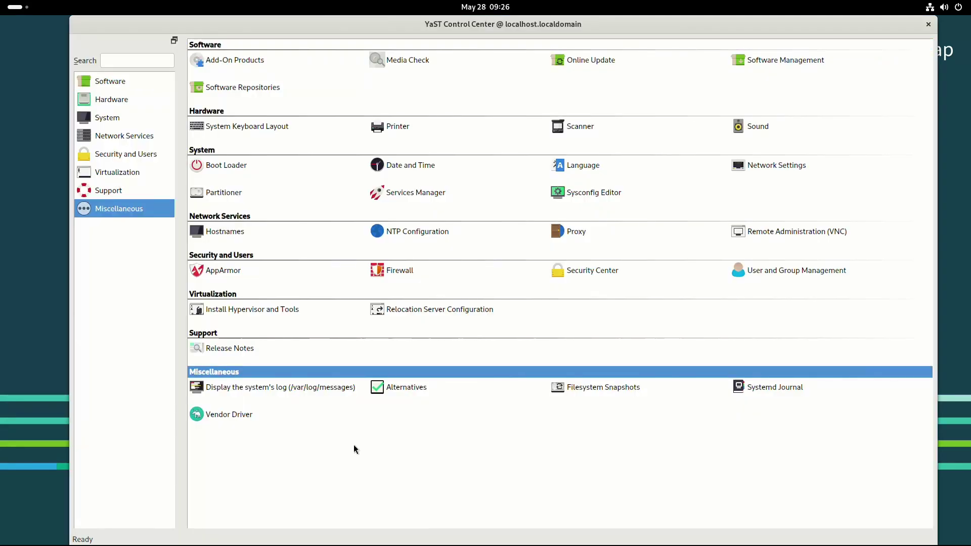
Briefly view Add-On Products and close it, then launch Software Management
click(248, 63)
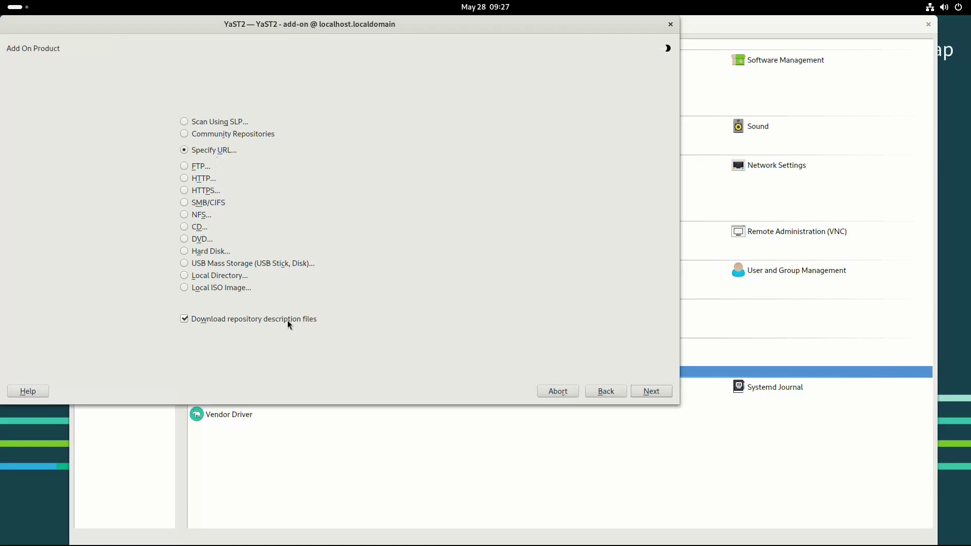
click(606, 391)
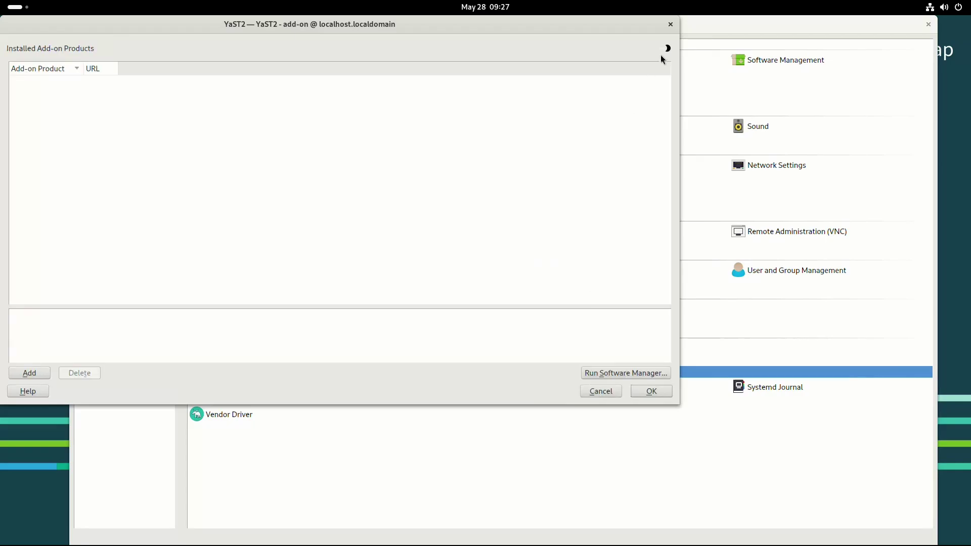
click(675, 26)
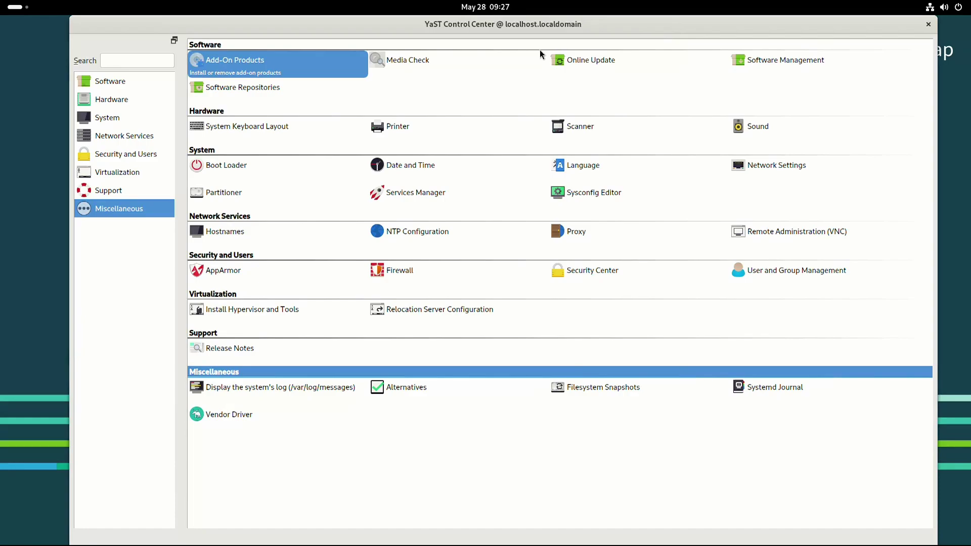
click(736, 53)
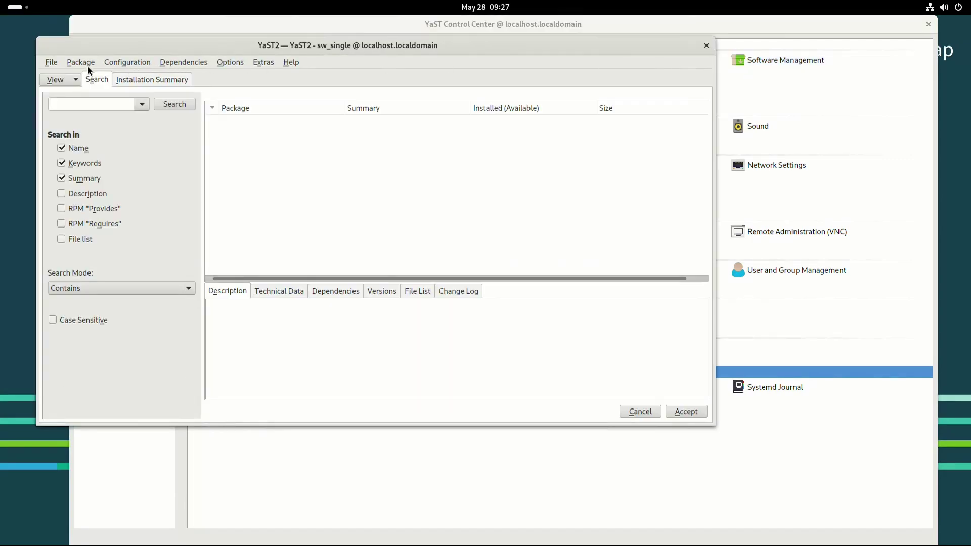
Switch to the Repositories view and scroll through the Main Repository's packages
click(83, 65)
click(56, 78)
click(71, 132)
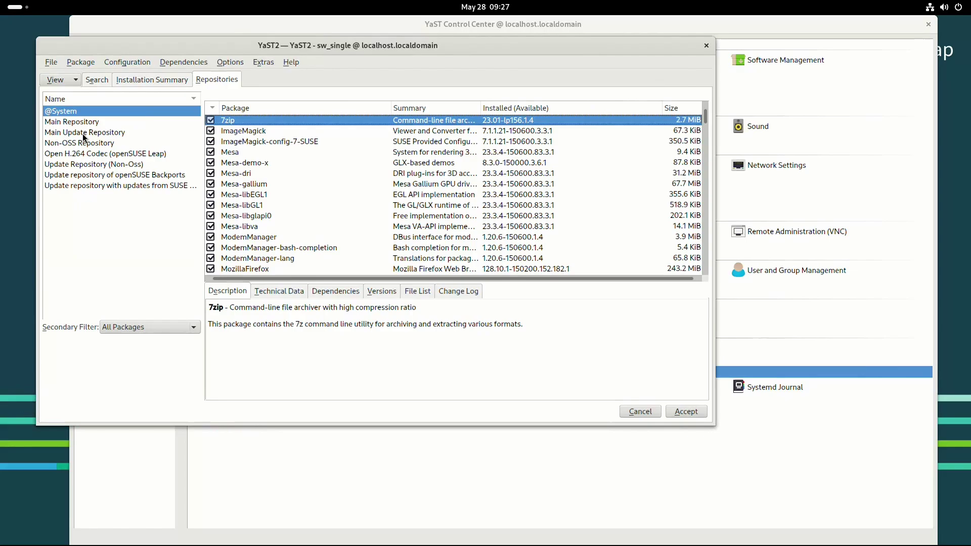
click(116, 123)
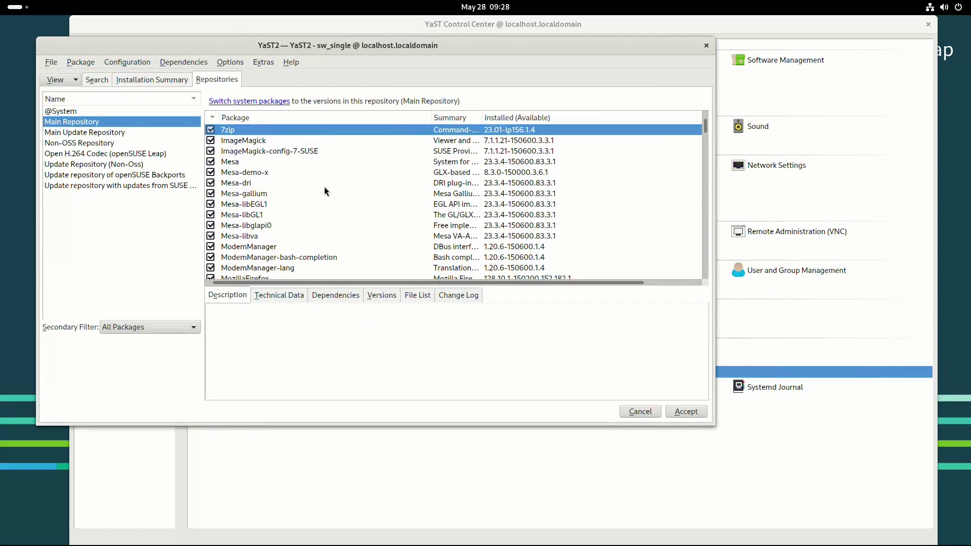
scroll(340, 195, down, 1)
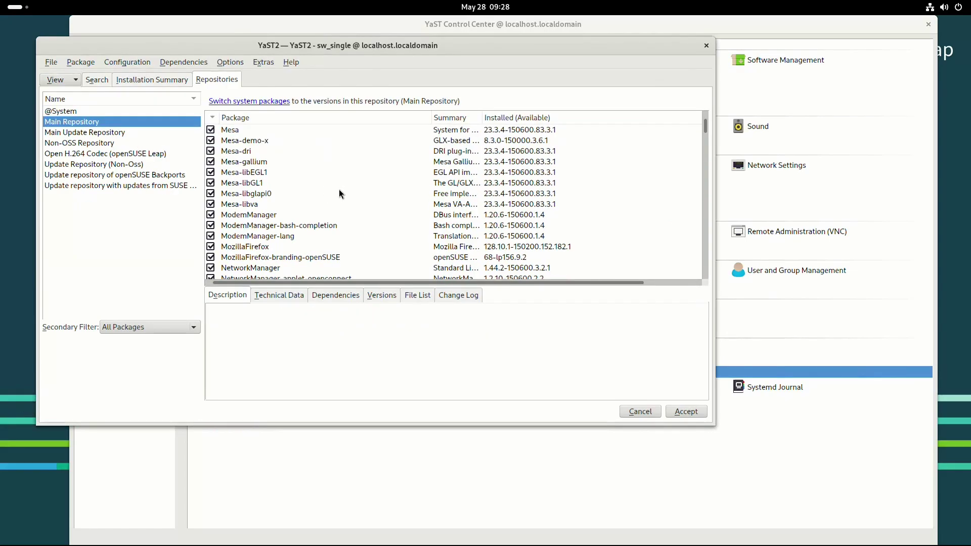
scroll(340, 194, down, 4)
scroll(340, 194, down, 5)
scroll(339, 194, down, 5)
scroll(340, 194, down, 5)
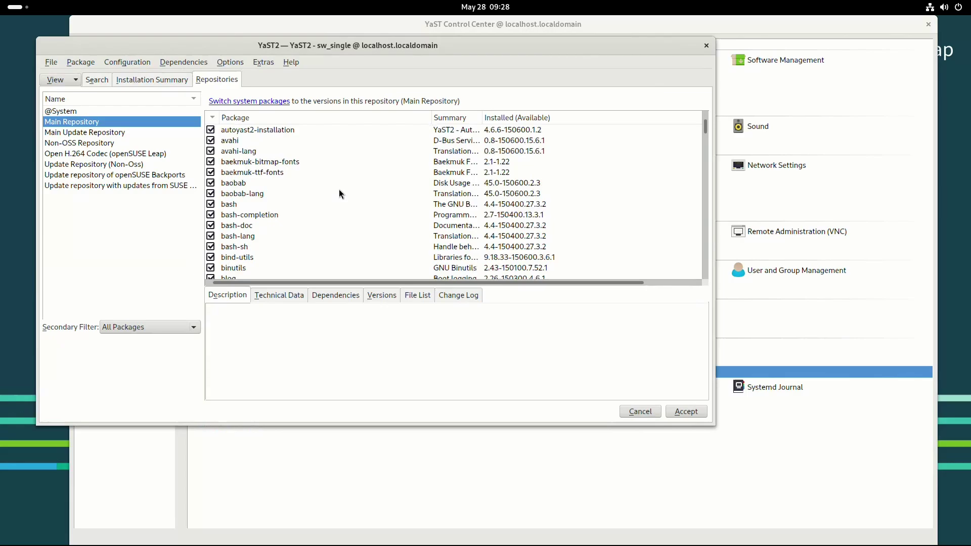
scroll(340, 194, down, 5)
scroll(341, 202, down, 5)
scroll(340, 208, down, 5)
scroll(340, 208, down, 5)
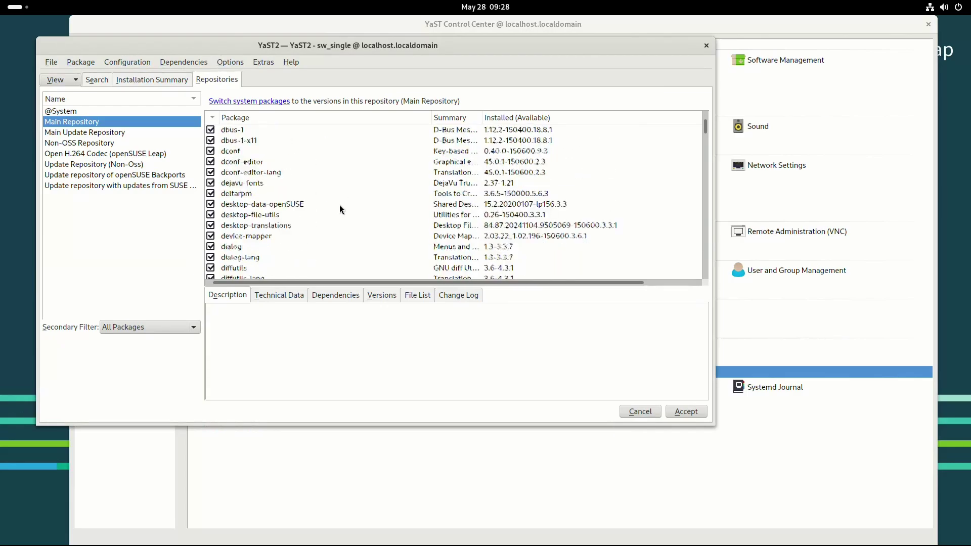
scroll(340, 208, down, 5)
scroll(340, 208, down, 3)
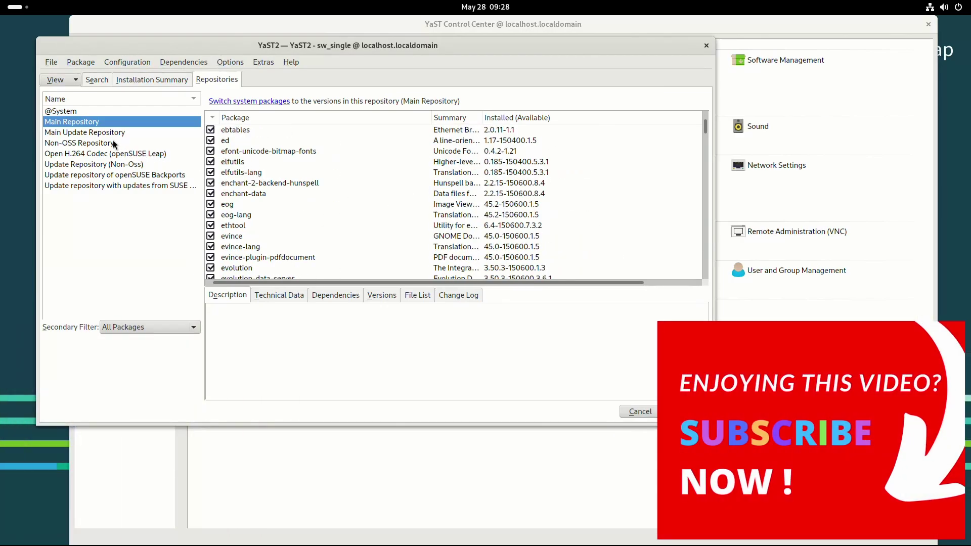
Browse the Non-OSS, Update (Non-Oss) and SUSE update repositories, then return to Main Repository
click(113, 142)
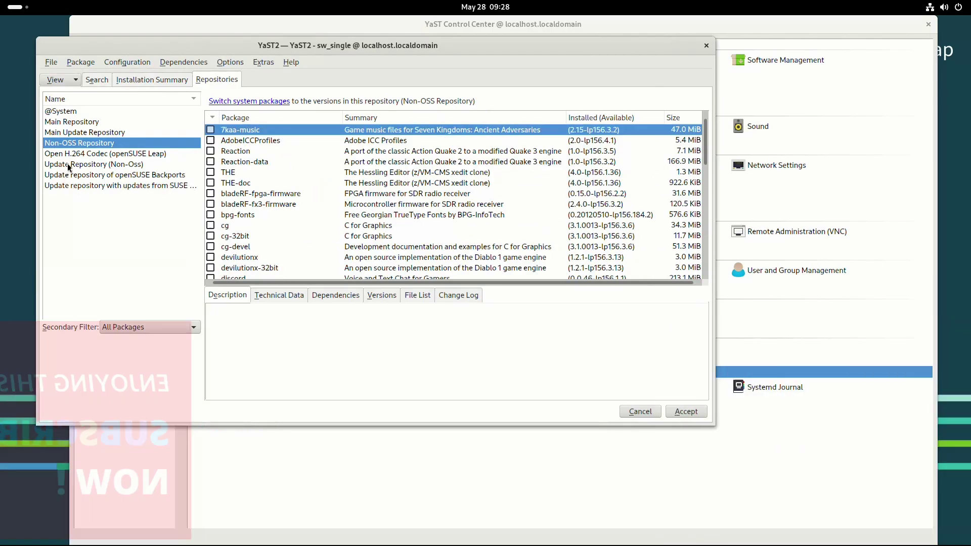
click(69, 163)
click(166, 187)
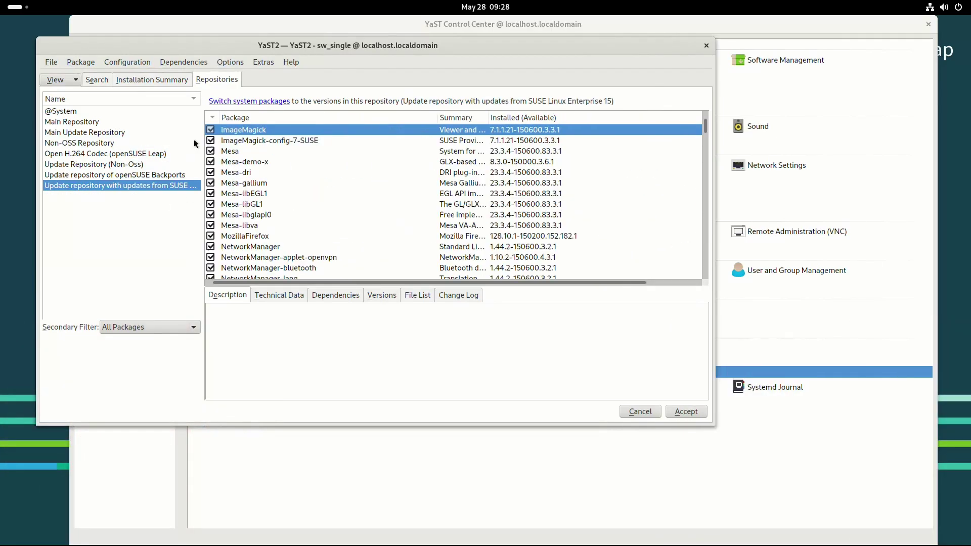
click(107, 126)
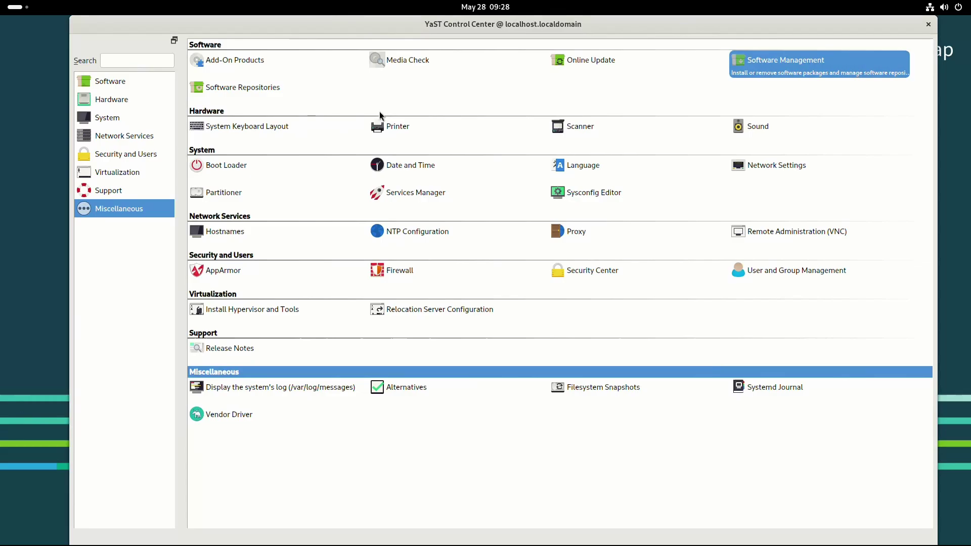
View the keyboard layout module, then the printer module's sharing and auto-configuration pages
click(283, 134)
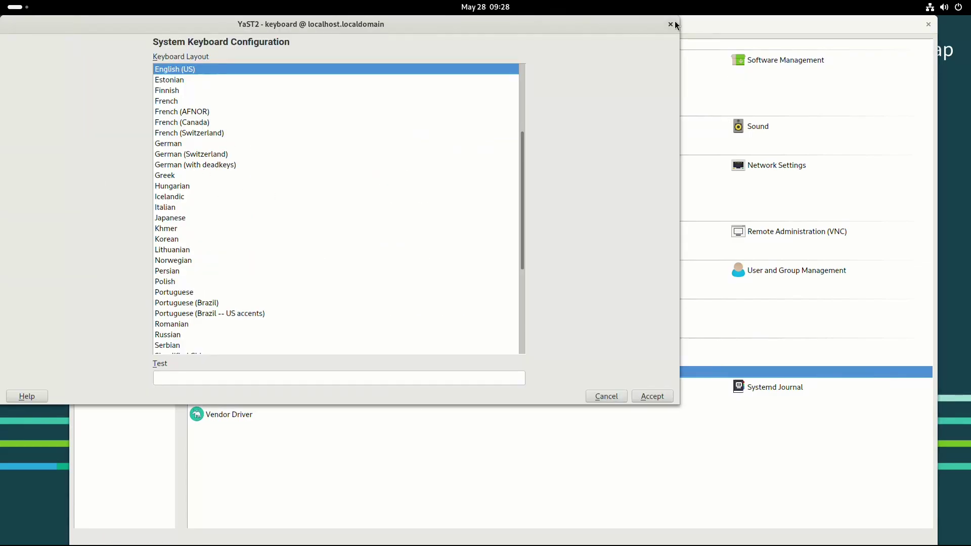
click(671, 24)
click(425, 127)
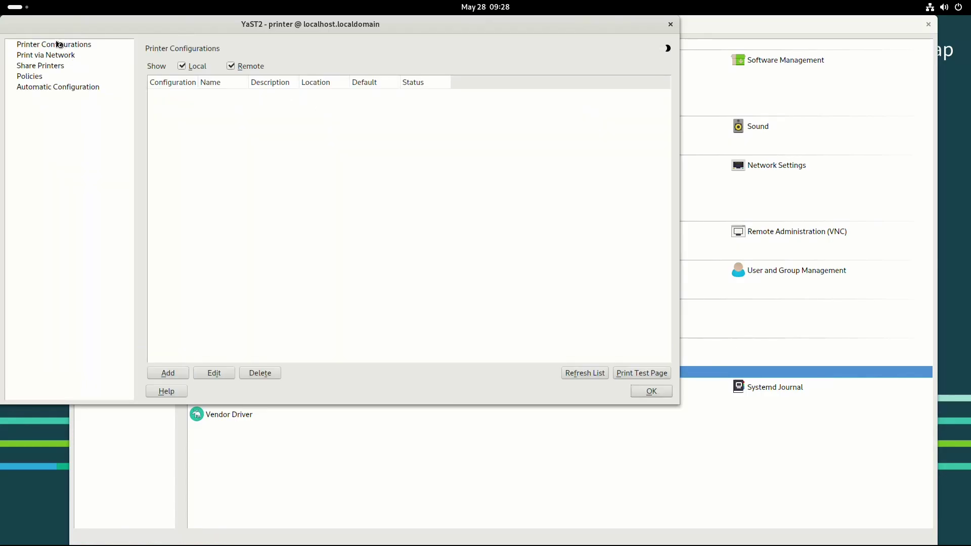
click(57, 55)
click(58, 66)
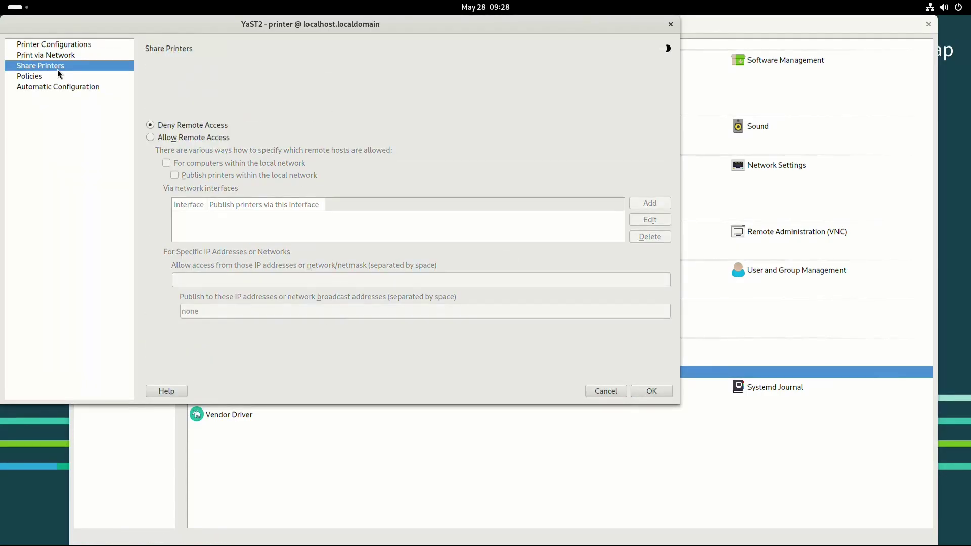
click(58, 76)
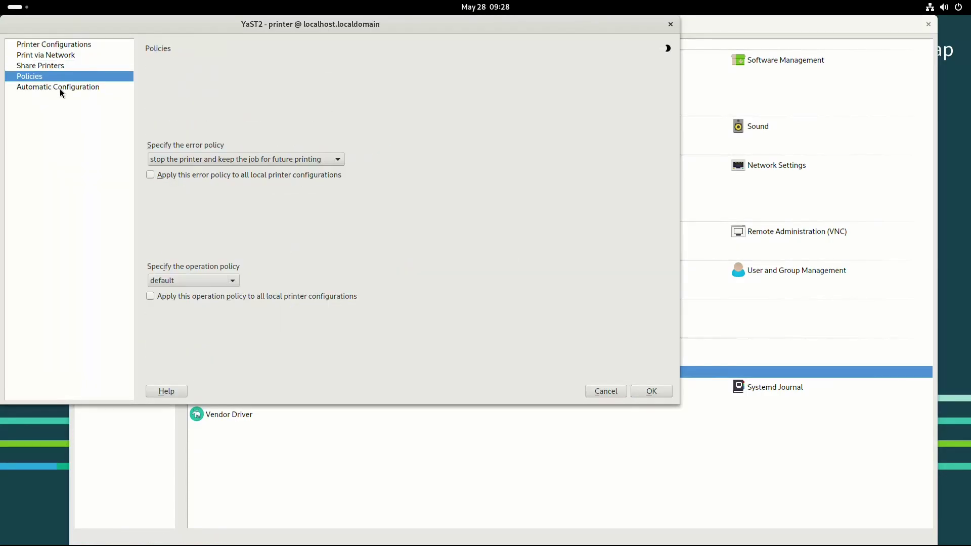
Inspect the Scanner and Sound modules in turn, then start Boot Loader
click(670, 24)
click(577, 138)
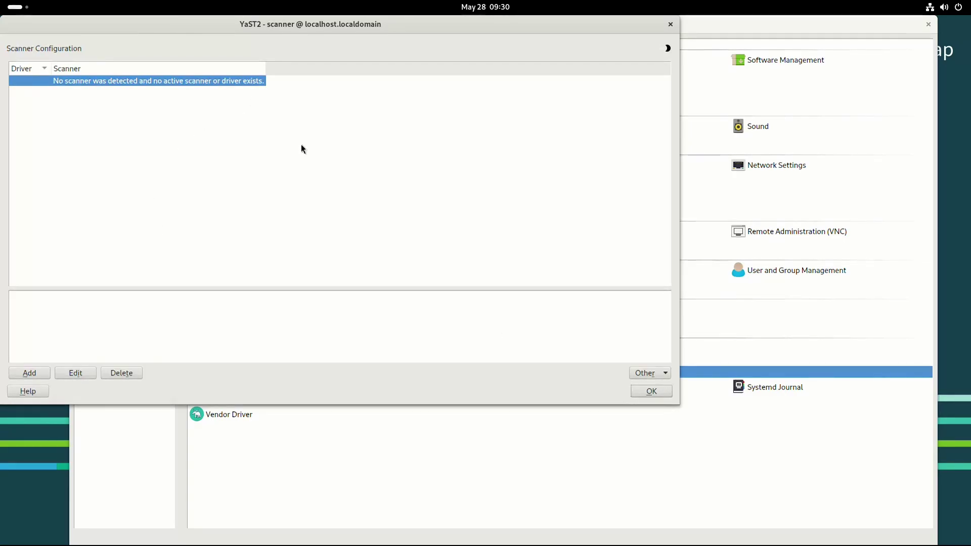
click(671, 26)
click(755, 130)
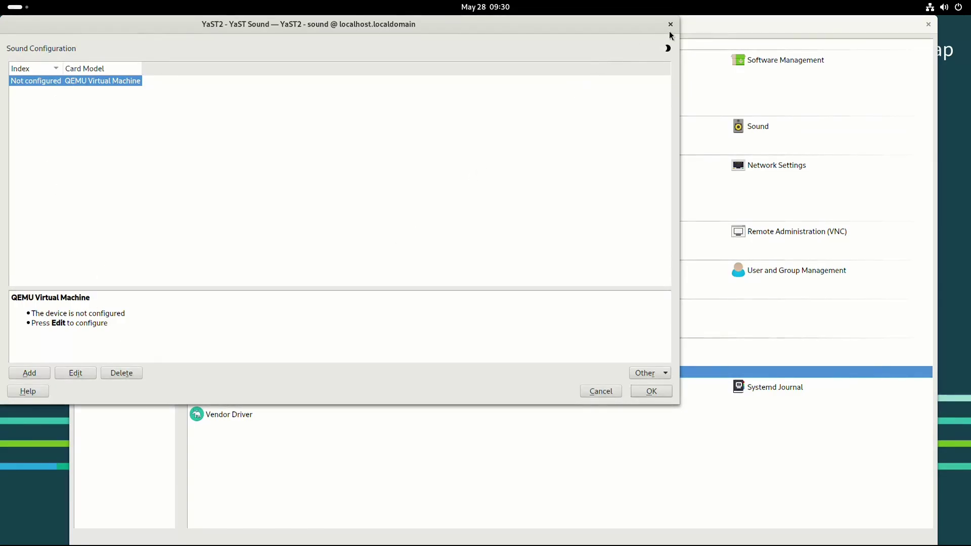
click(670, 25)
click(253, 171)
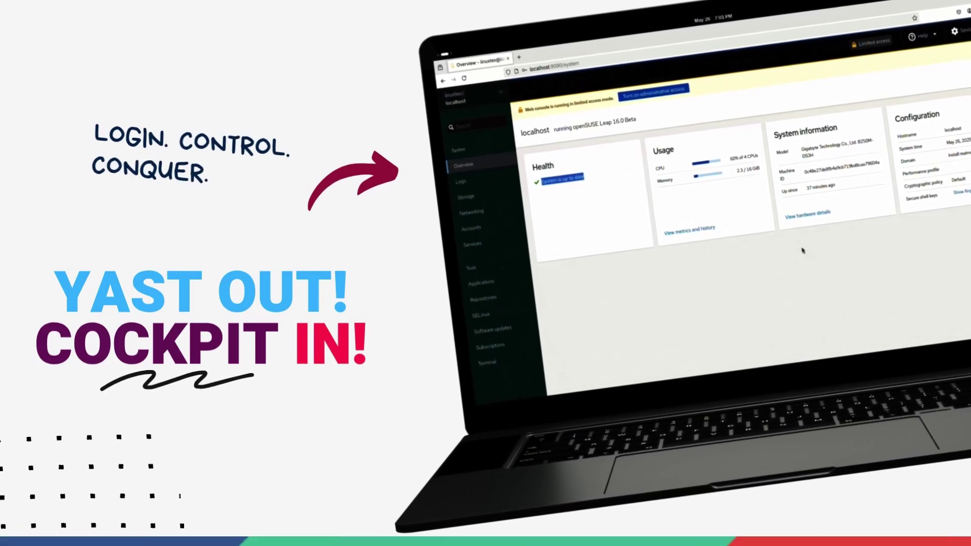
Load localhost:9090 in Firefox and maximize the browser window
key(super)
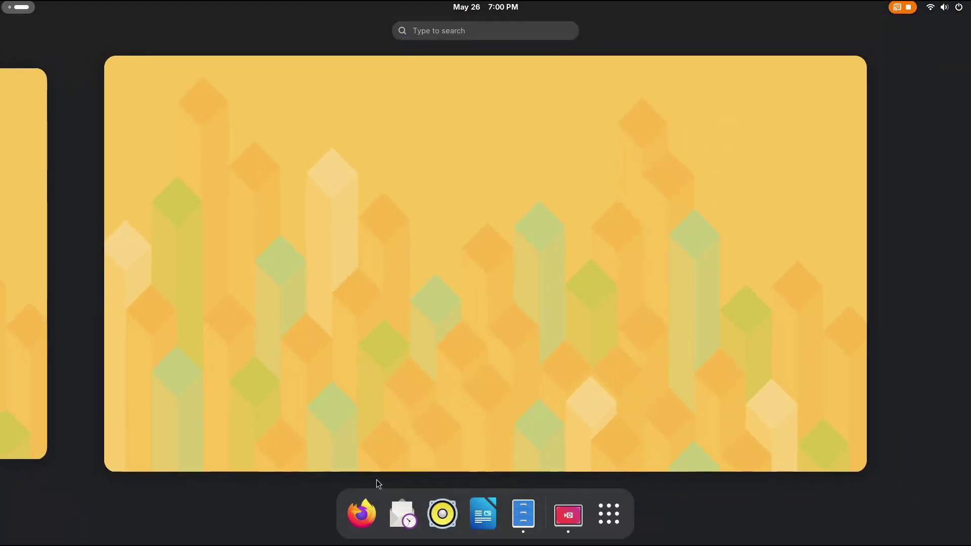
click(362, 514)
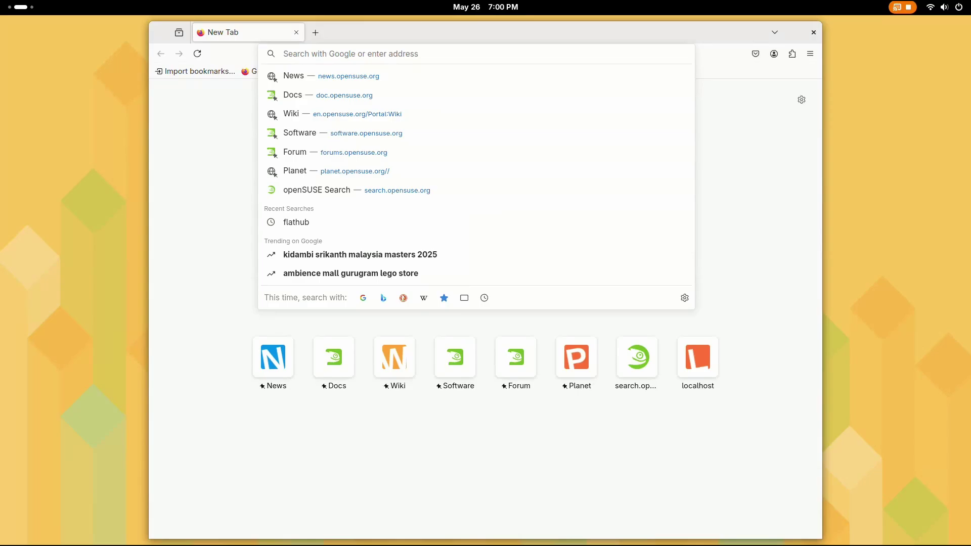
text(localhost:)
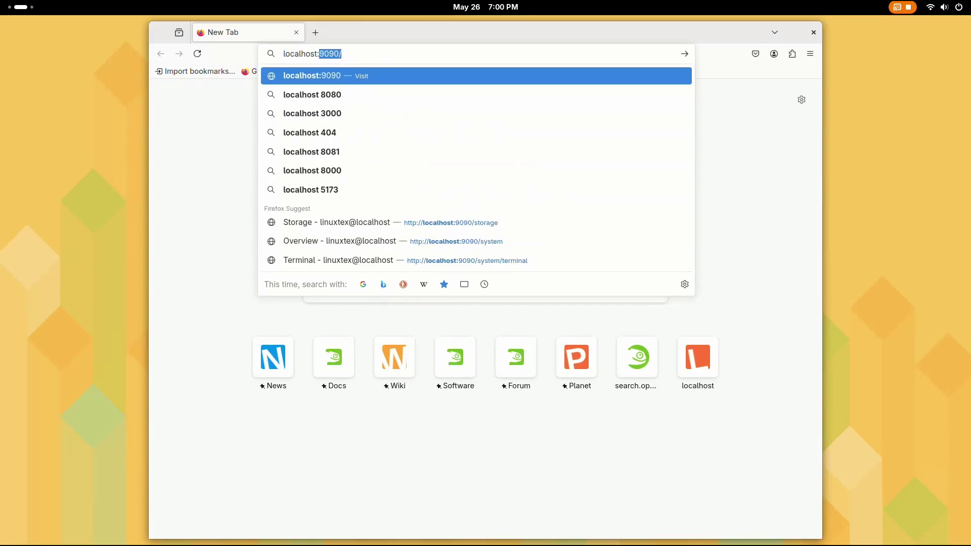
text(9090)
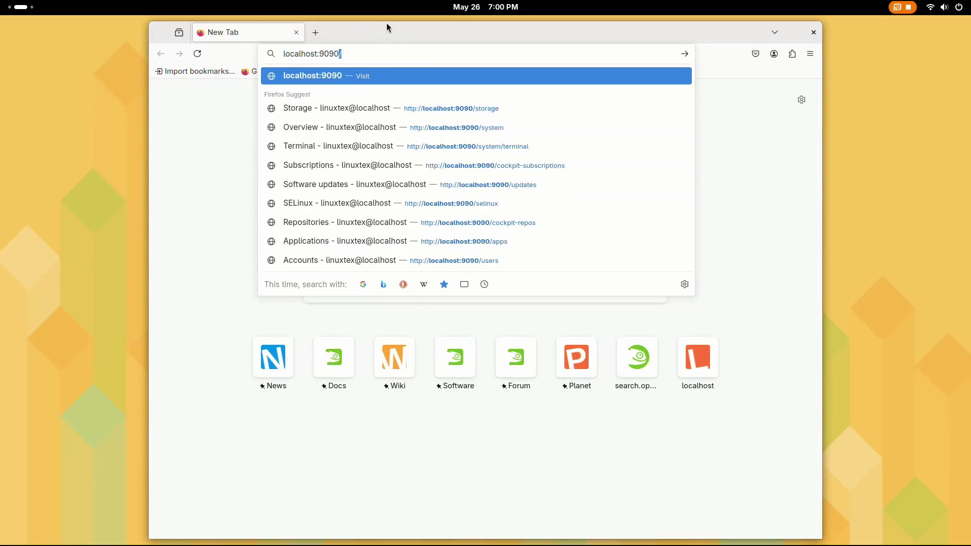
key(Return)
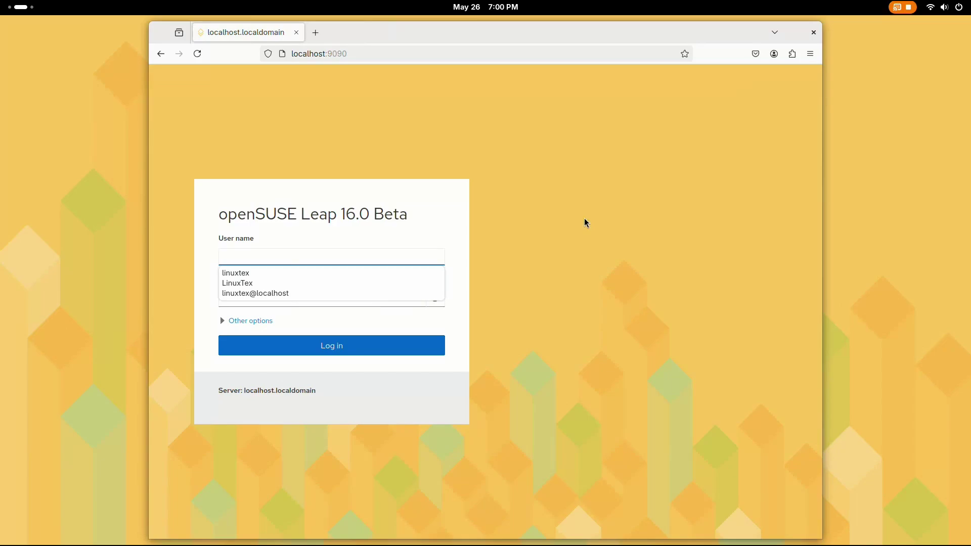
double_click(692, 31)
Fill in the saved Cockpit user name and move to the password field
click(252, 262)
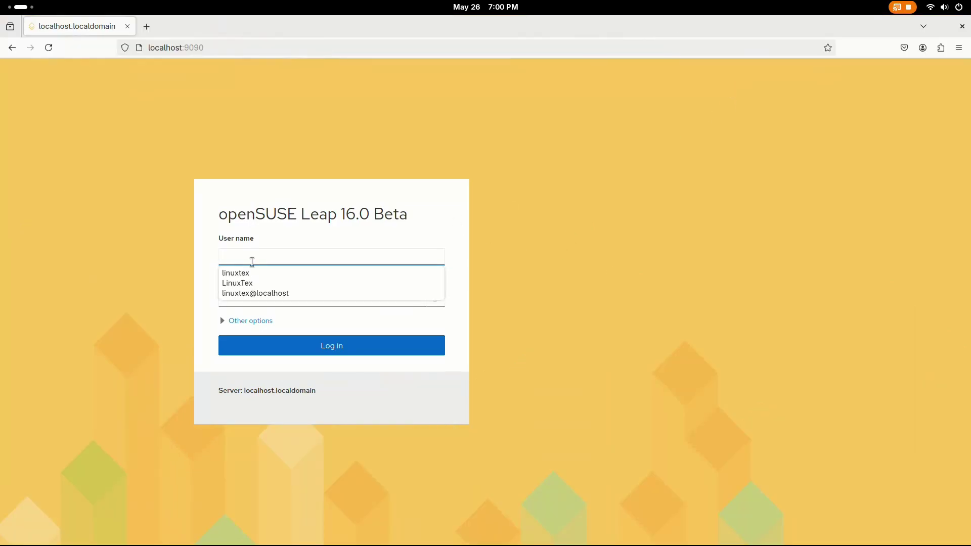
key(Down)
key(Return)
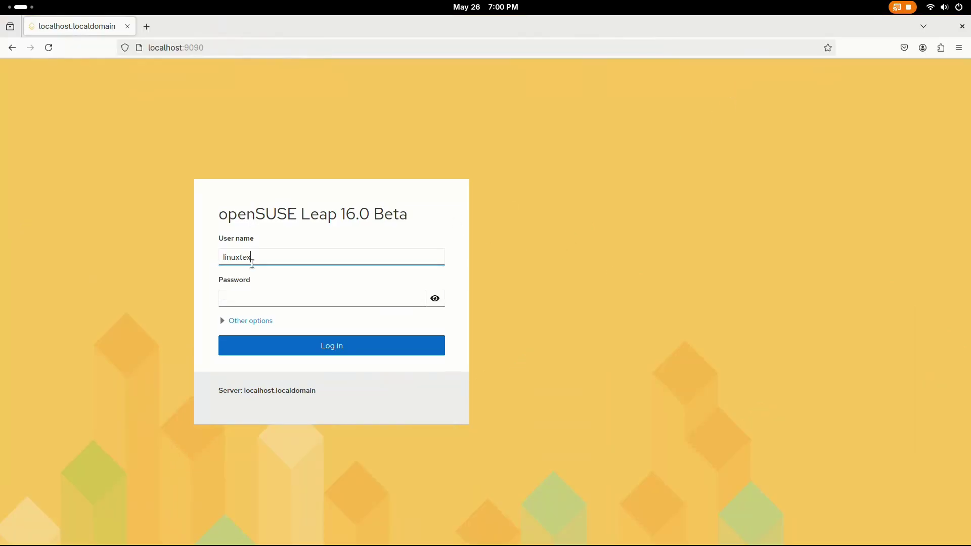
click(255, 303)
Log in to Cockpit and switch the session style to Dark, then back to Default
text(l)
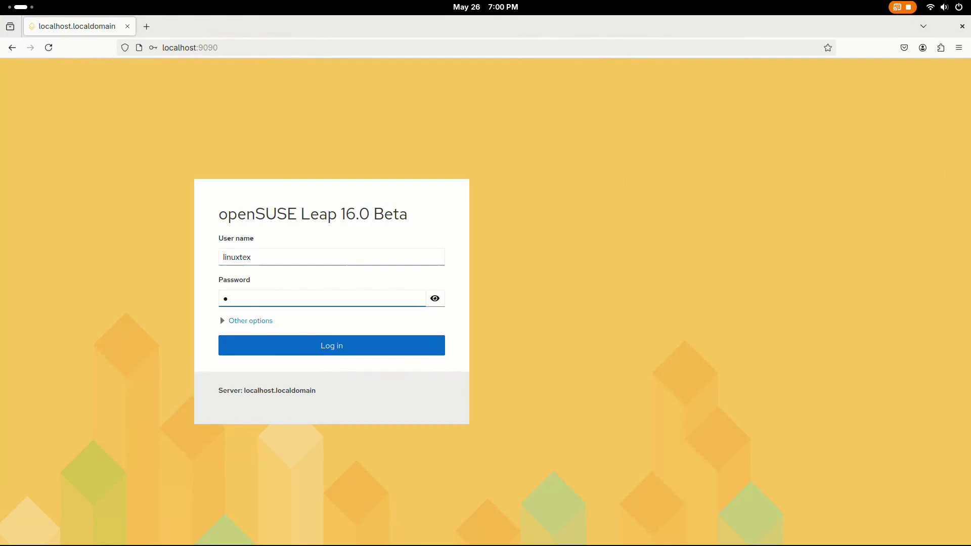
click(281, 340)
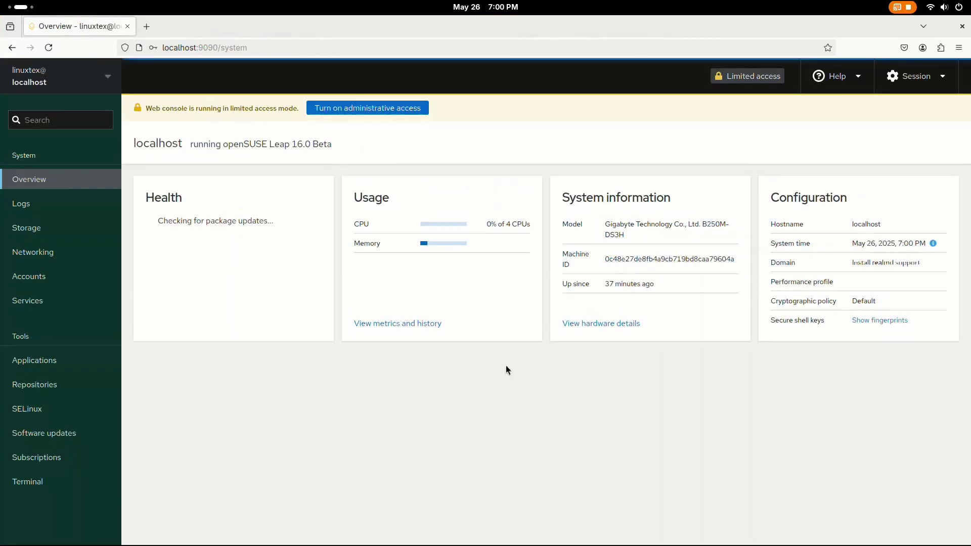
click(933, 80)
click(911, 138)
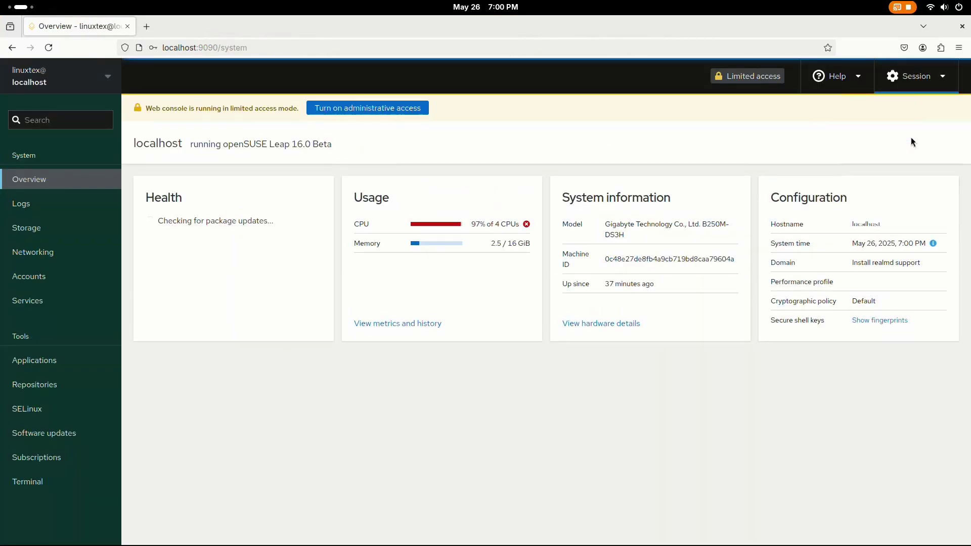
click(934, 76)
click(940, 131)
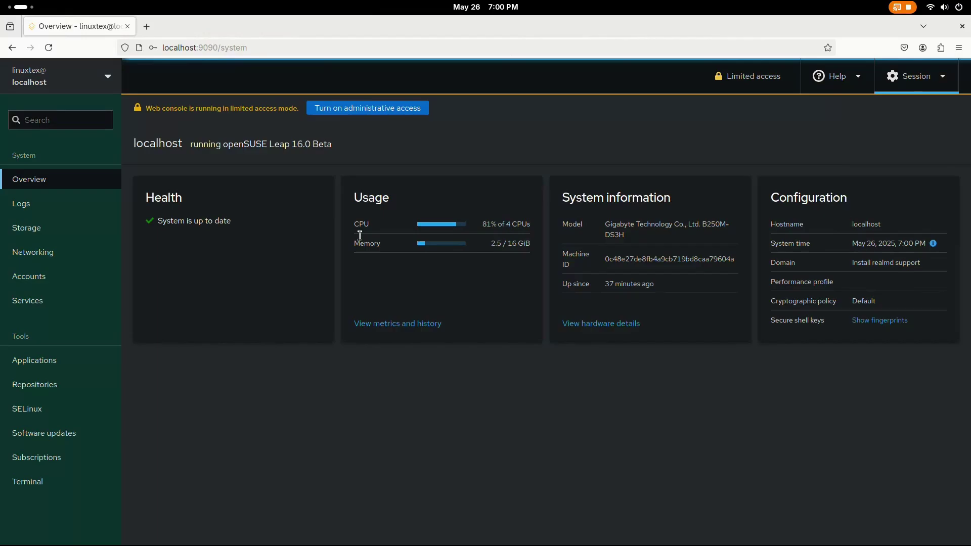
click(933, 76)
click(880, 136)
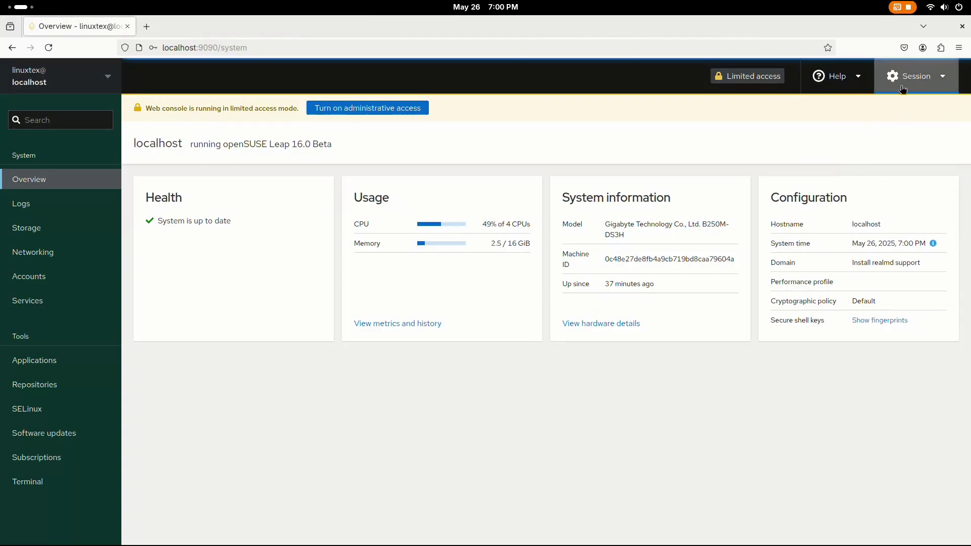
click(934, 77)
click(680, 148)
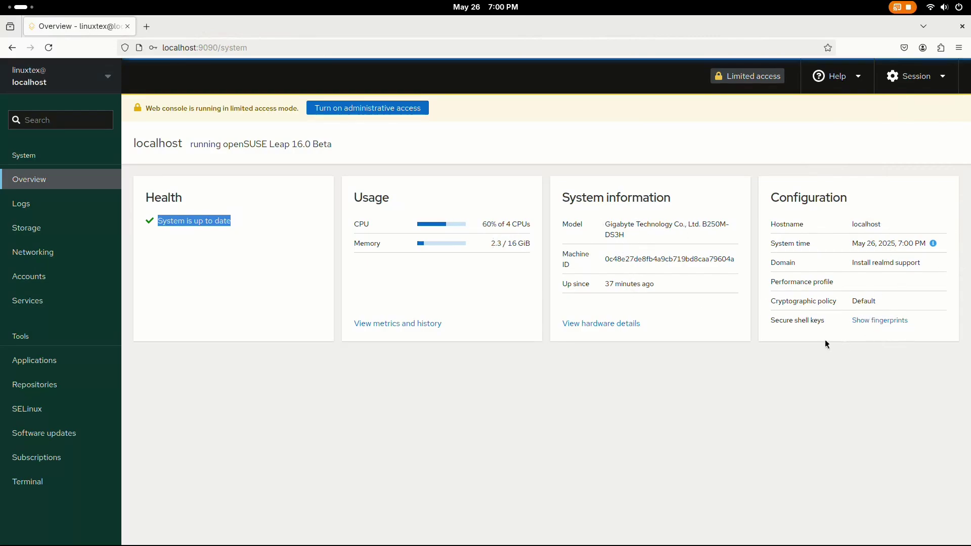
View hardware details, then visit the Logs, Storage, Networking and Accounts pages
click(622, 324)
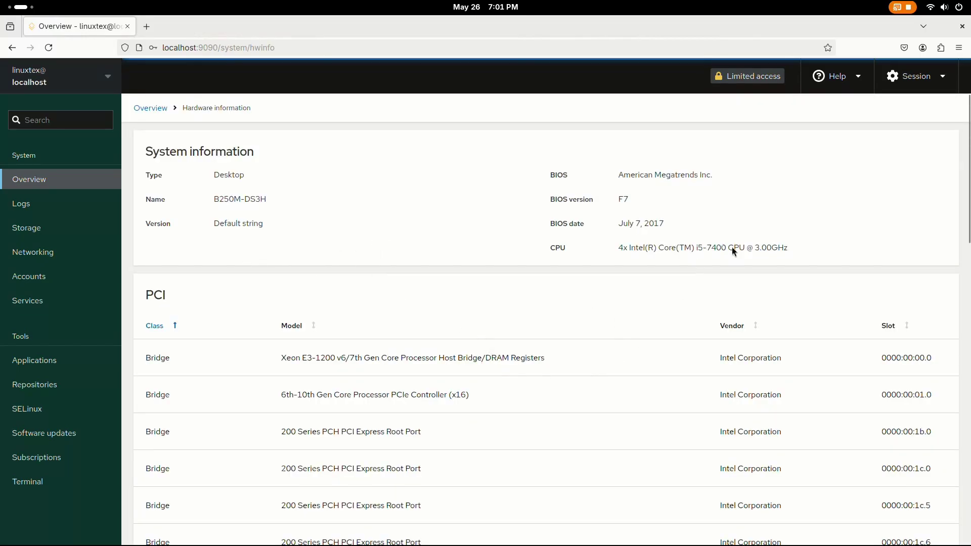
scroll(210, 306, down, 4)
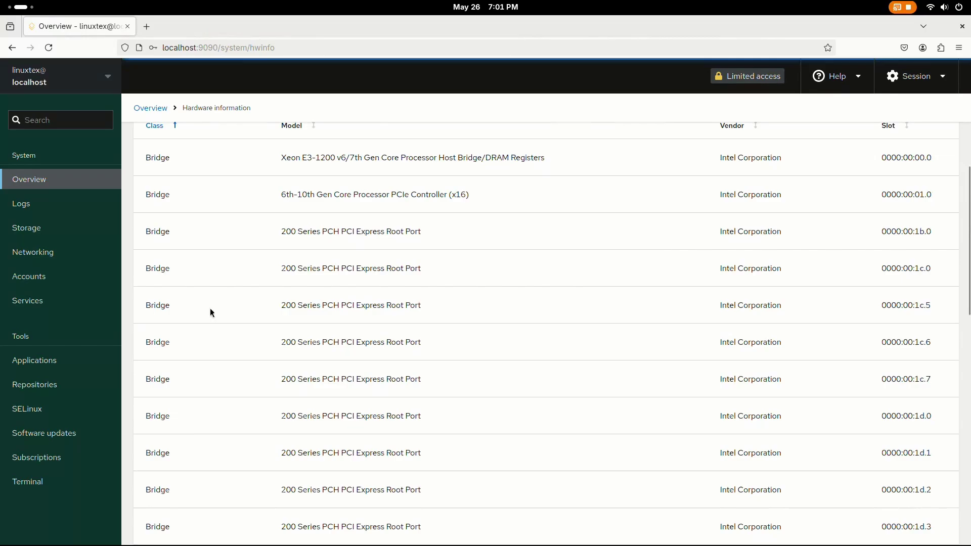
scroll(210, 310, up, 4)
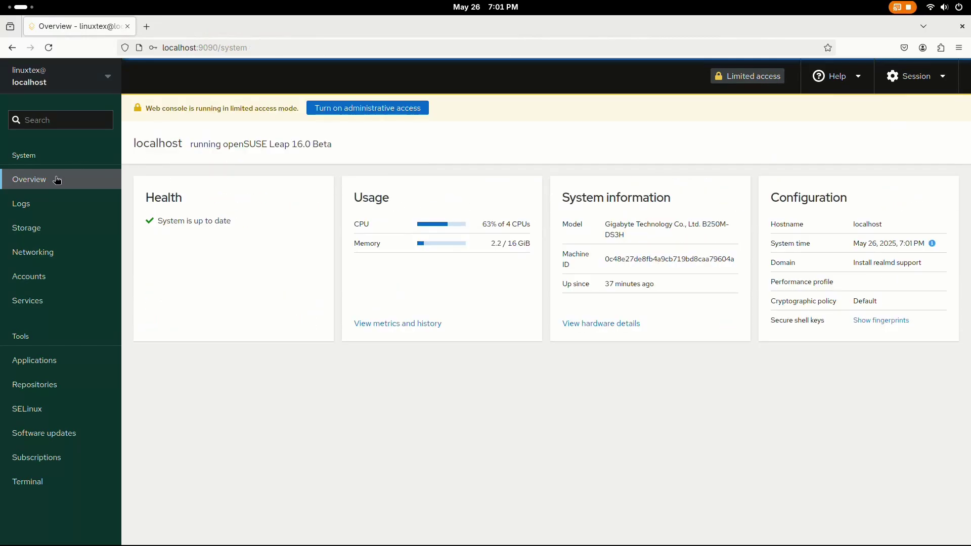
click(71, 203)
click(68, 225)
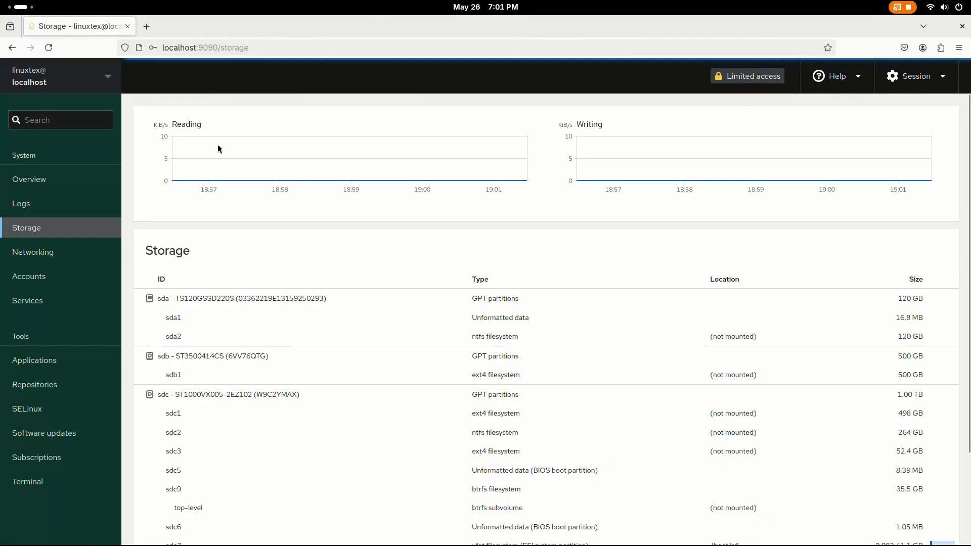
click(43, 253)
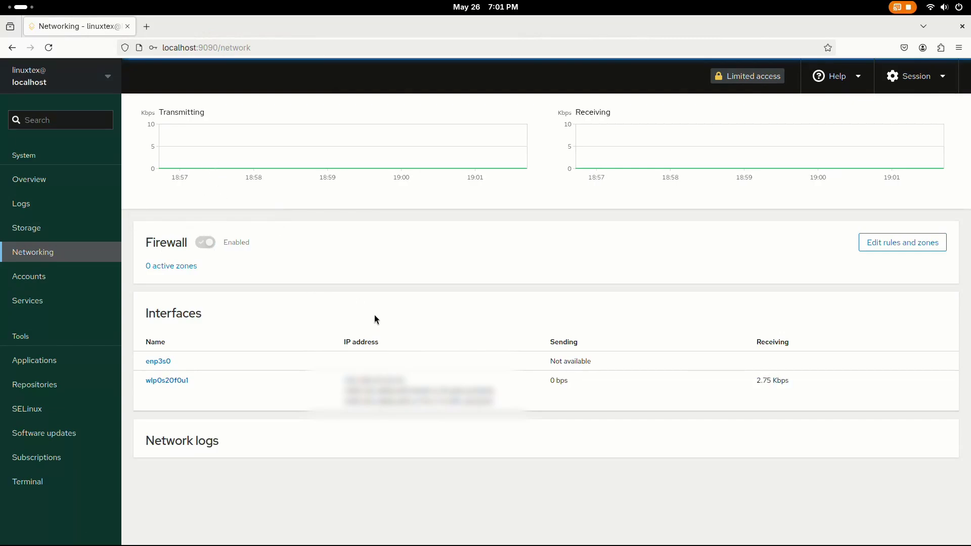
click(85, 273)
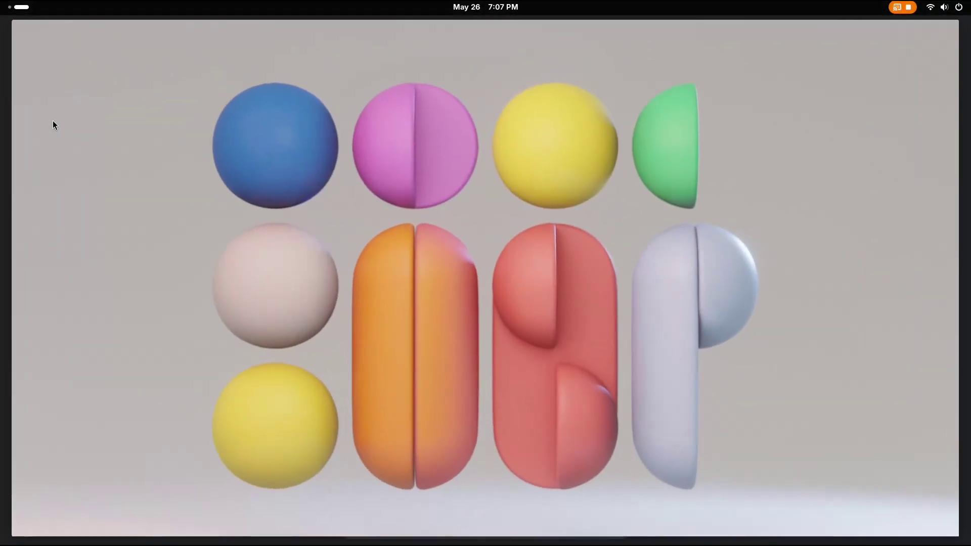
Launch Myrlyn as root with the root password and scroll its package list
key(super)
text(myrl)
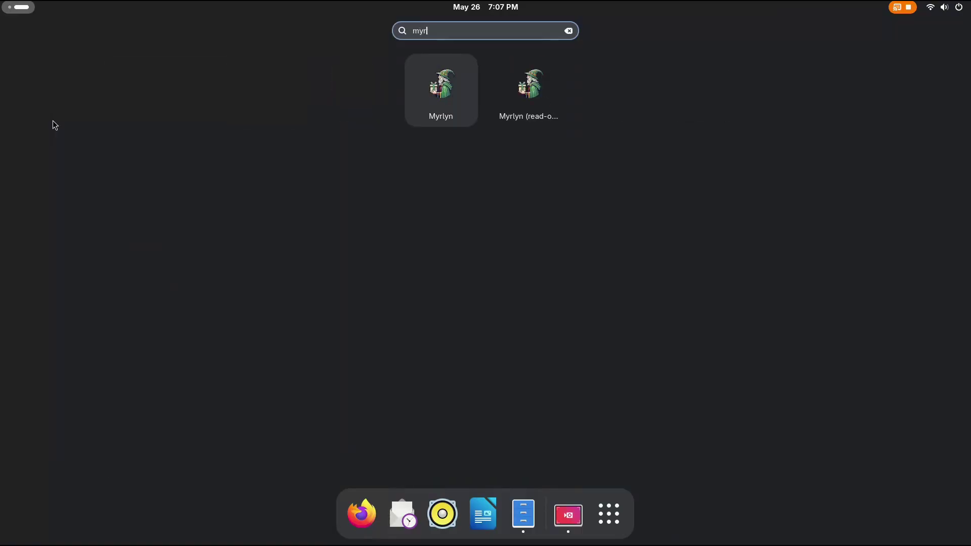
text(yn)
click(420, 105)
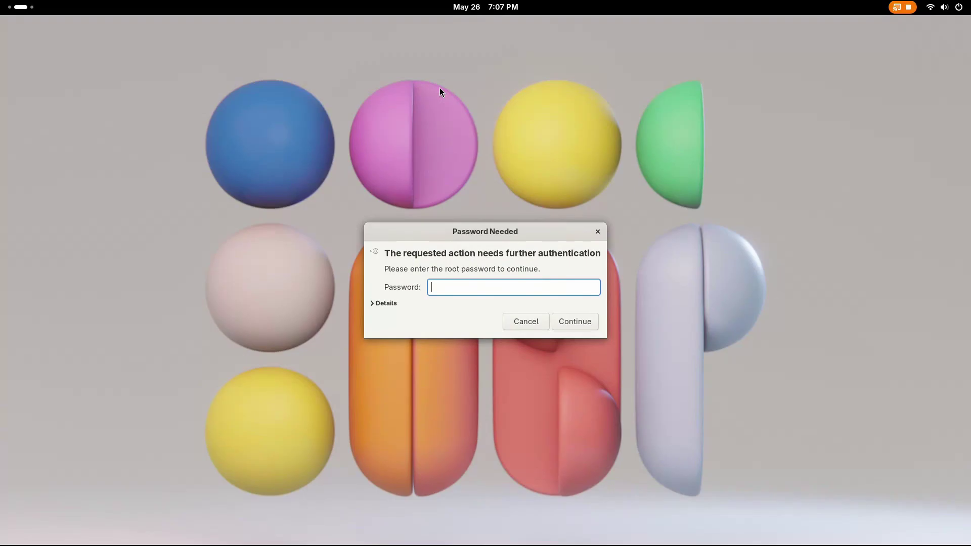
key(Return)
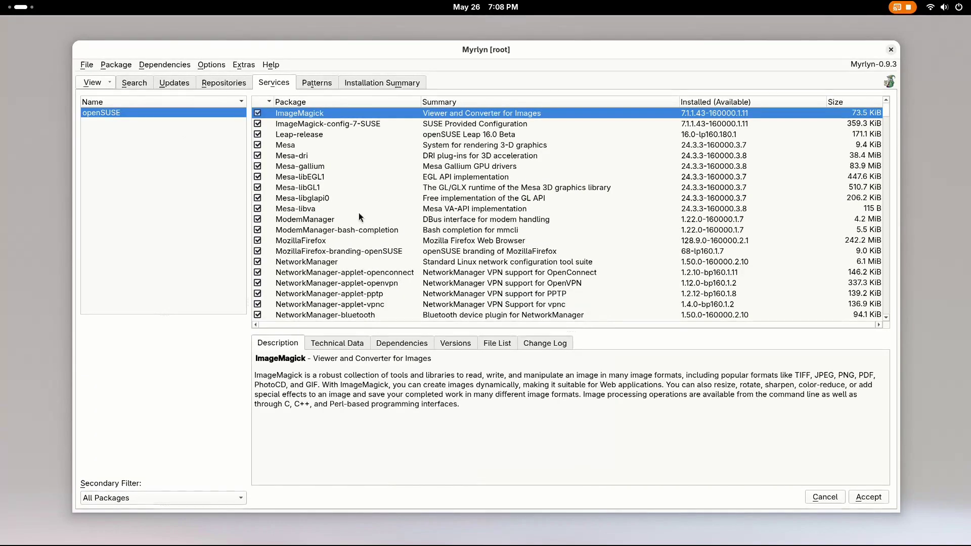
scroll(360, 218, down, 5)
scroll(381, 202, down, 5)
scroll(405, 262, down, 1)
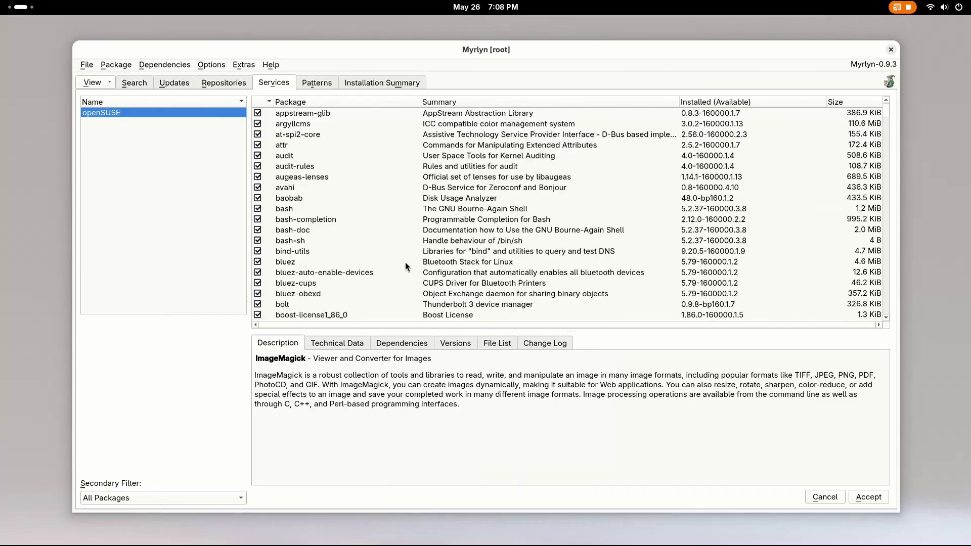
Scroll down and back up through Myrlyn's installed package list
scroll(405, 262, down, 6)
scroll(405, 262, down, 7)
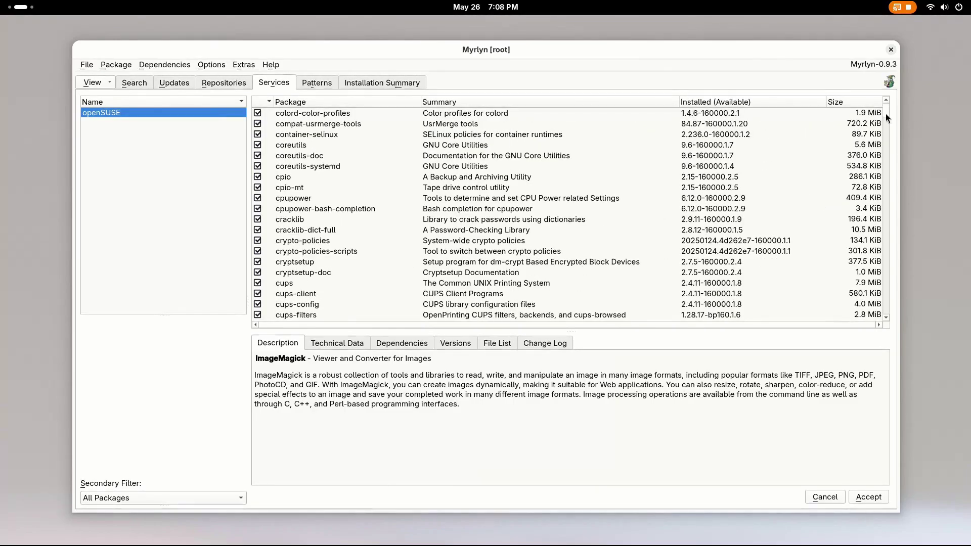
drag(885, 124, 885, 180)
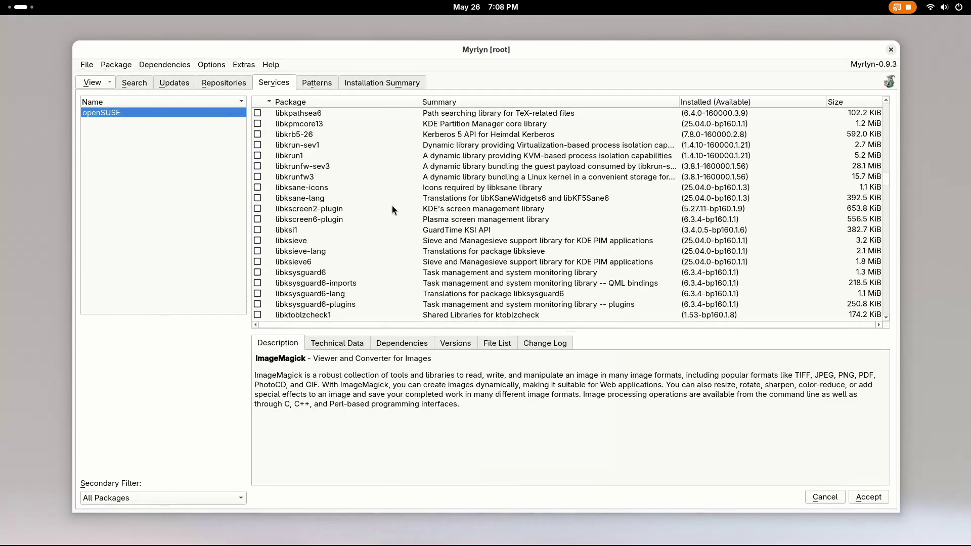
scroll(392, 205, down, 20)
scroll(439, 254, up, 2)
scroll(438, 254, up, 2)
scroll(450, 239, up, 5)
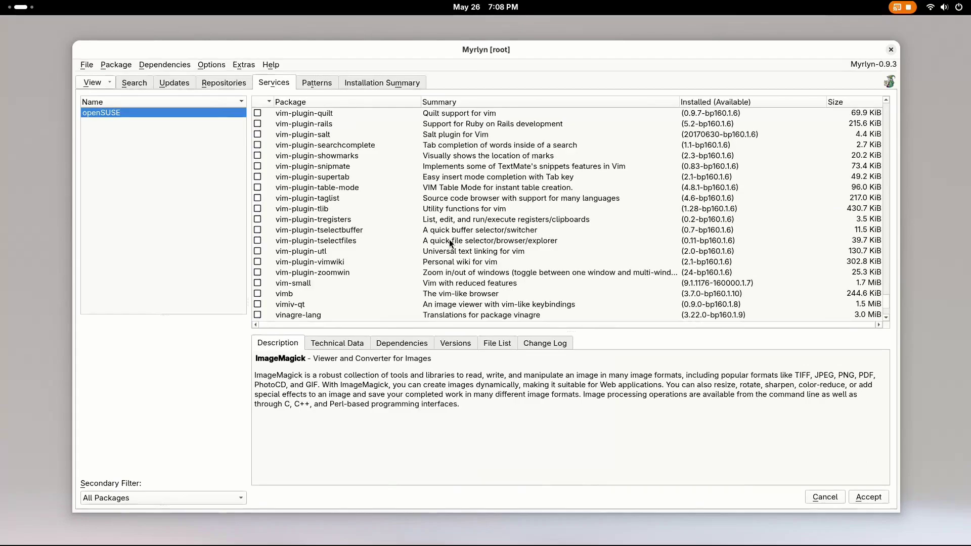
scroll(449, 241, up, 6)
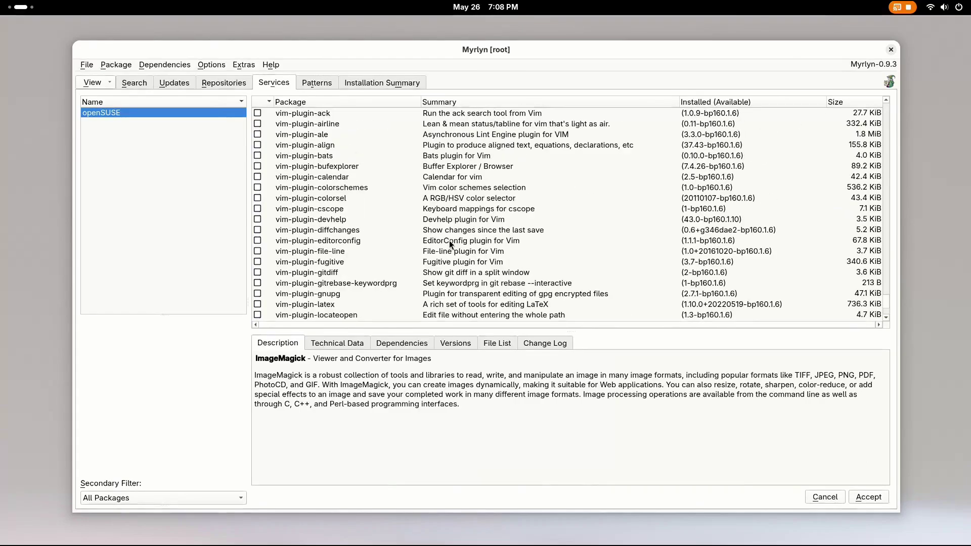
Peek at the Secondary Filter and View dropdowns without changing either
click(142, 497)
click(149, 498)
scroll(686, 259, up, 10)
scroll(423, 195, up, 4)
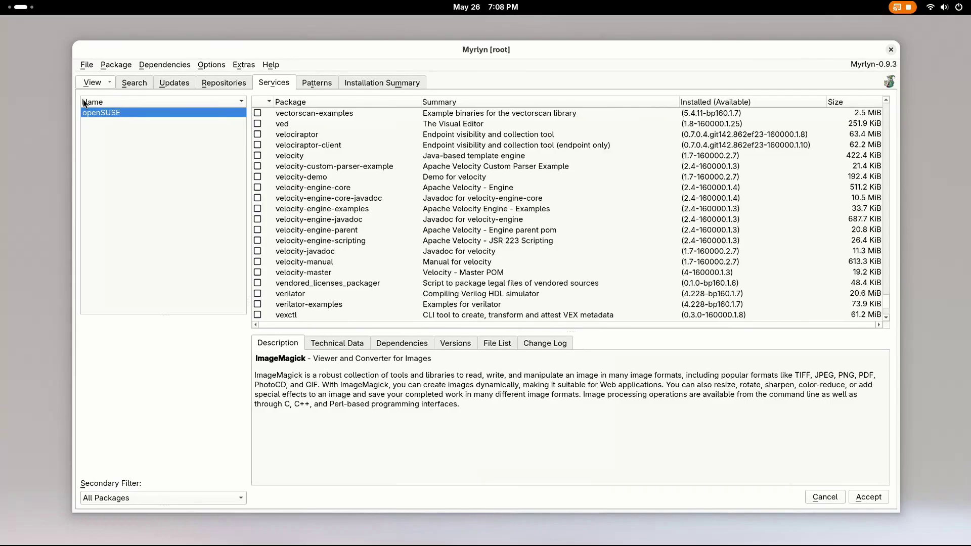
click(110, 81)
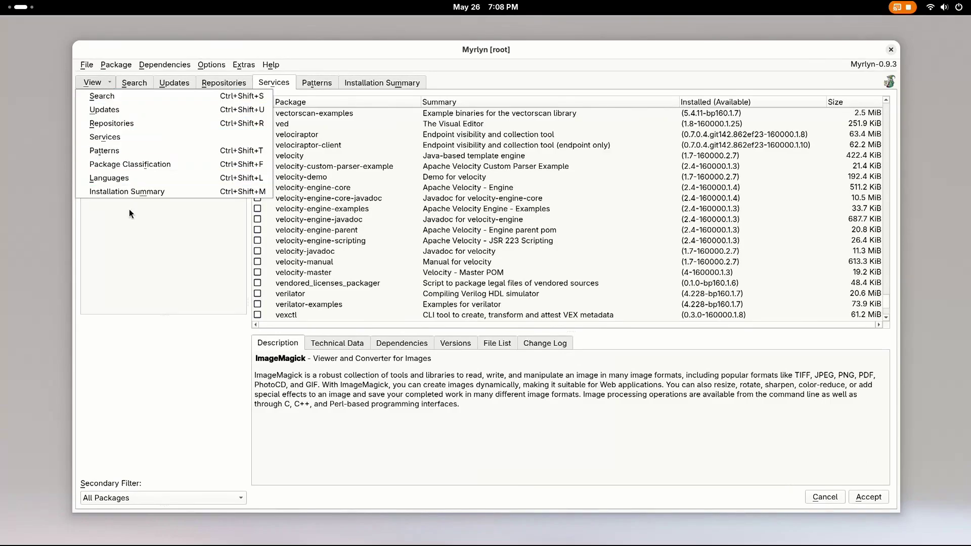
click(151, 205)
Search 'weather' with Summary matching, finding gnome-weather, kweather and xfce4-weather-plugin
click(141, 81)
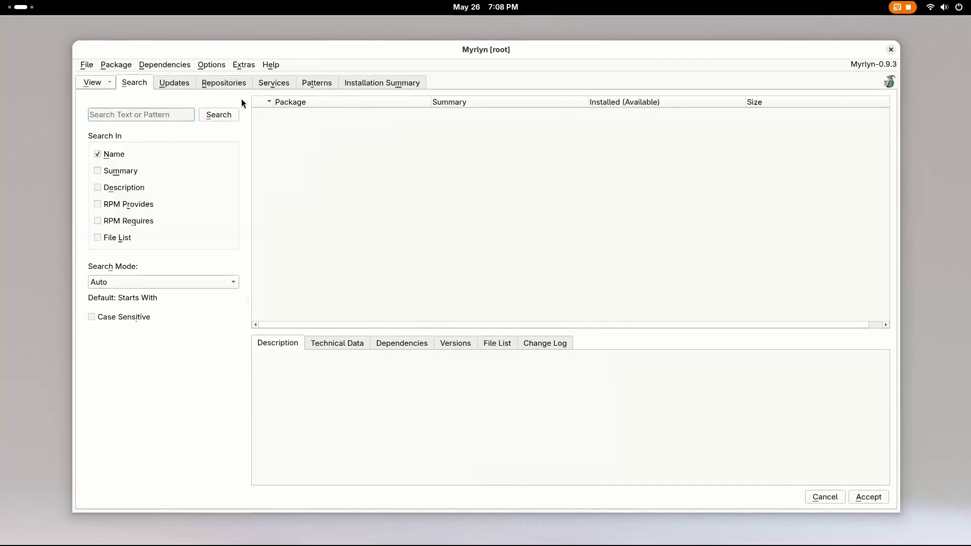
text(weather)
key(Return)
key(alt+m)
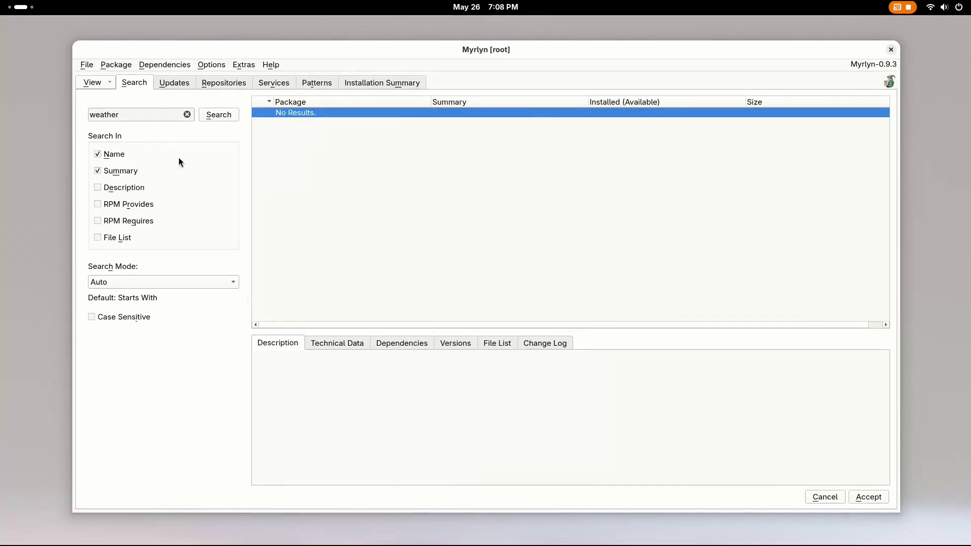
click(215, 117)
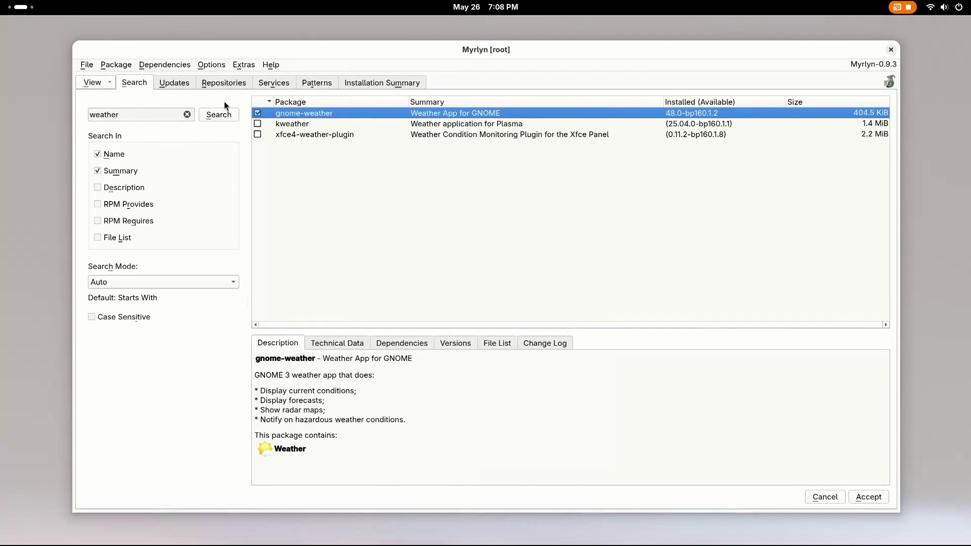
Clear the search, keep Search Mode on Auto, and refresh the Updates list
click(187, 114)
click(133, 282)
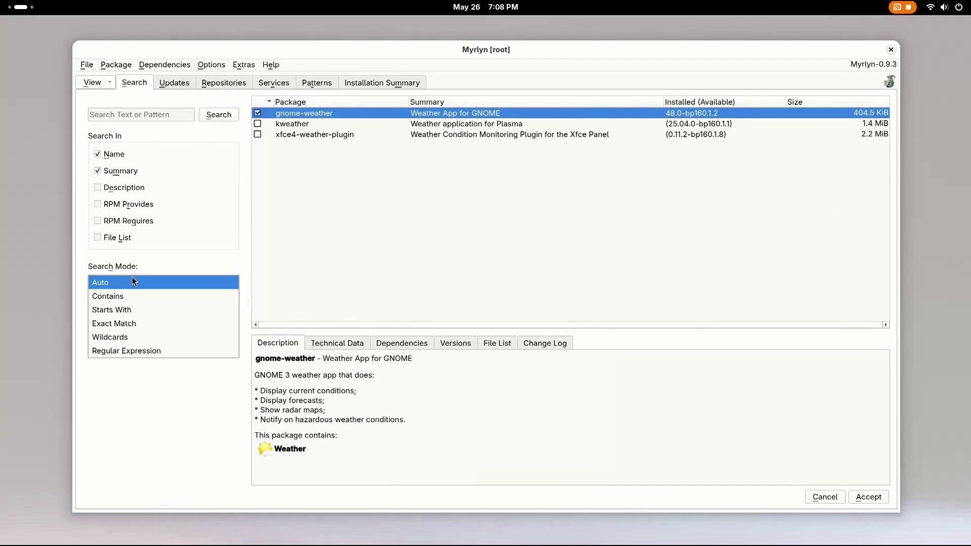
click(241, 399)
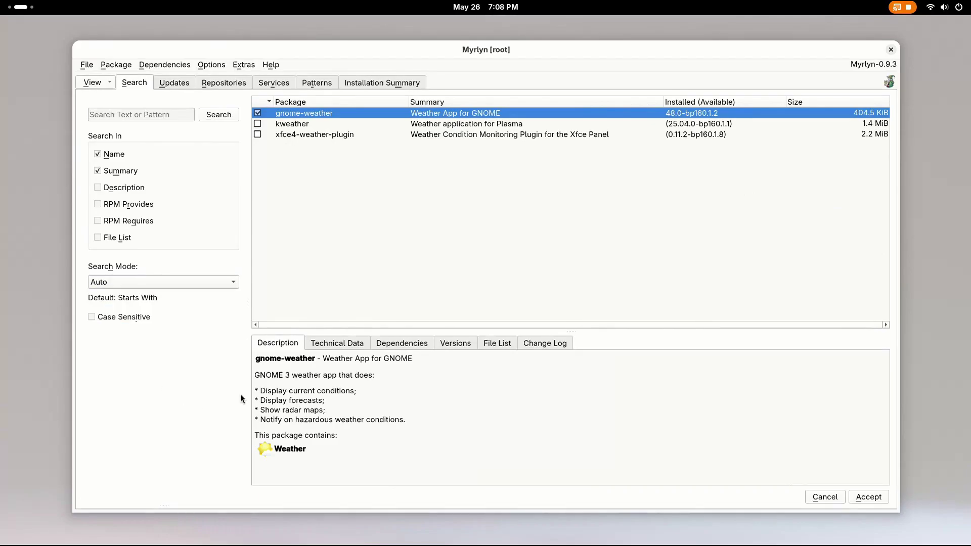
click(158, 86)
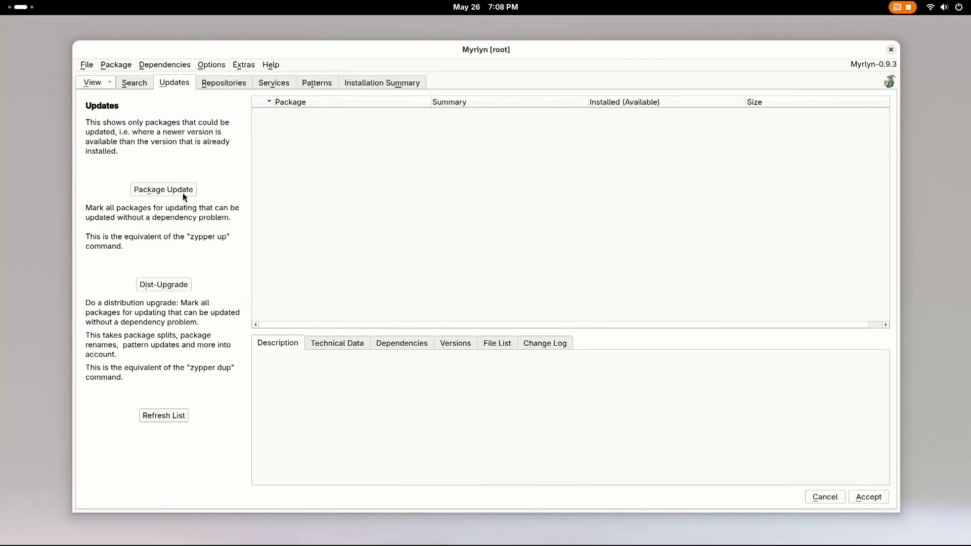
click(174, 416)
In the Repositories view, browse the installed system packages and the online openSUSE repository
click(226, 84)
click(110, 115)
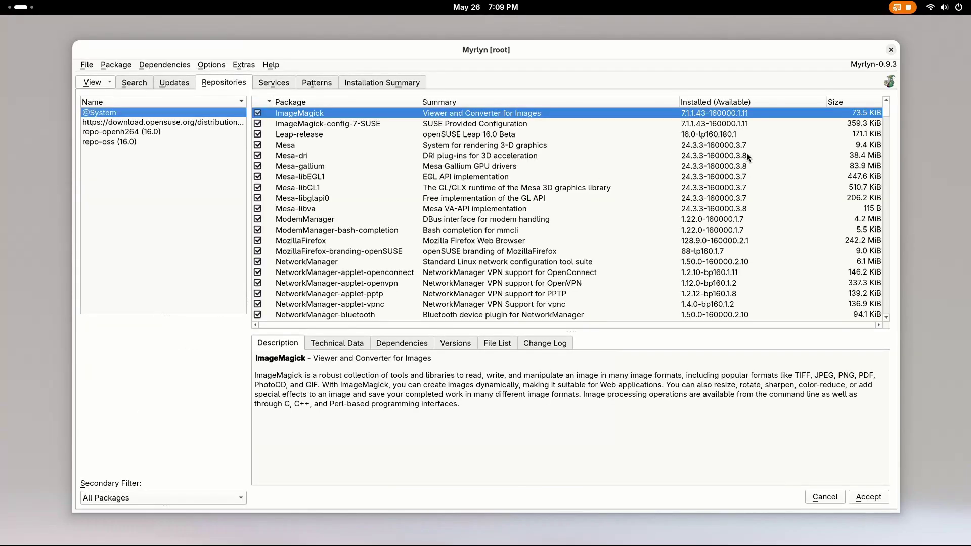
drag(886, 110, 888, 245)
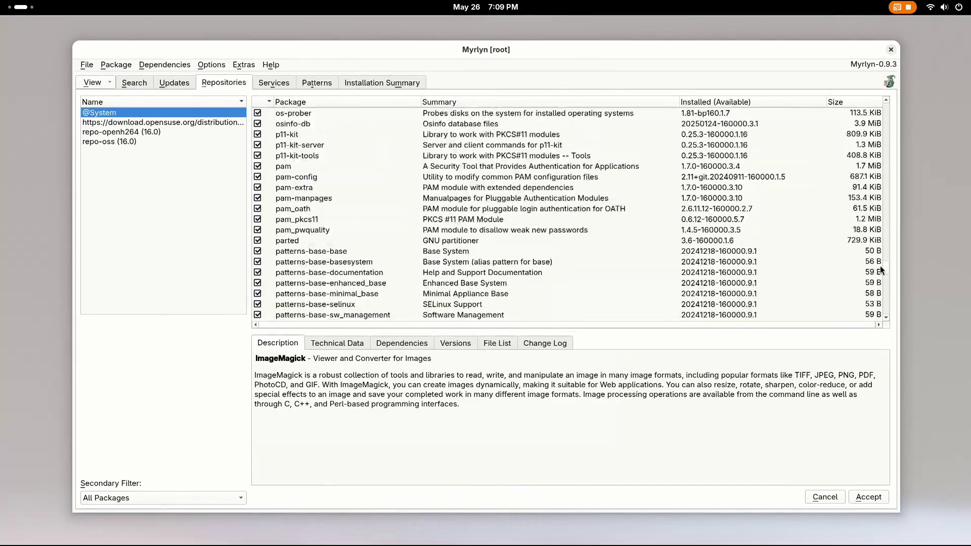
drag(888, 241, 885, 268)
click(183, 122)
scroll(419, 227, down, 5)
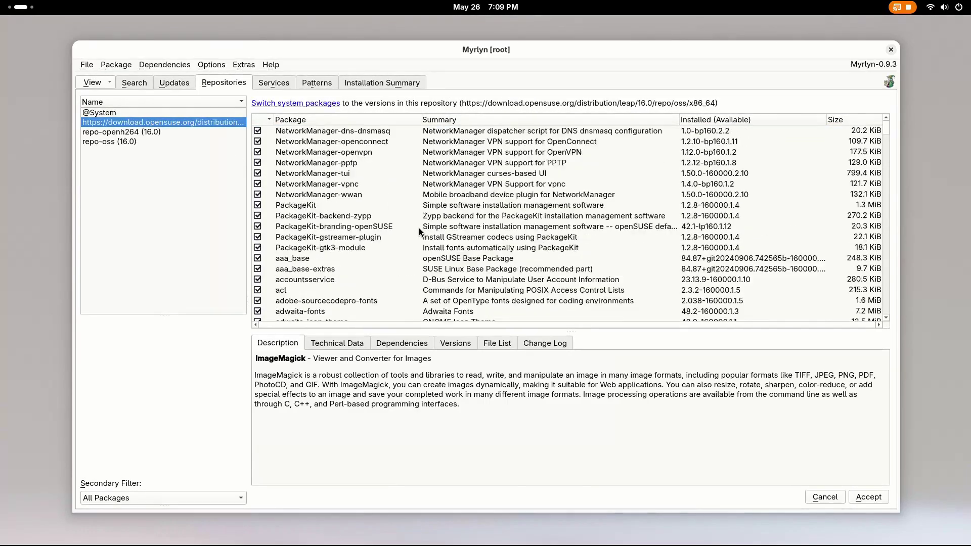
scroll(418, 228, down, 6)
scroll(414, 247, down, 5)
scroll(414, 247, down, 5)
scroll(385, 244, down, 5)
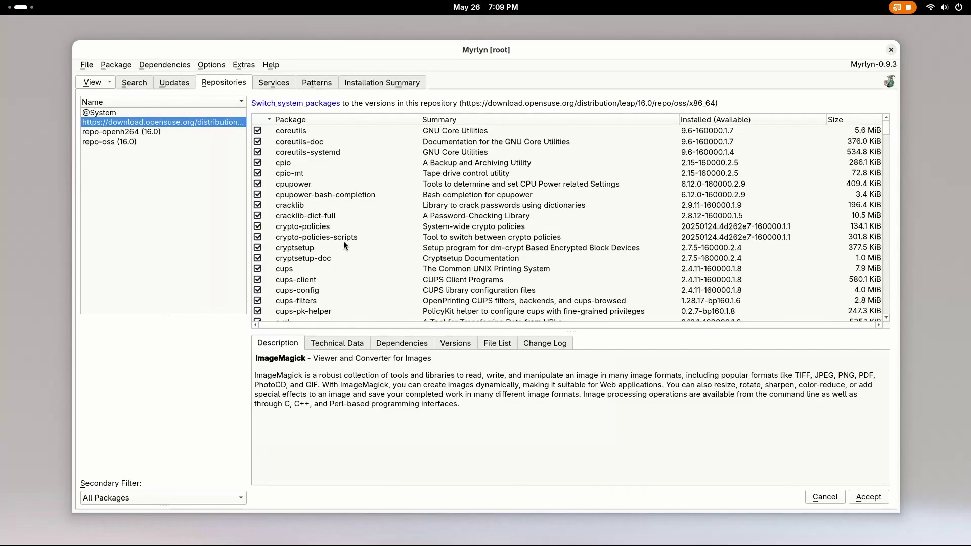
scroll(344, 241, down, 5)
drag(884, 129, 891, 310)
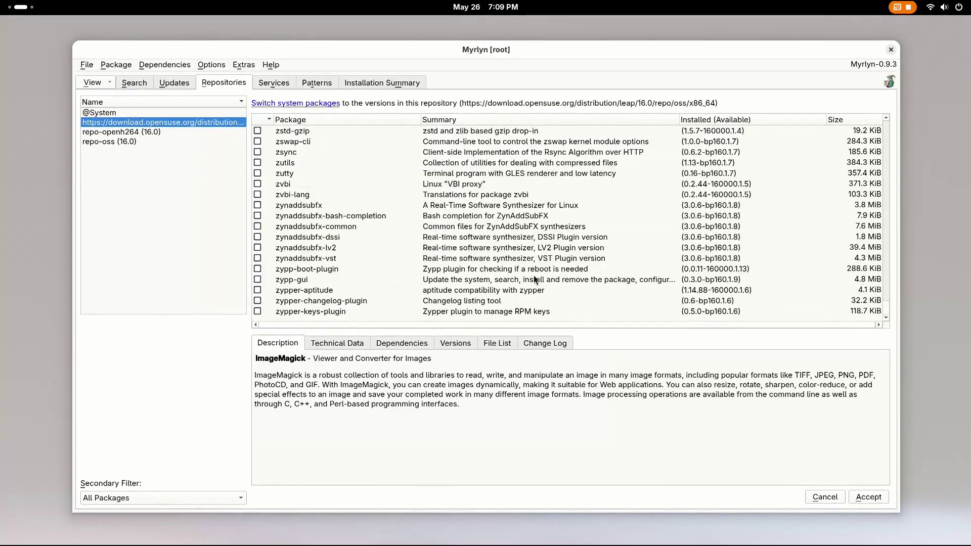
scroll(299, 265, up, 2)
scroll(261, 145, up, 3)
Show repo-openh264's packages, then scroll through the repo-oss (16.0) package list
click(135, 133)
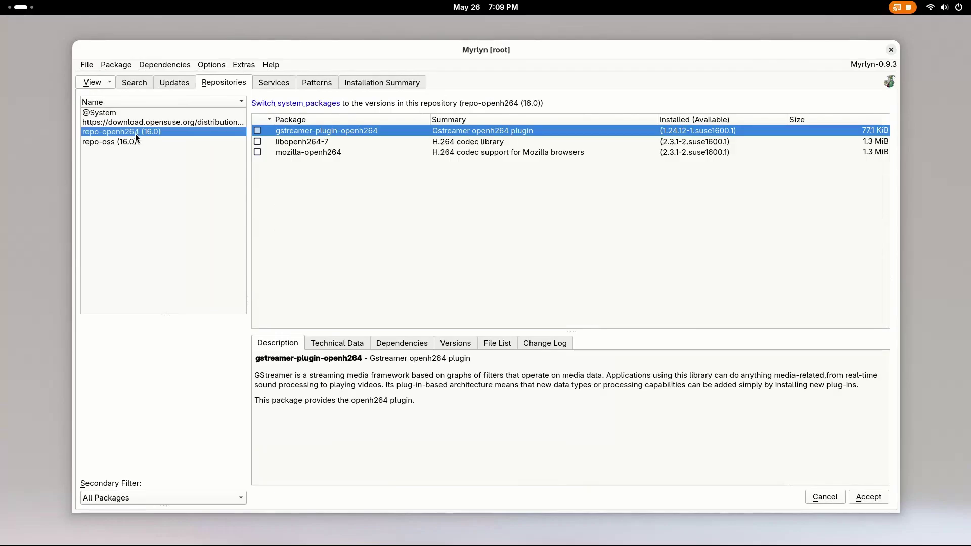
click(117, 143)
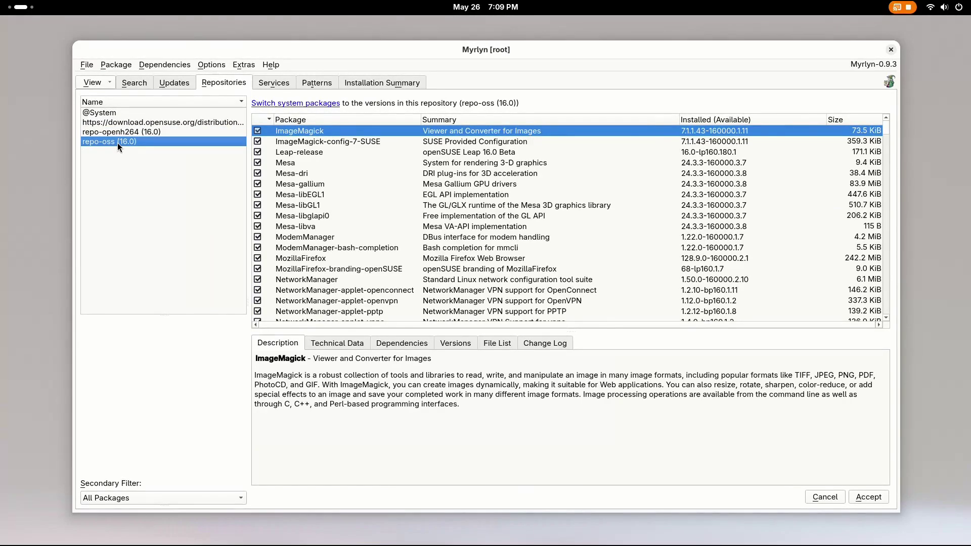
scroll(462, 221, down, 5)
scroll(462, 221, down, 8)
scroll(463, 220, down, 8)
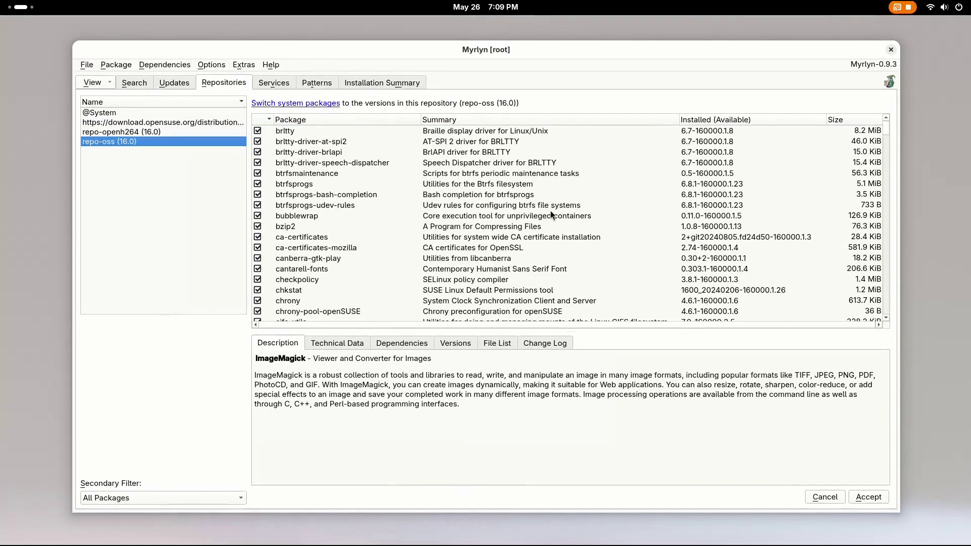
scroll(550, 210, down, 10)
scroll(535, 240, down, 10)
mouse_move(889, 145)
mouse_down()
mouse_move(894, 235)
mouse_move(886, 127)
mouse_up()
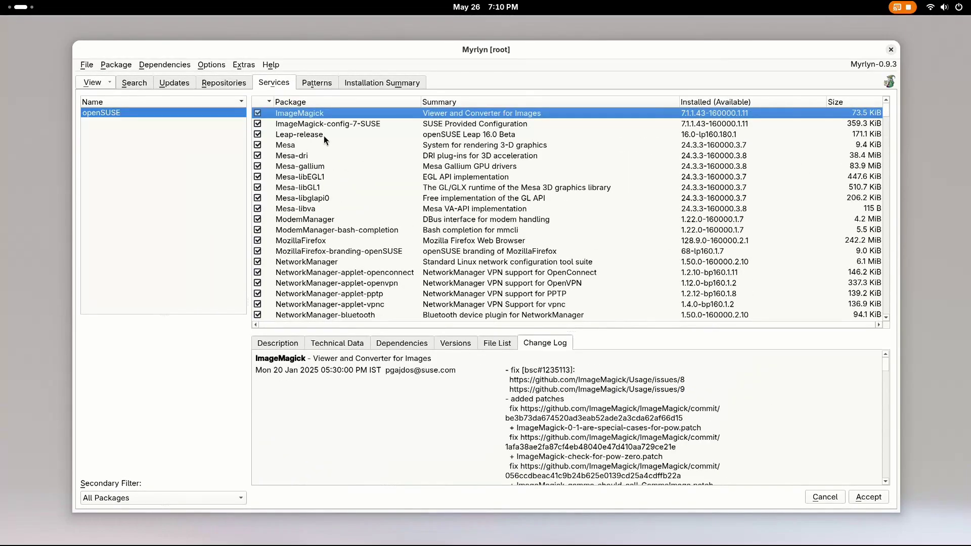
In the Patterns view, show the packages of the first two GNOME Desktop Environment patterns
scroll(483, 237, down, 6)
scroll(466, 238, down, 10)
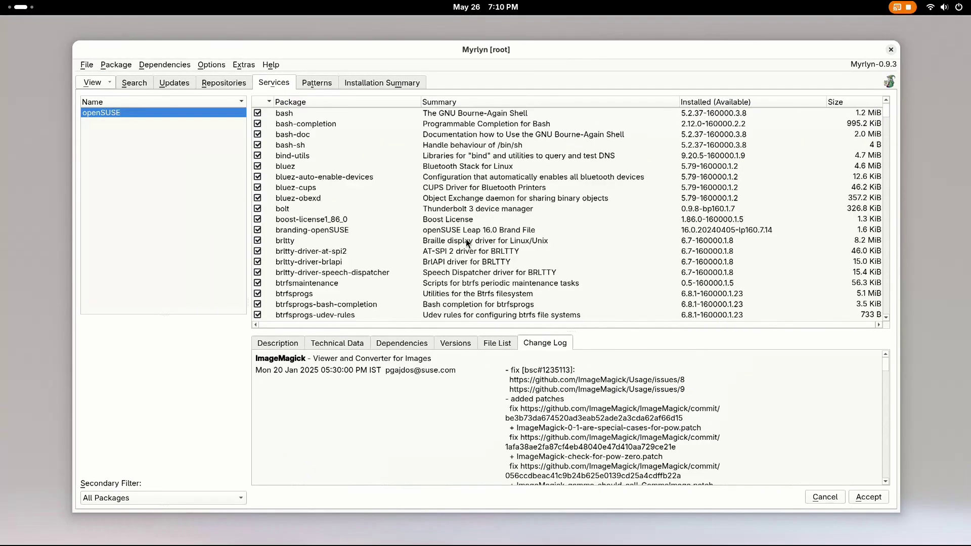
scroll(497, 226, down, 6)
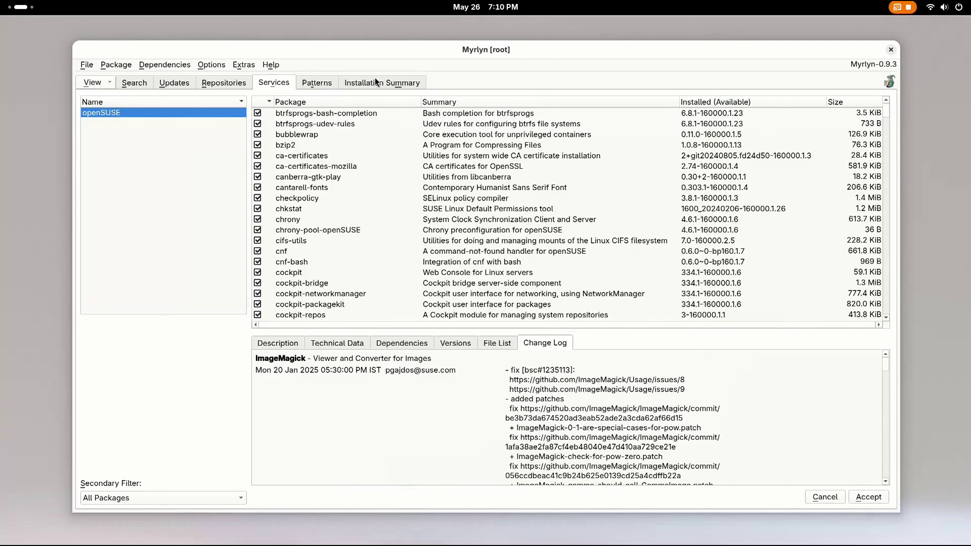
click(323, 83)
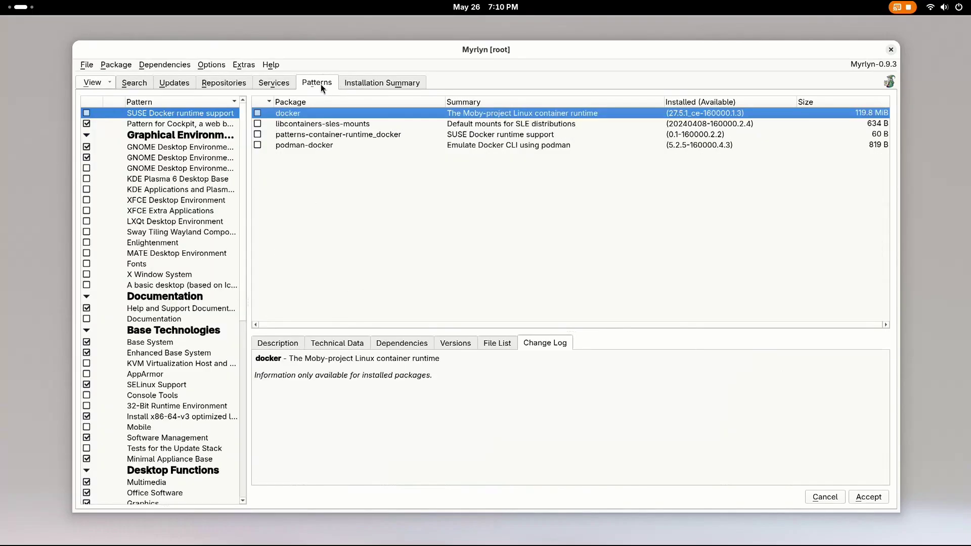
click(155, 134)
click(160, 147)
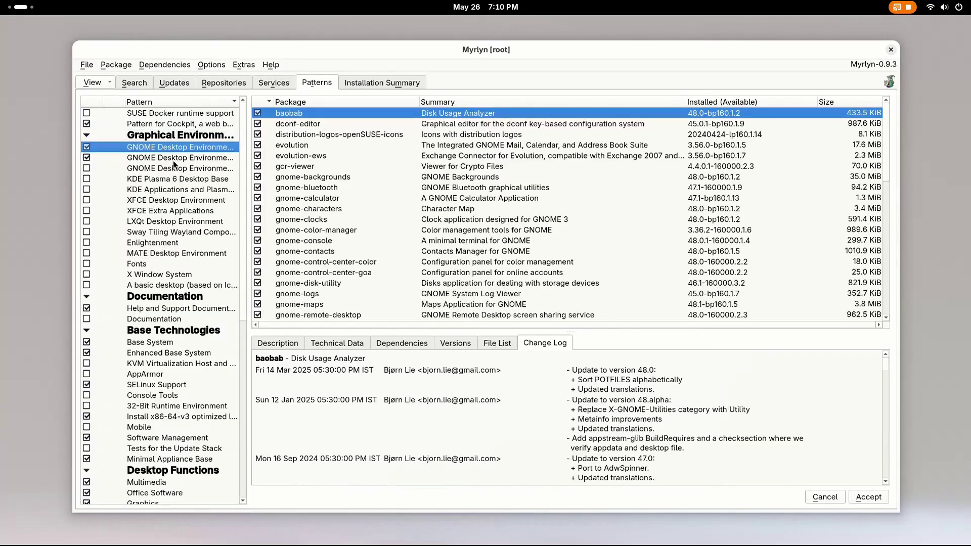
click(173, 159)
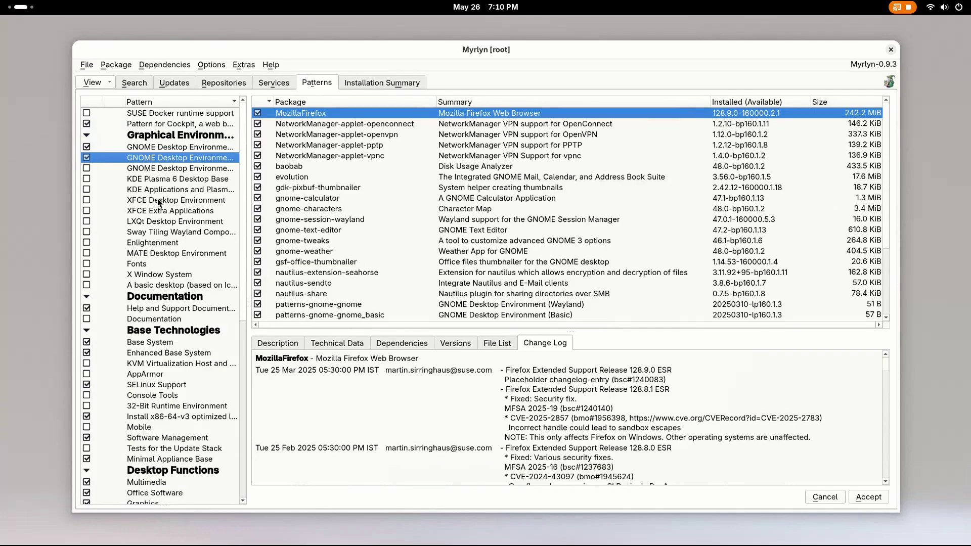
Move to the third GNOME pattern, then list the KDE Applications and Plasma Desktop packages
key(Down)
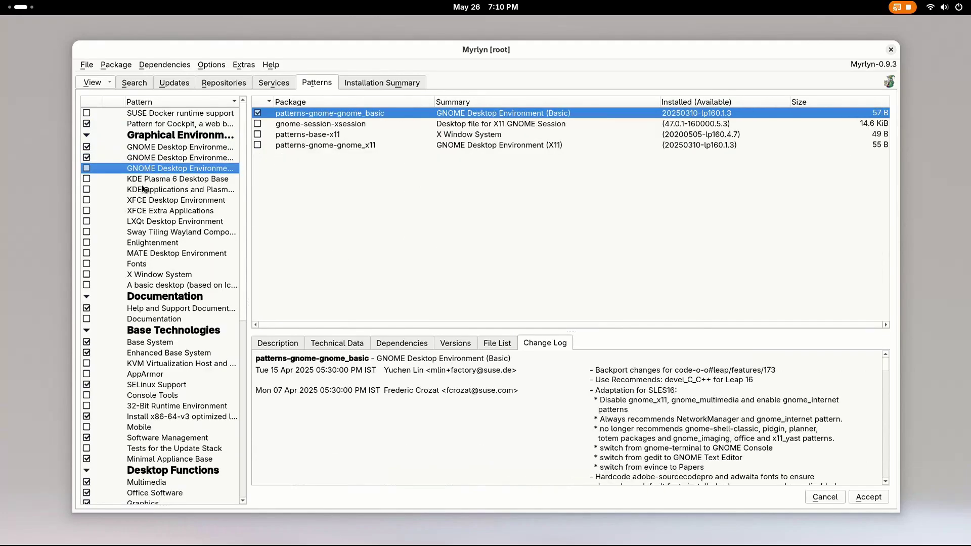
click(150, 190)
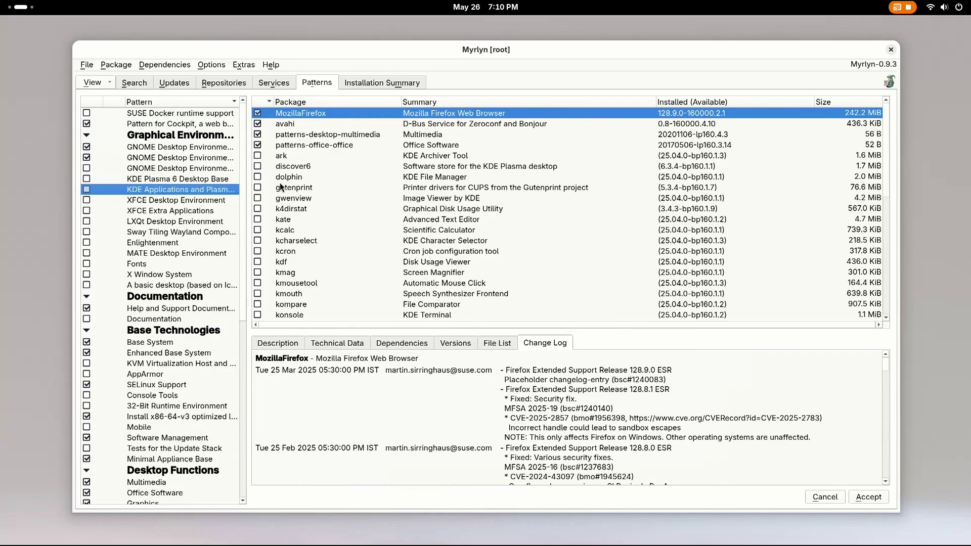
scroll(351, 186, down, 4)
scroll(358, 228, down, 4)
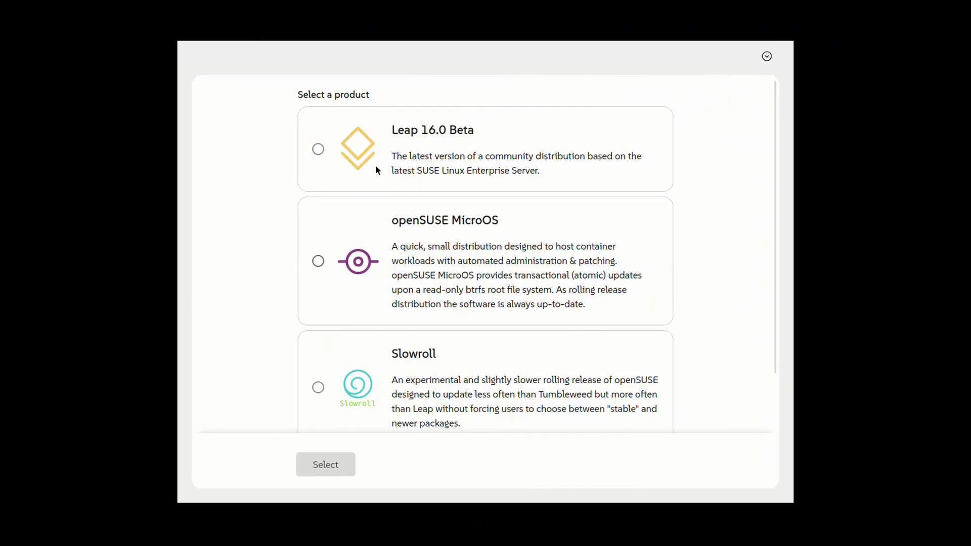
Select Leap 16.0 Beta as the product to install
scroll(460, 207, down, 3)
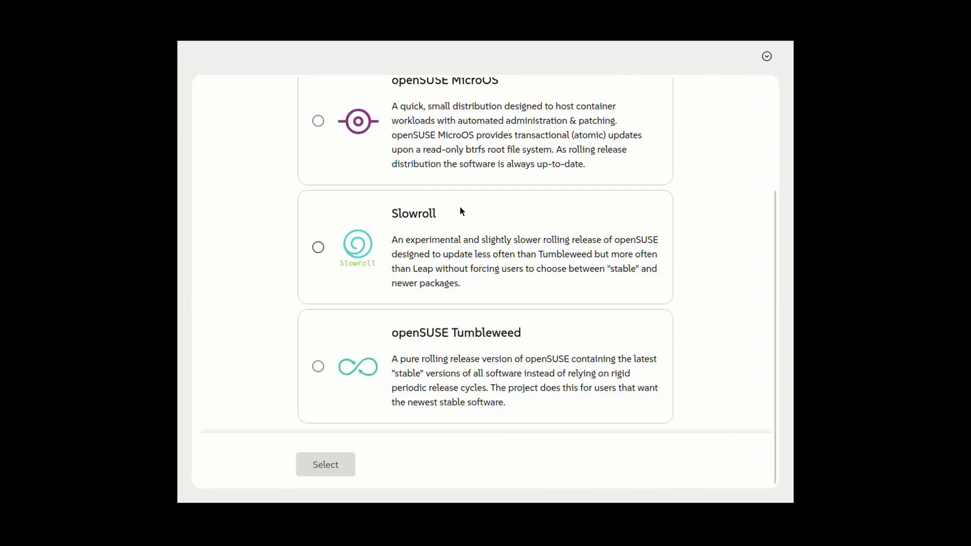
scroll(466, 344, up, 3)
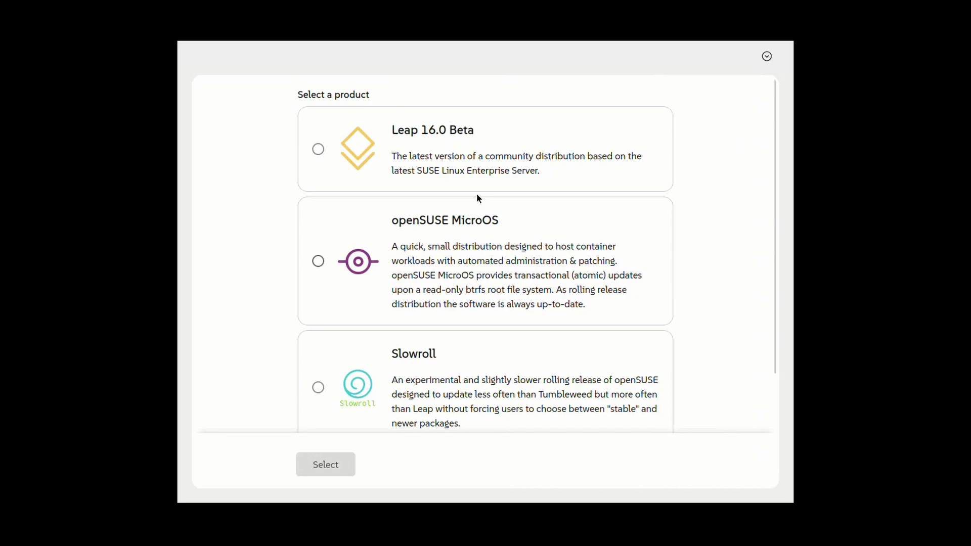
click(476, 186)
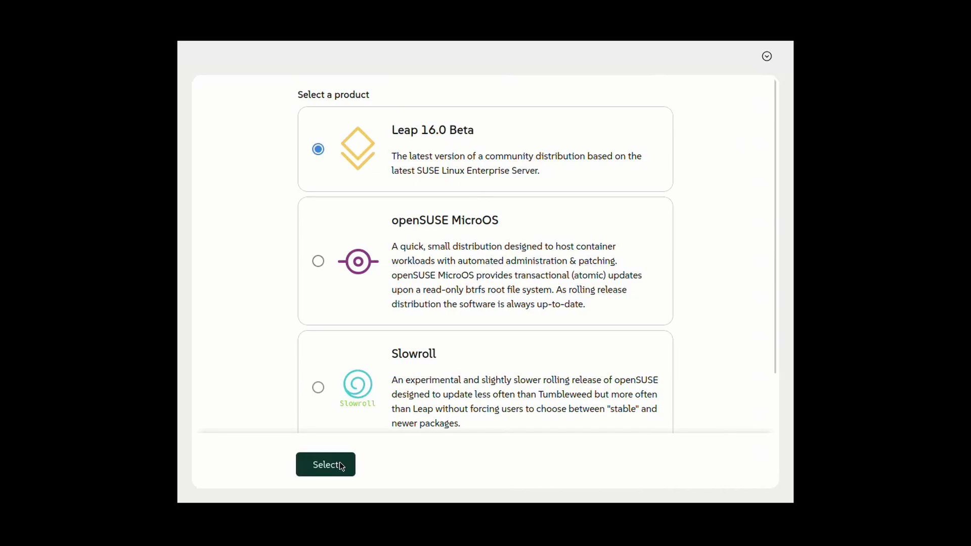
click(337, 468)
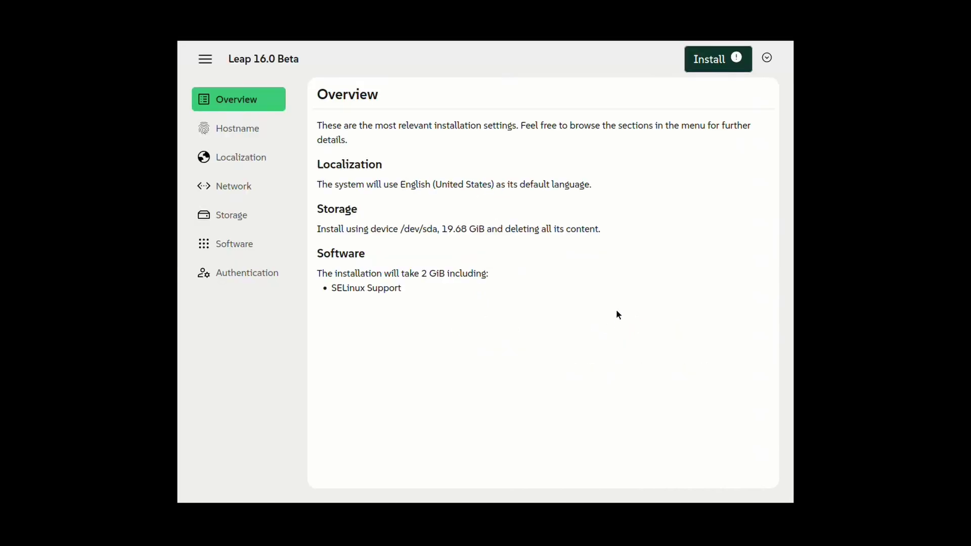
Review the Overview's storage and software summary, then go to Hostname settings
double_click(338, 97)
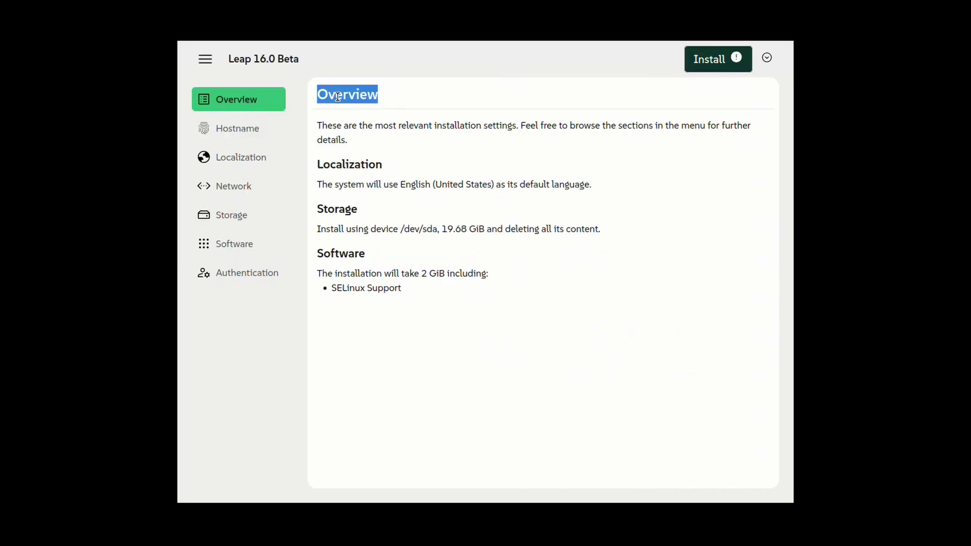
triple_click(434, 229)
double_click(355, 253)
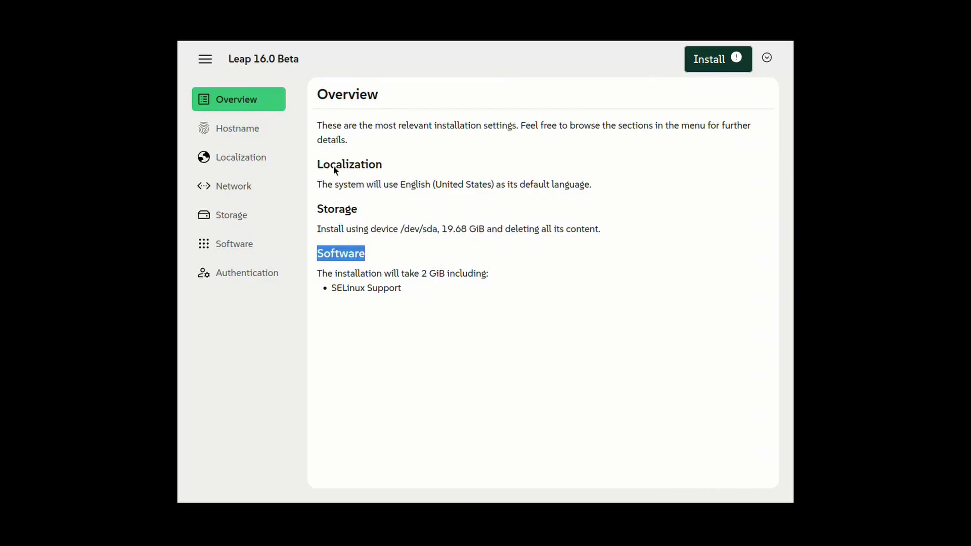
click(234, 129)
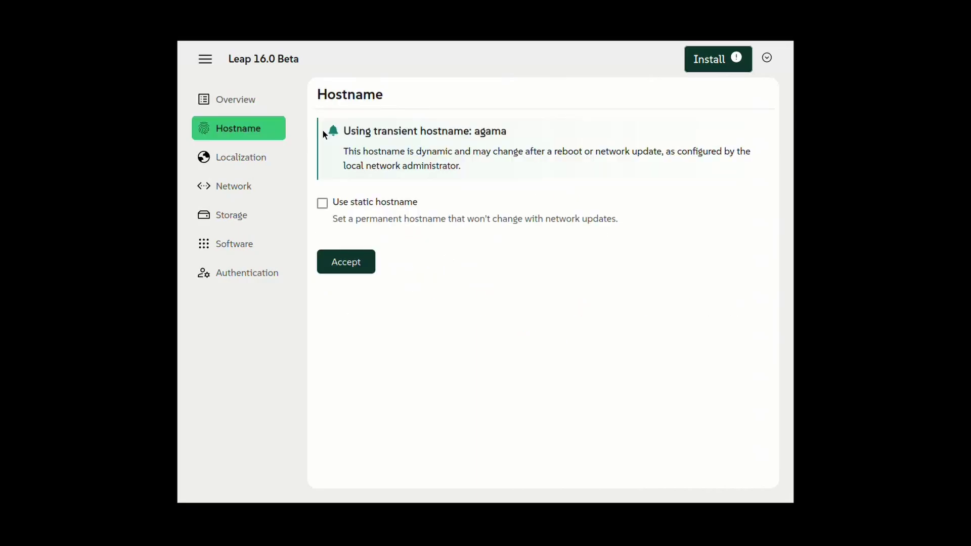
Set a static hostname of LinuxTex and accept it
click(373, 203)
click(381, 249)
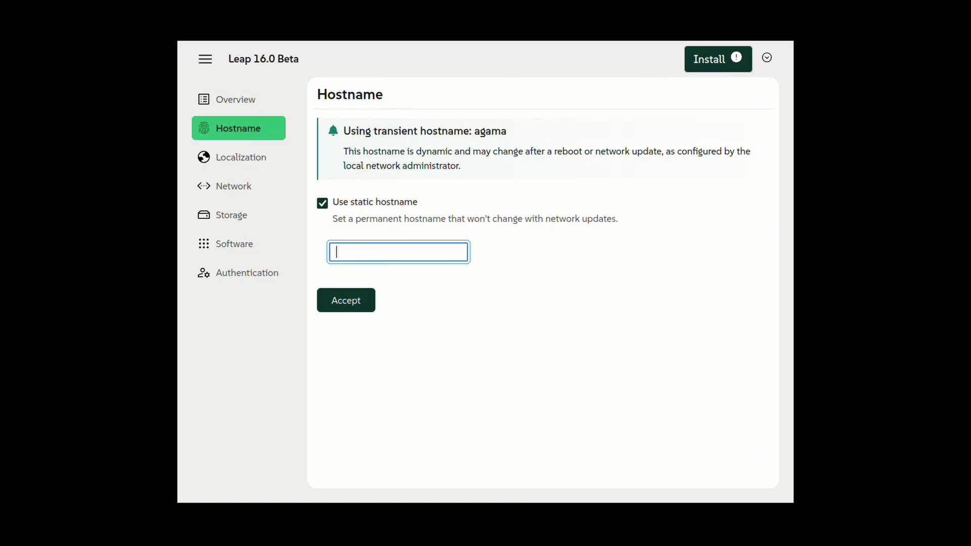
text(LinuxTex)
click(342, 297)
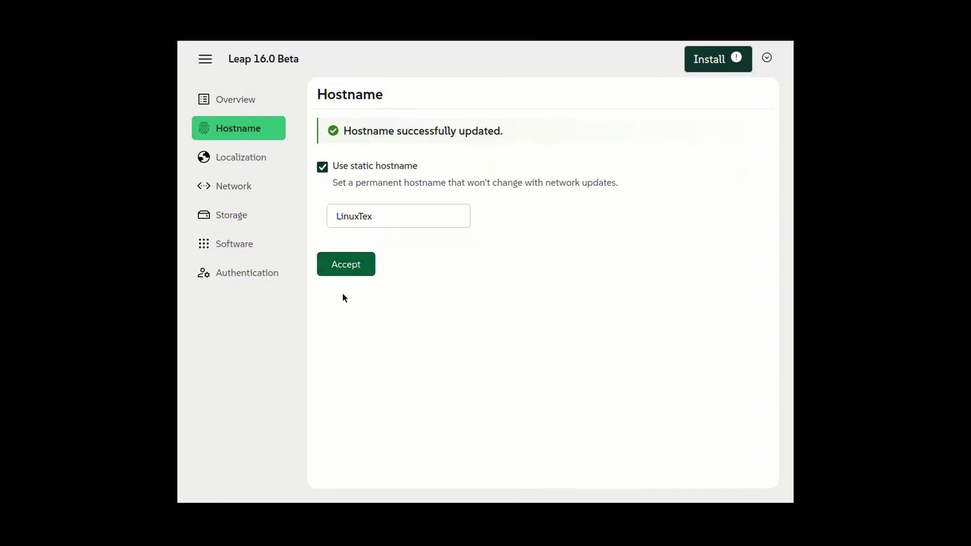
Change the time zone under Localization to Asia - Kolkata
click(240, 161)
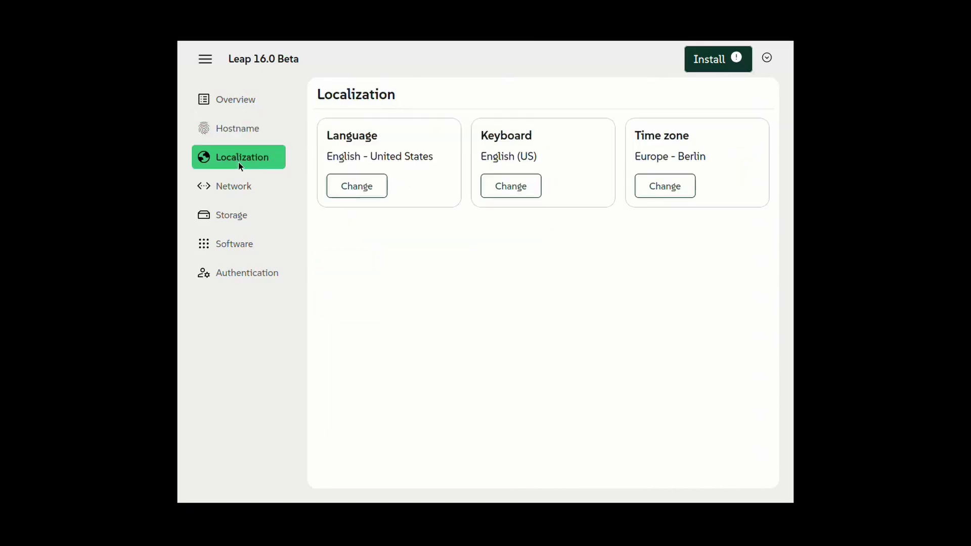
click(651, 186)
text(kol)
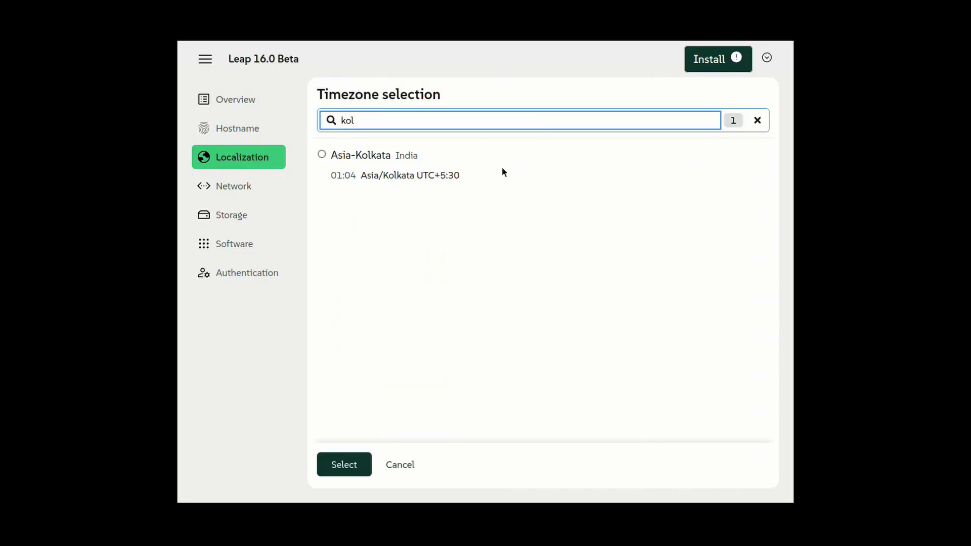
click(342, 158)
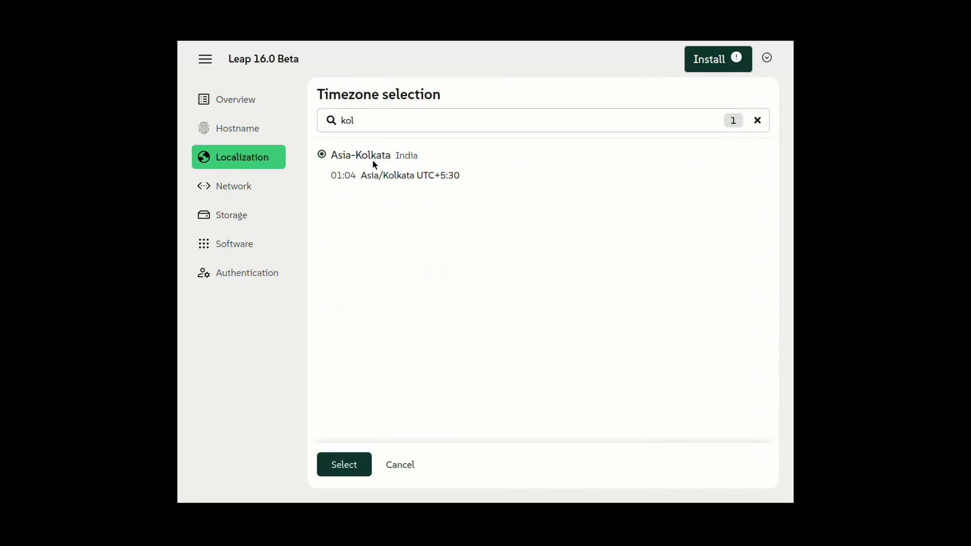
click(347, 457)
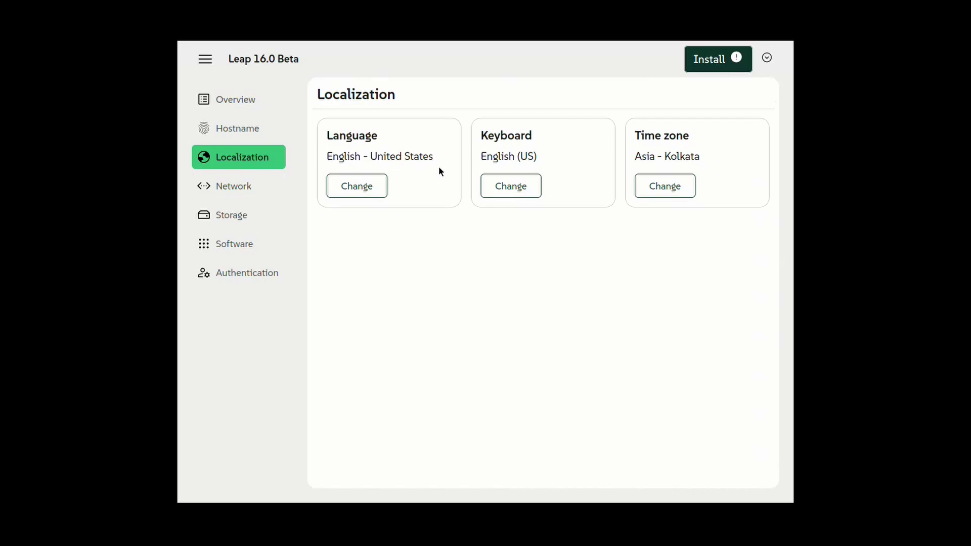
Review Network, then keep /dev/sda as the Storage install device and view its content-deletion options
click(259, 192)
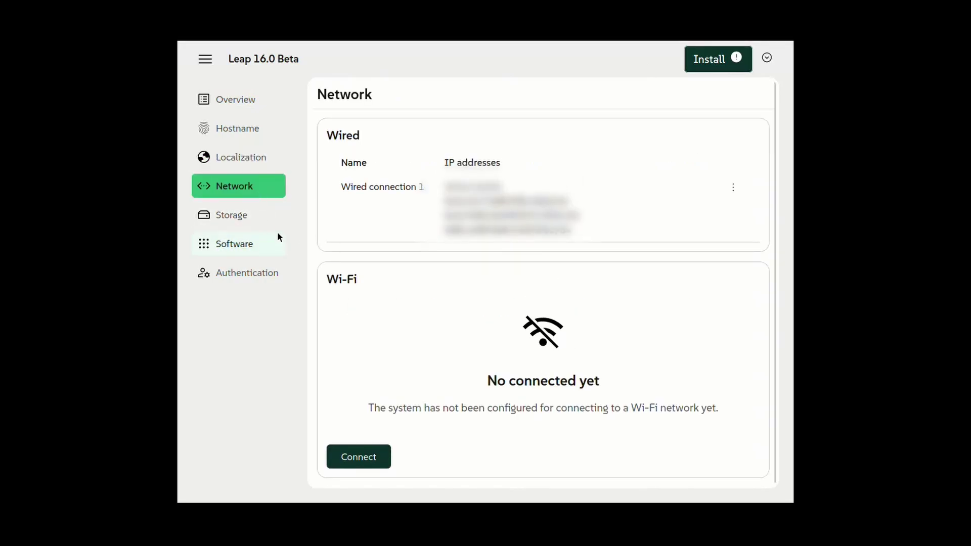
click(251, 220)
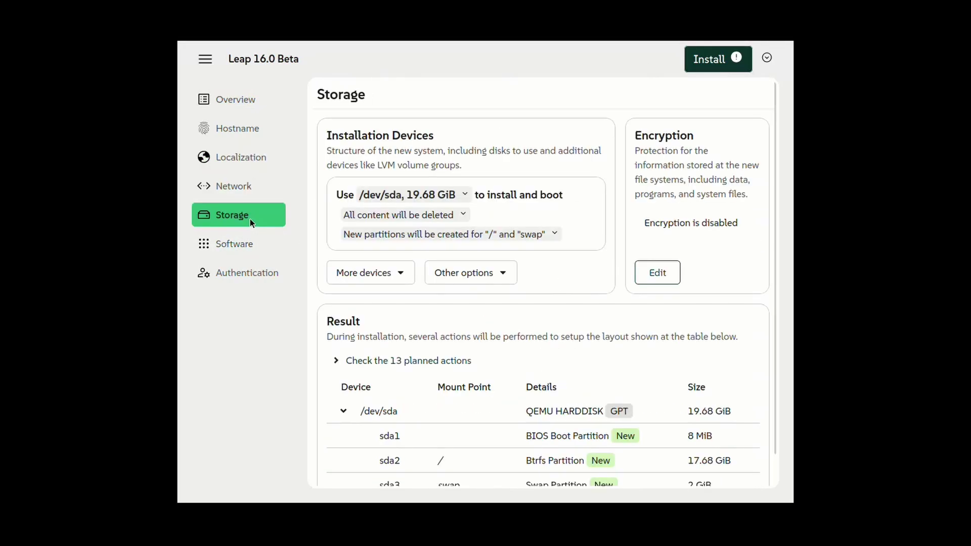
click(449, 200)
click(490, 273)
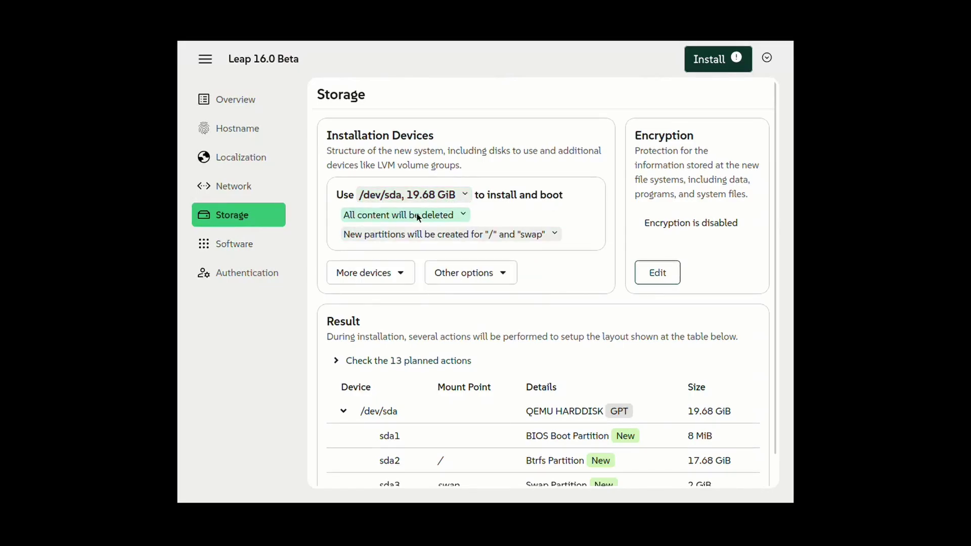
click(418, 217)
Add the Help and Support Documentation and GNOME Desktop Environment software patterns
click(432, 296)
click(261, 247)
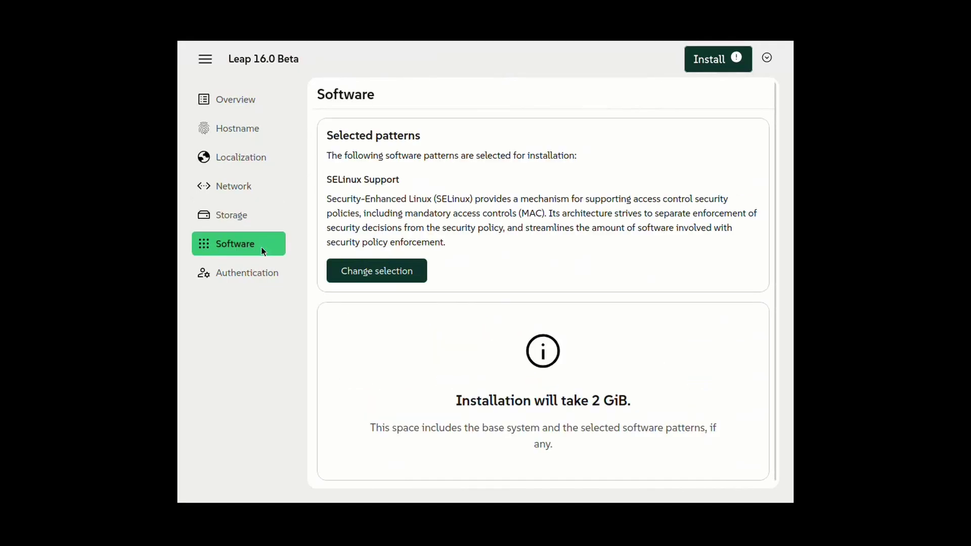
click(390, 275)
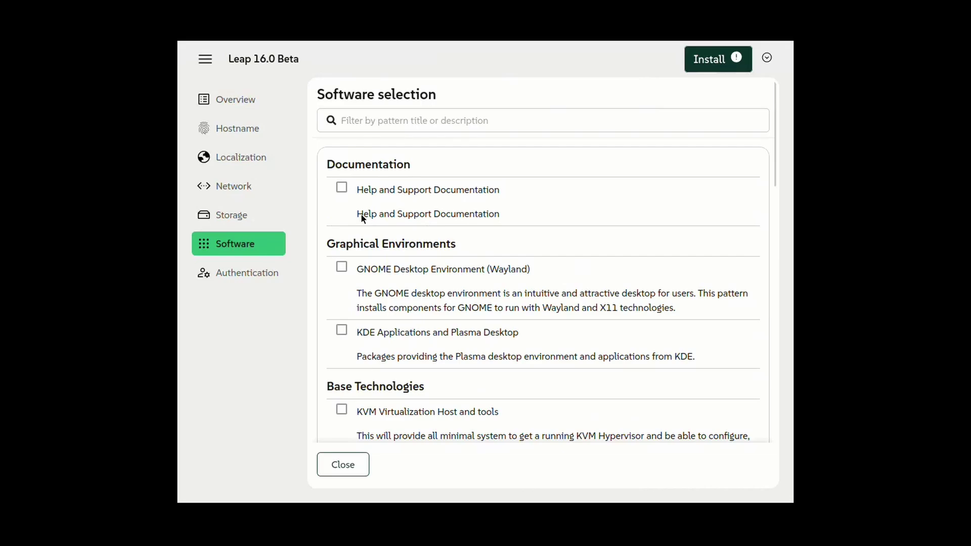
click(340, 187)
click(437, 285)
scroll(437, 286, down, 2)
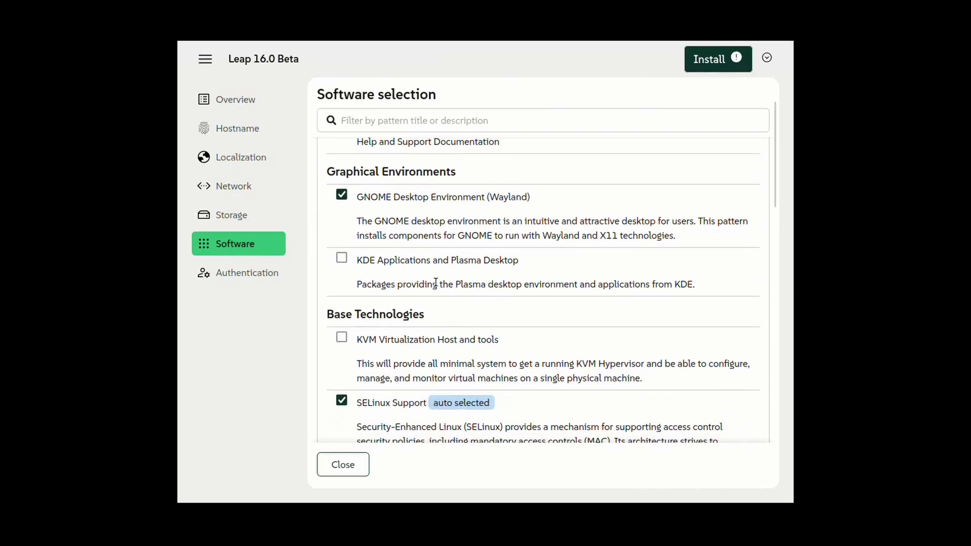
scroll(437, 286, down, 2)
scroll(436, 282, down, 2)
Define the first user with a full name, username and confirmed password
click(248, 276)
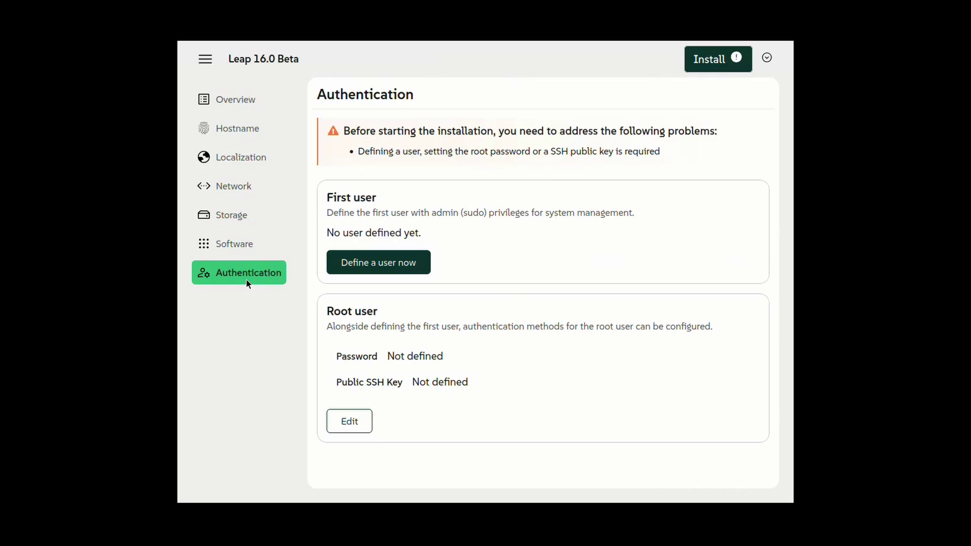
click(406, 267)
click(377, 150)
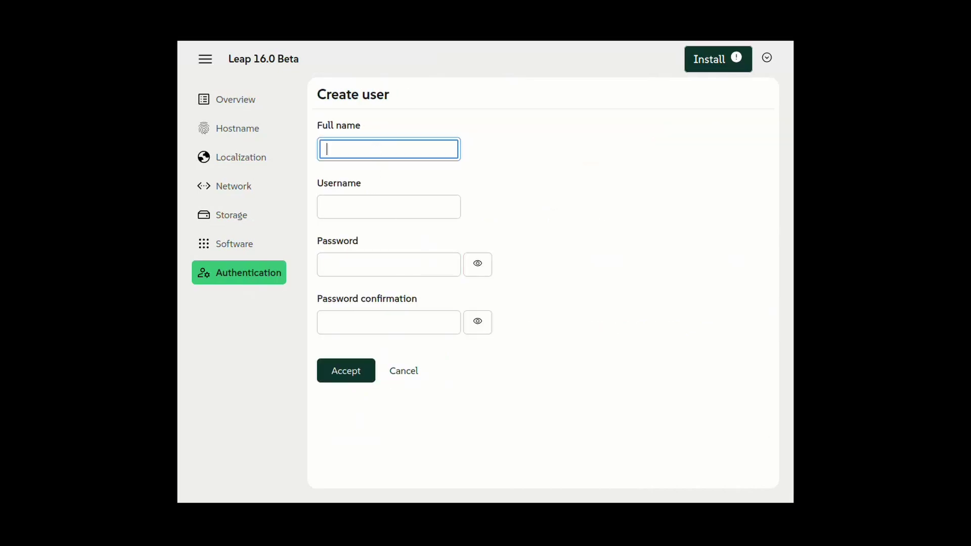
text(LinuxTex)
key(Tab)
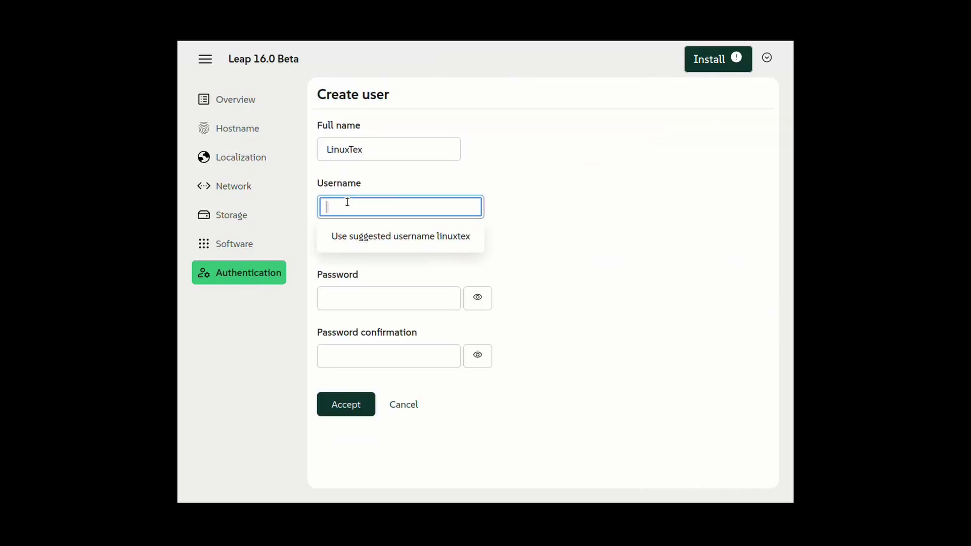
text(linuxtex)
key(Tab)
text(*****)
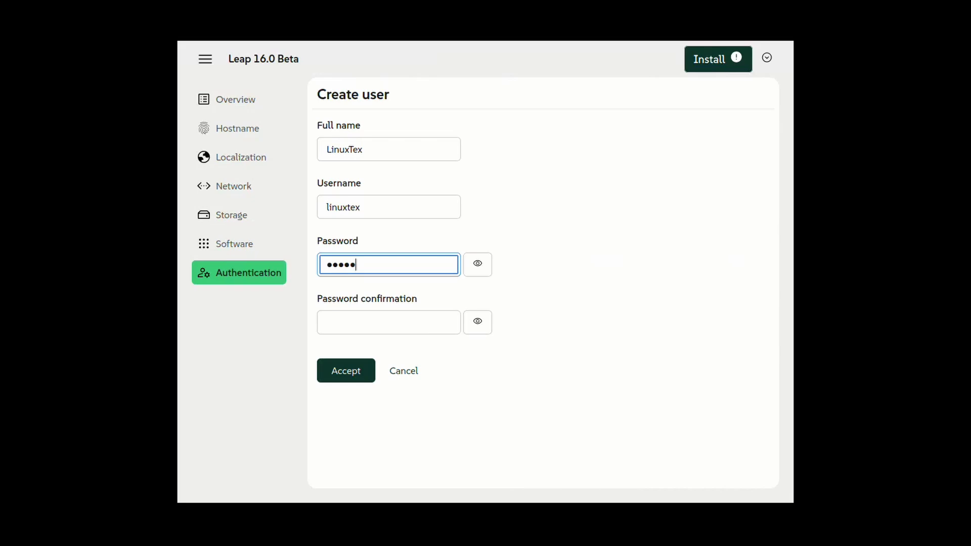
click(359, 329)
text(*)
key(Return)
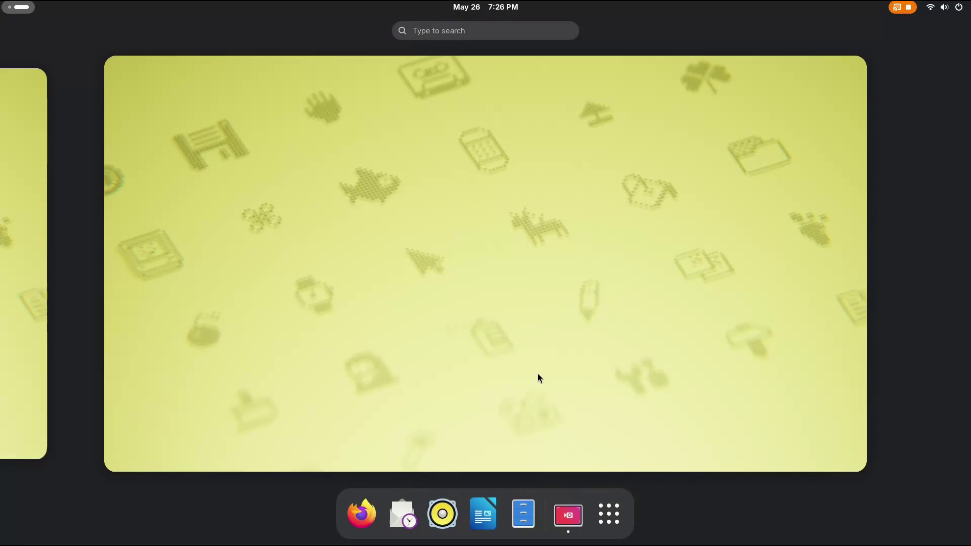
Launch GNOME Settings from quick settings and browse the Wi-Fi, Network and Bluetooth pages
click(538, 373)
click(944, 7)
click(791, 40)
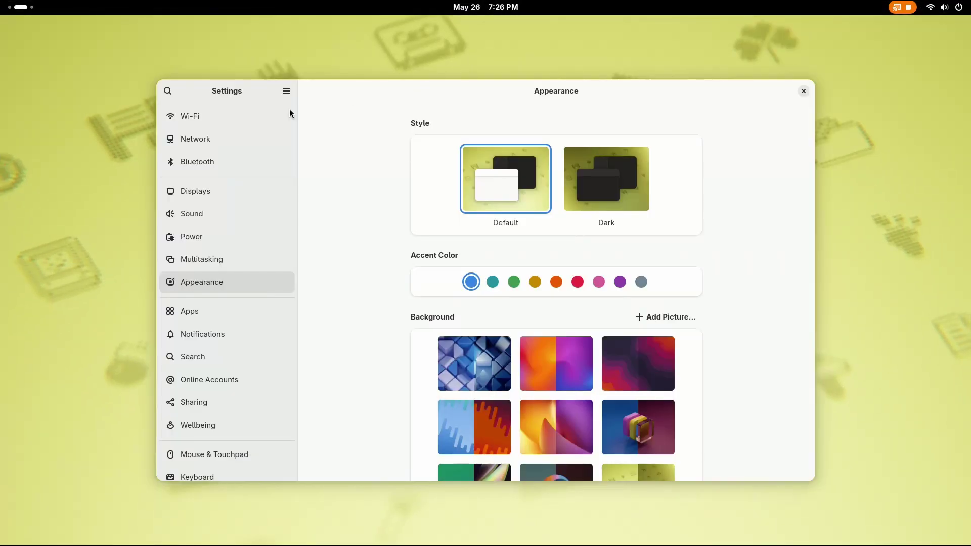
click(230, 117)
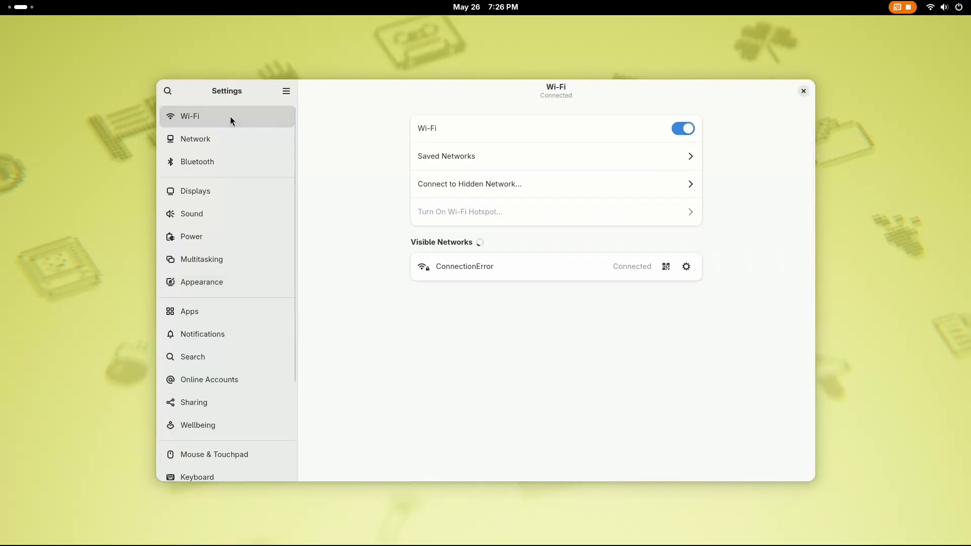
click(185, 144)
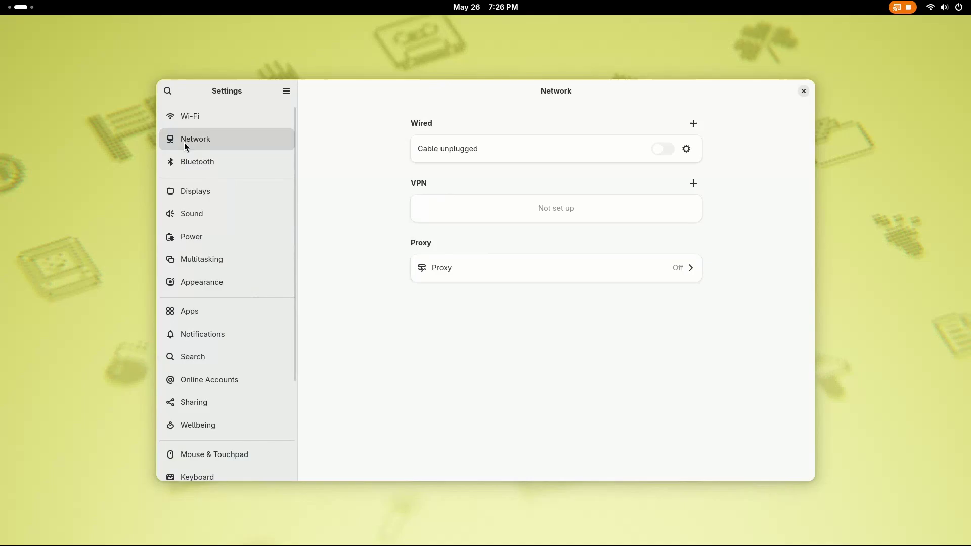
click(220, 163)
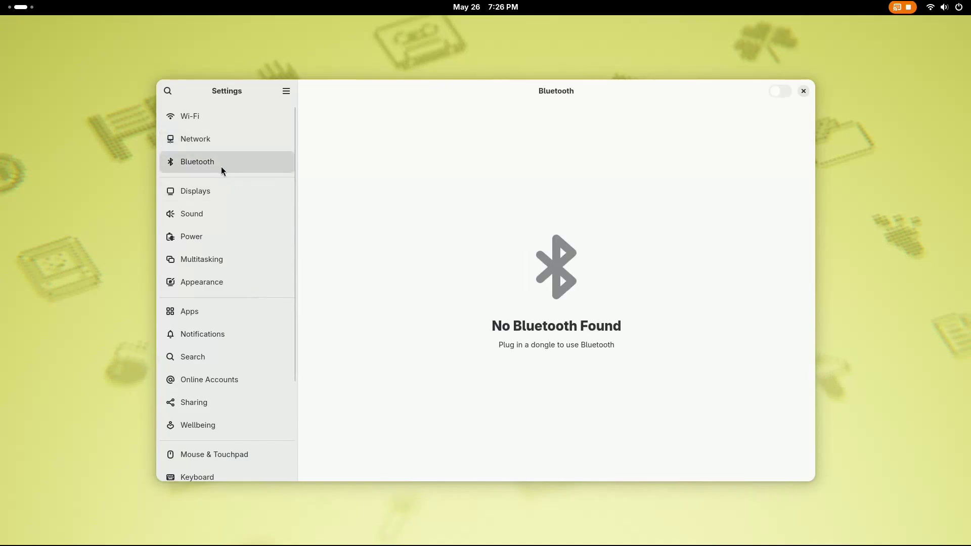
On Displays, keep 1920 × 1080 resolution, check refresh rates, and leave Night Light off
click(258, 197)
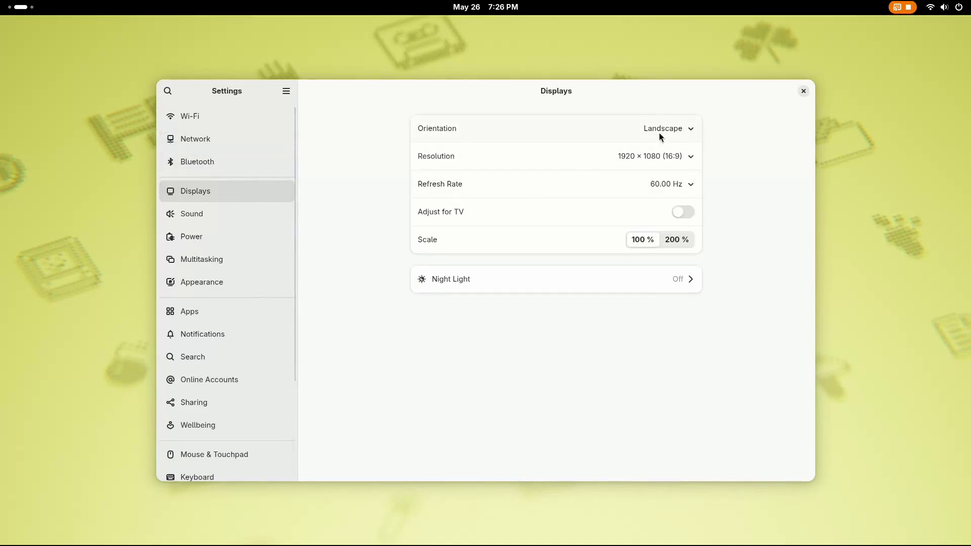
click(663, 158)
click(664, 159)
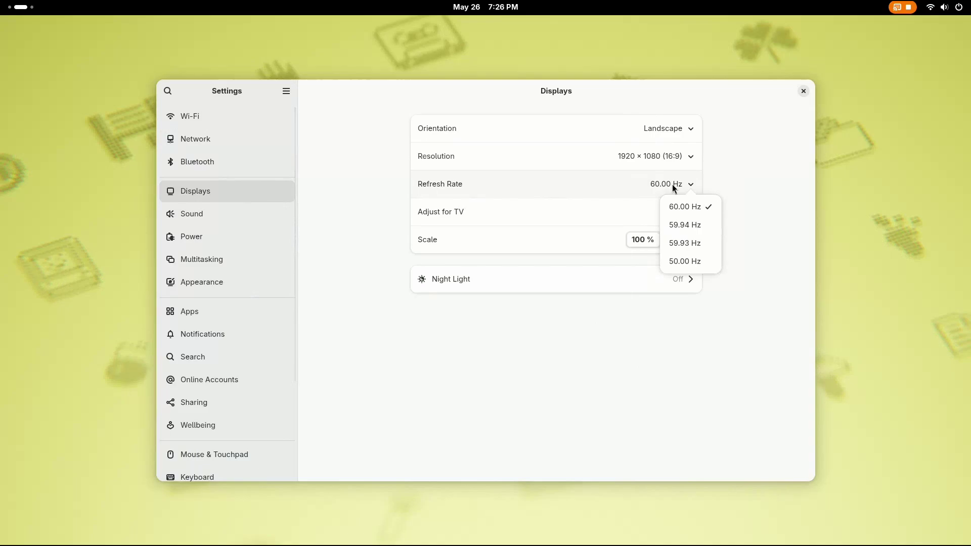
click(654, 248)
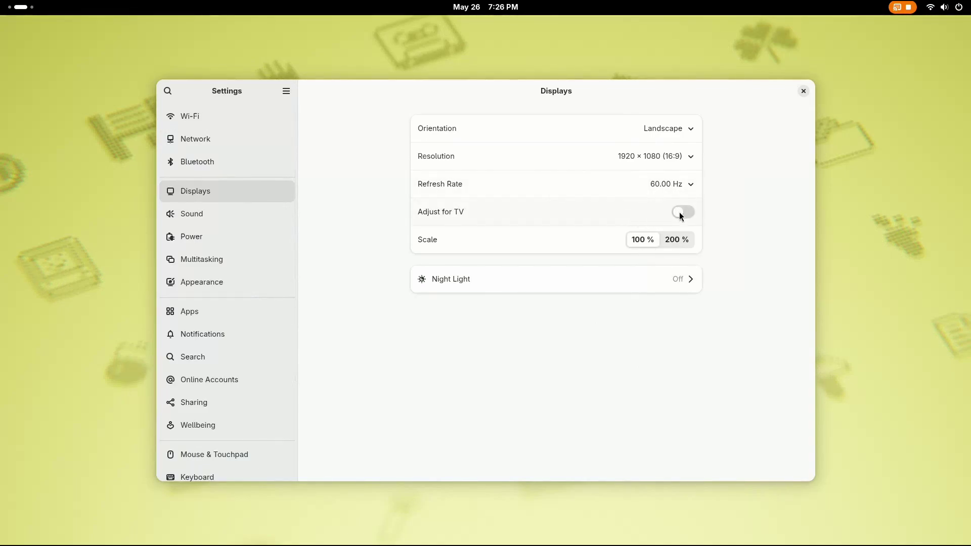
click(682, 279)
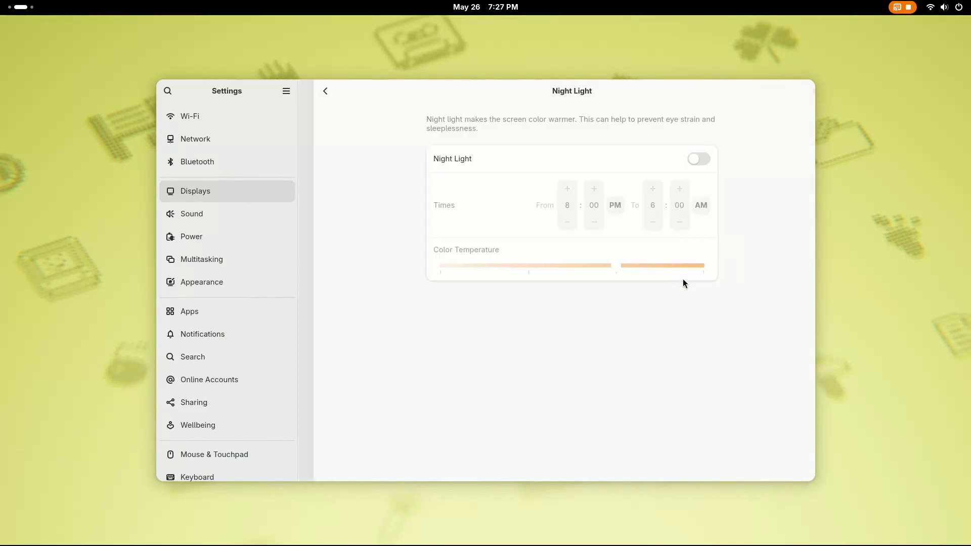
click(687, 162)
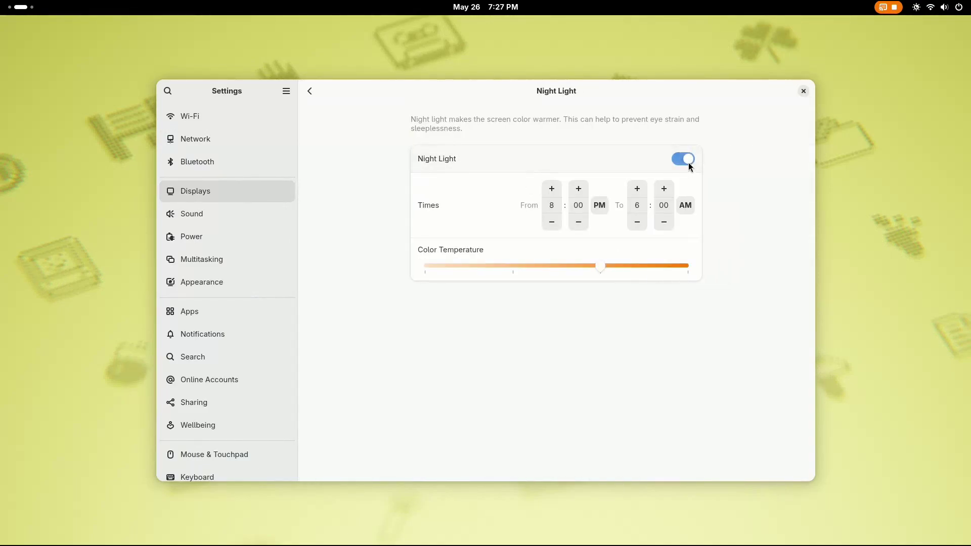
click(306, 92)
Keep Line Out as the Sound output device
click(234, 216)
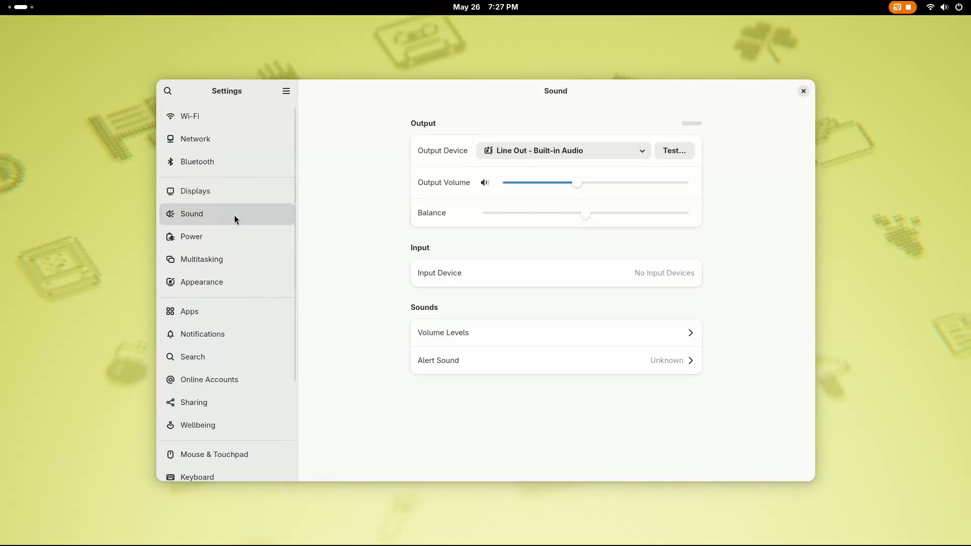
click(575, 154)
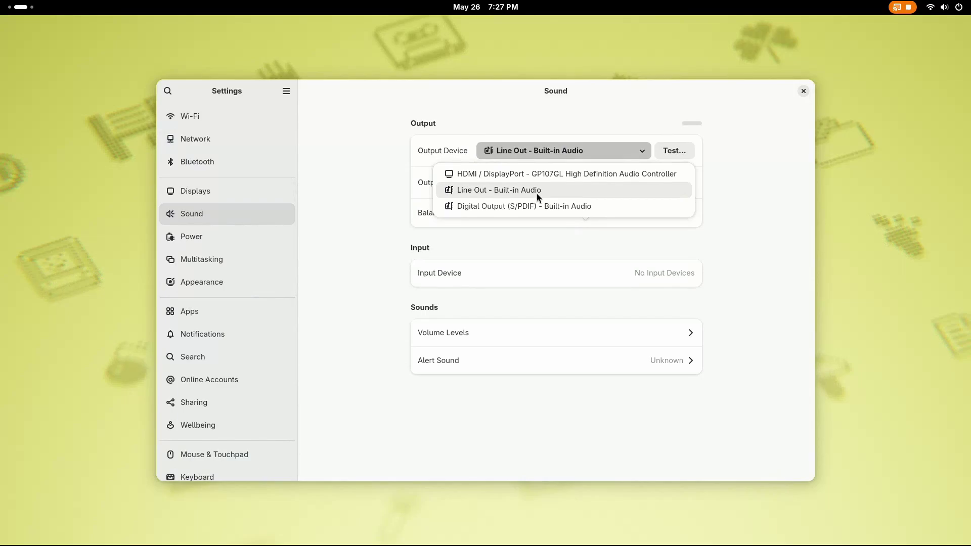
click(345, 193)
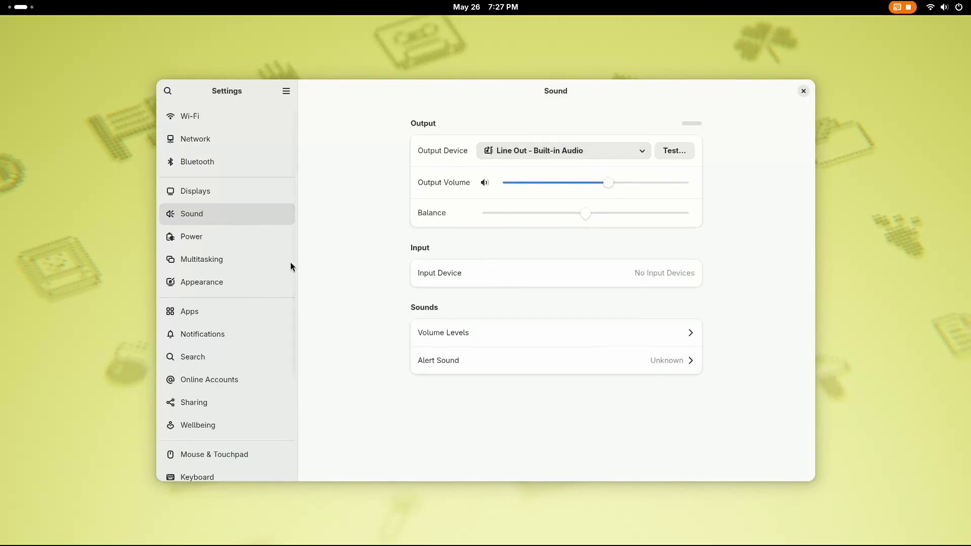
Keep Power settings at 5-minute screen blank, 15-minute suspend and Suspend power button
click(273, 236)
click(666, 176)
click(731, 381)
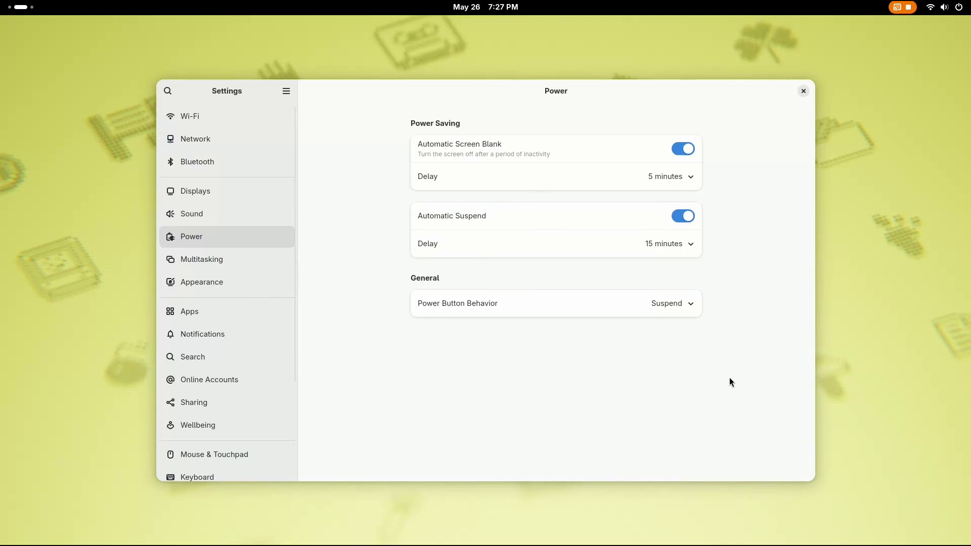
click(676, 245)
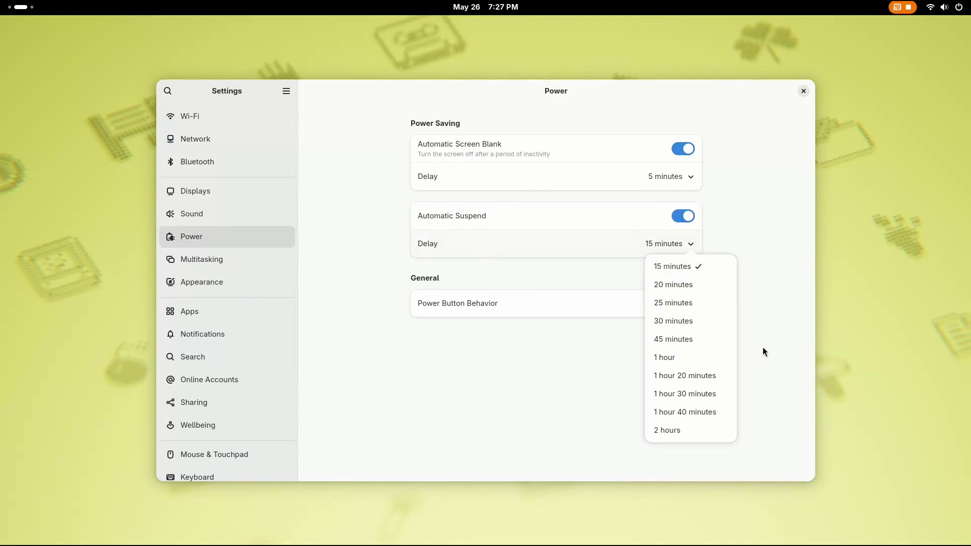
click(763, 347)
click(675, 304)
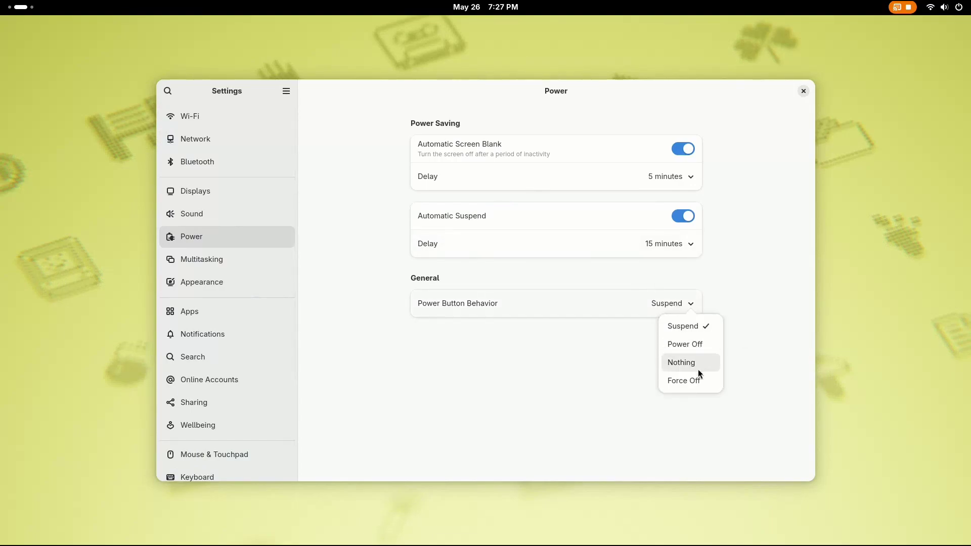
click(711, 411)
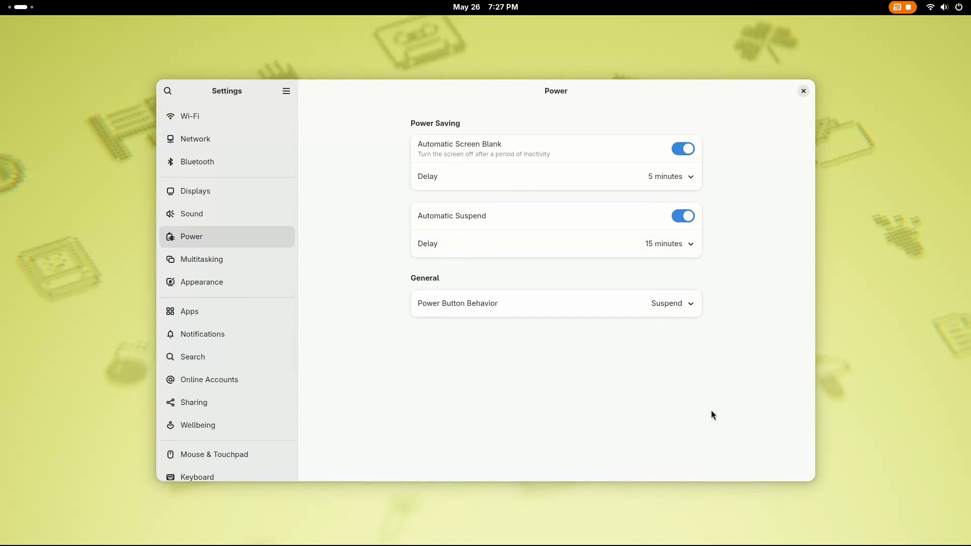
Scroll through the Multitasking settings page
click(228, 263)
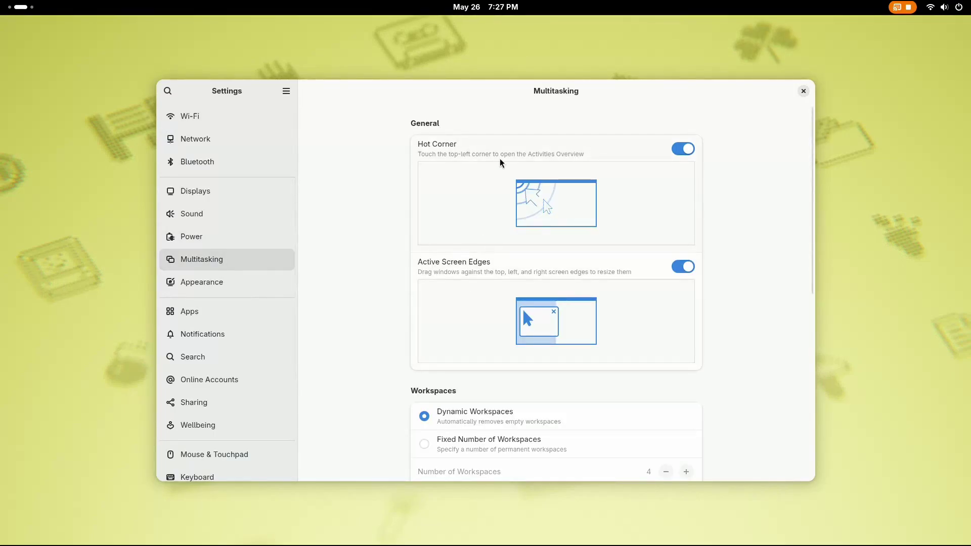
scroll(514, 257, down, 3)
scroll(428, 342, down, 3)
scroll(398, 346, down, 3)
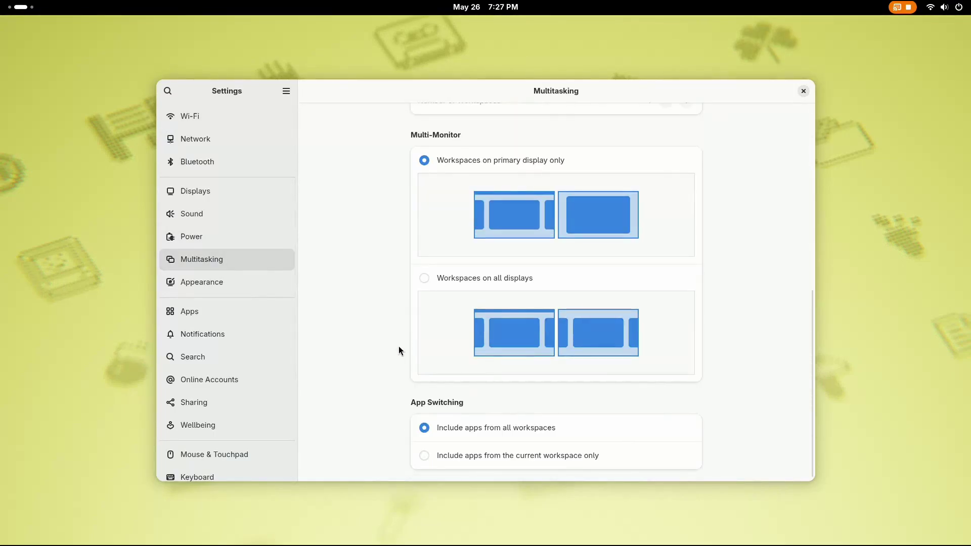
scroll(399, 346, up, 5)
scroll(398, 346, up, 3)
key(Down)
scroll(445, 319, down, 5)
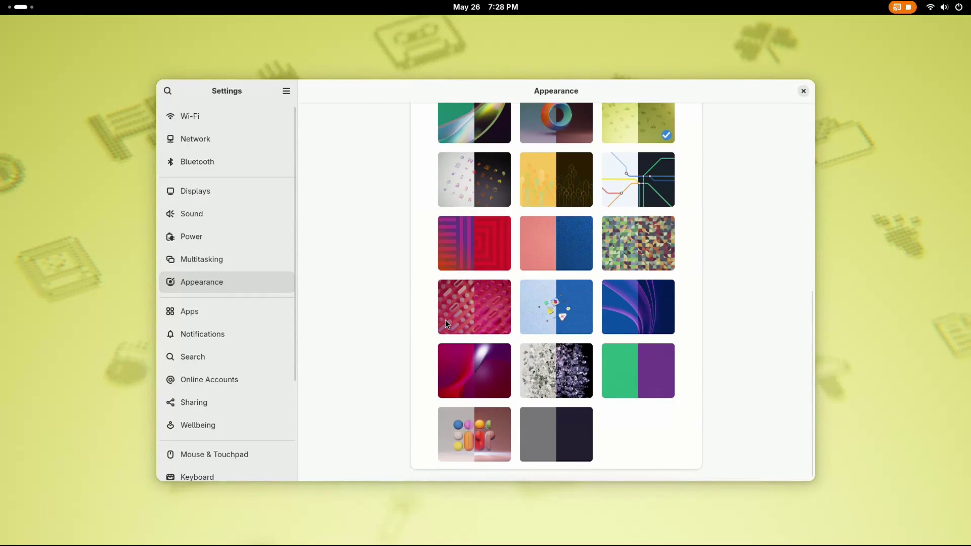
scroll(445, 319, up, 5)
scroll(445, 319, up, 3)
Browse Apps and the Contacts app permissions, then Notifications and Search pages
click(239, 310)
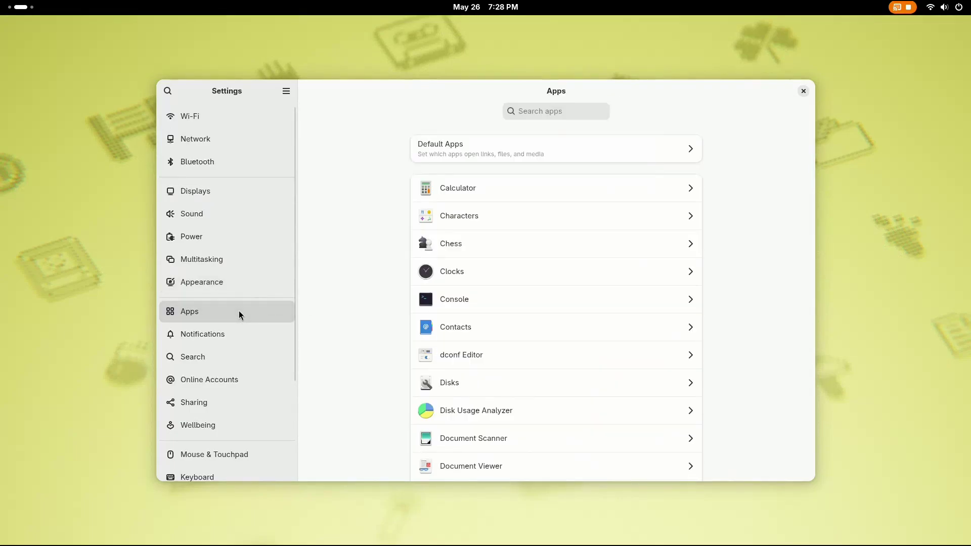
scroll(479, 259, down, 6)
scroll(479, 259, down, 10)
scroll(479, 259, down, 12)
scroll(480, 260, up, 3)
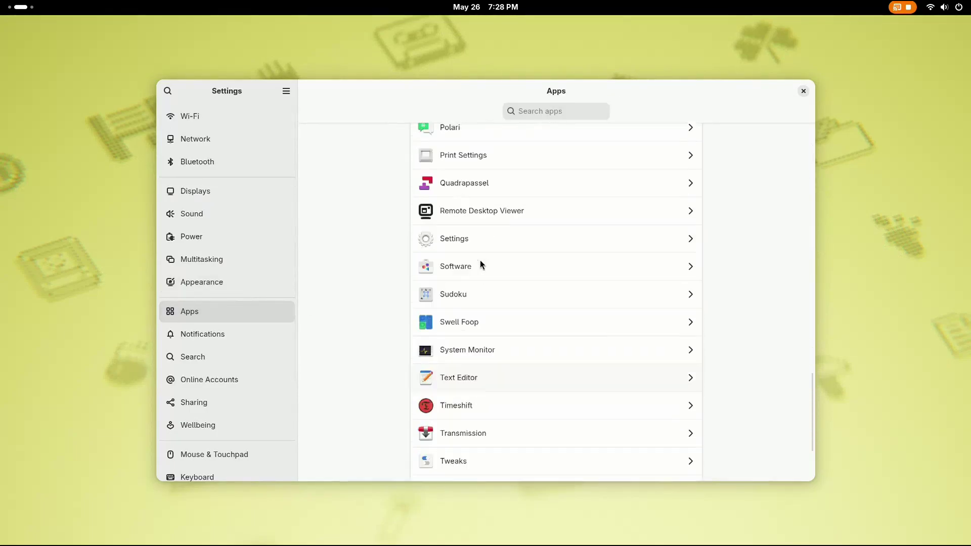
scroll(481, 260, up, 10)
scroll(480, 259, up, 12)
click(472, 142)
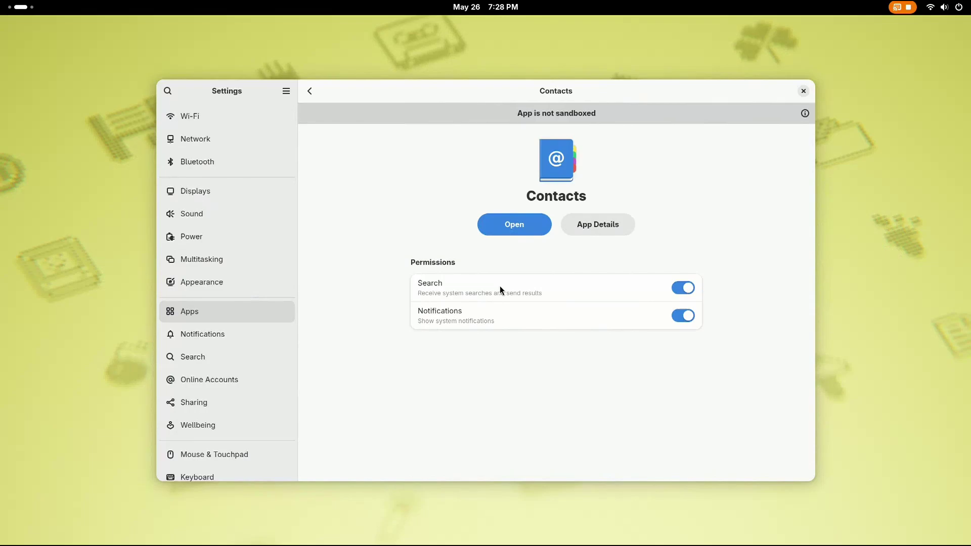
click(311, 92)
click(257, 335)
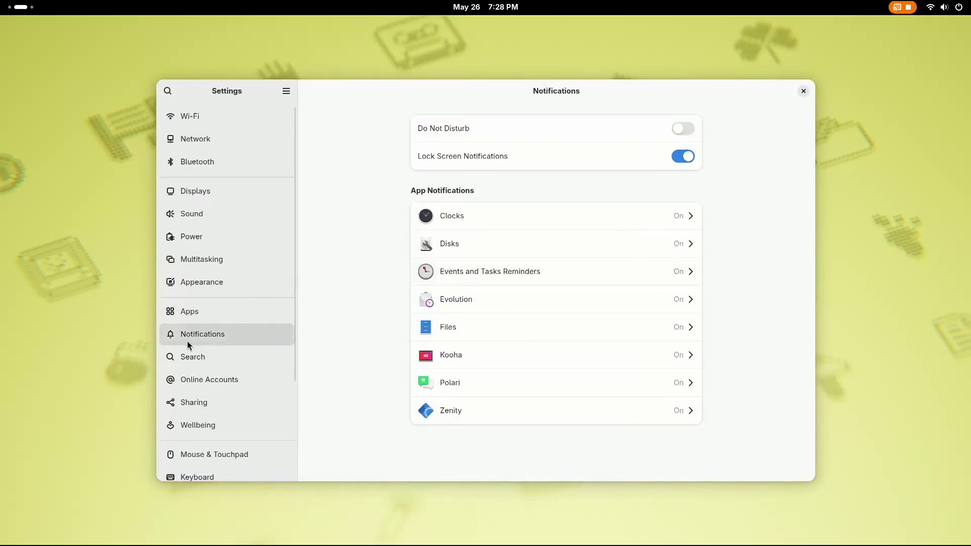
click(195, 357)
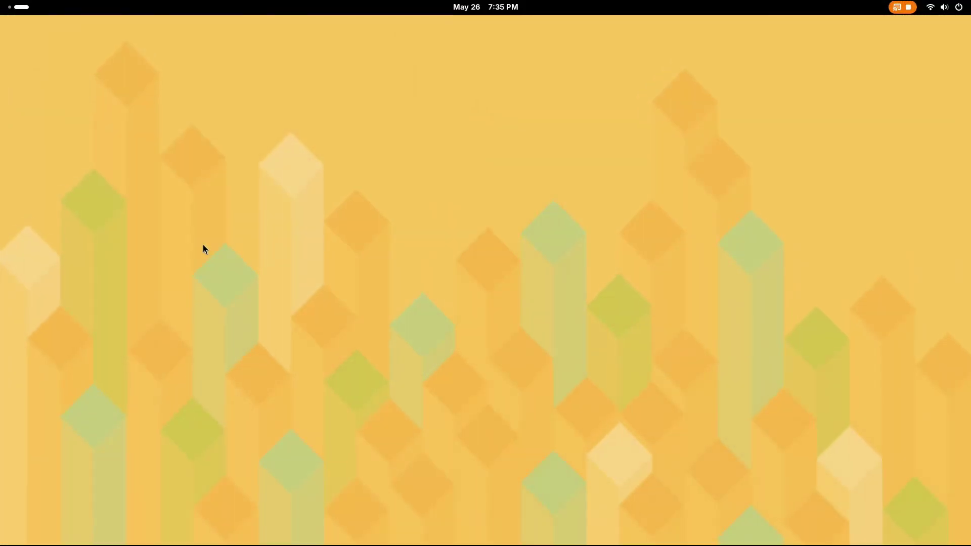
Search 'light' in Activities and launch Lights Off
key(super)
text(light)
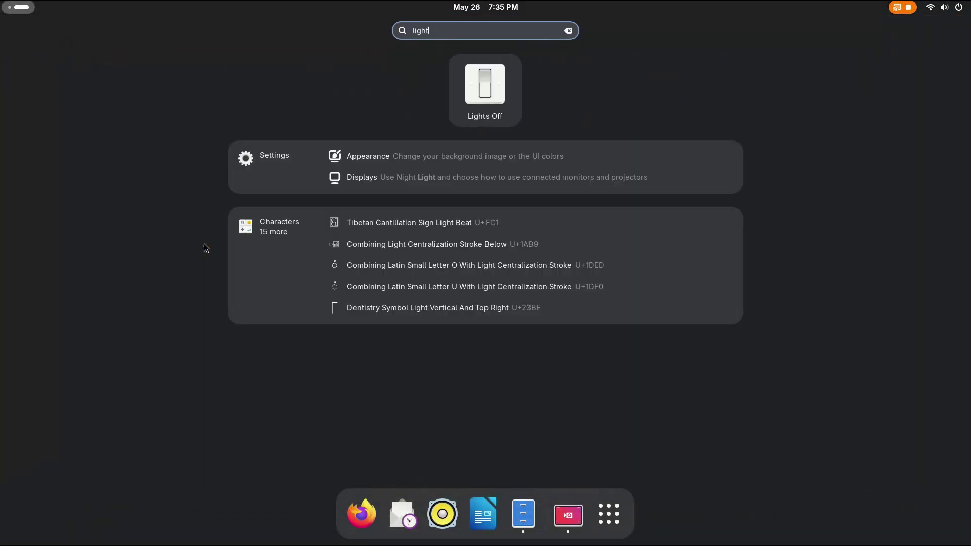
click(485, 87)
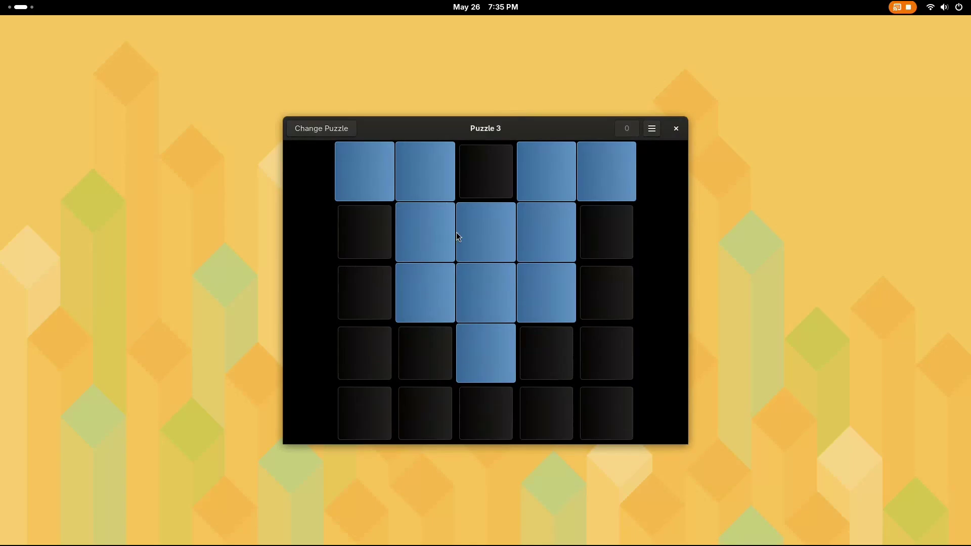
Play Puzzle 3 of Lights Off by toggling tiles for fourteen moves
click(490, 244)
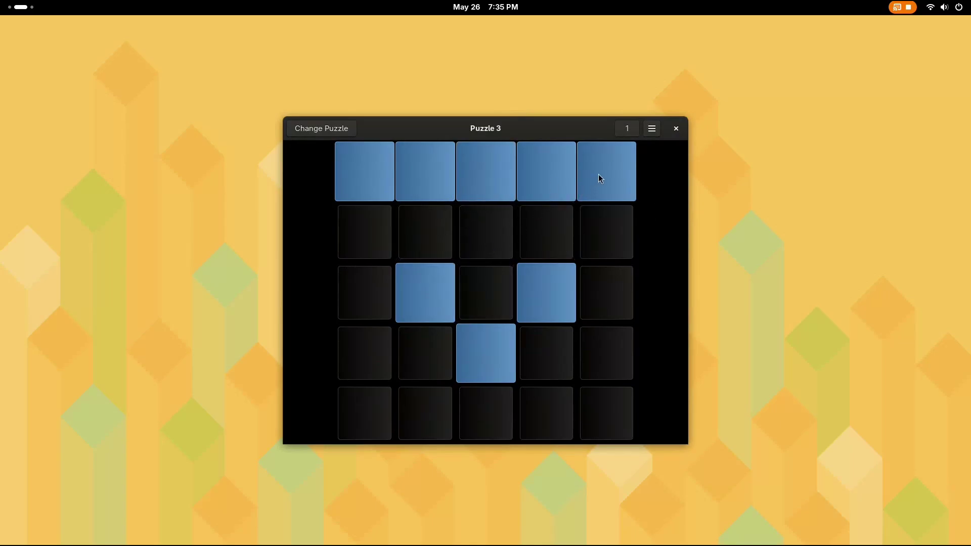
click(500, 280)
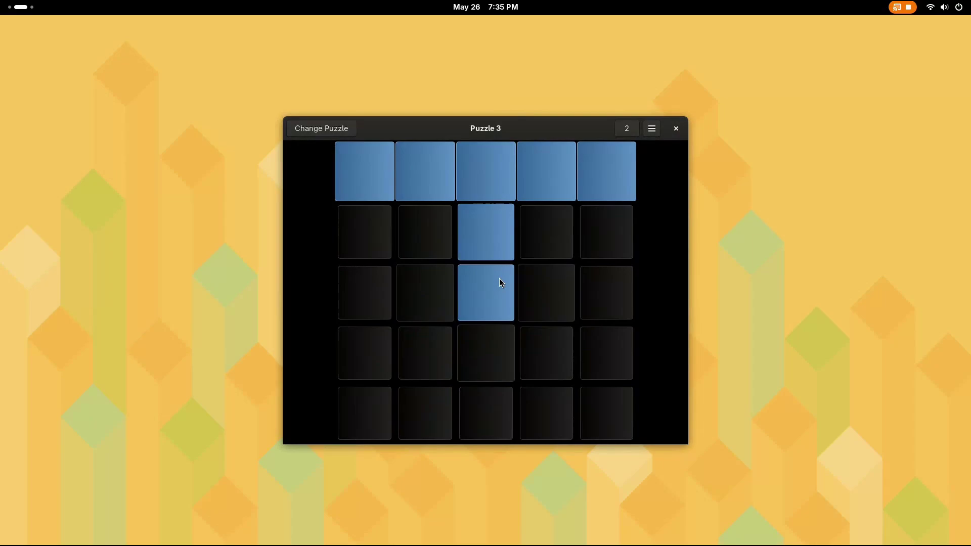
click(510, 190)
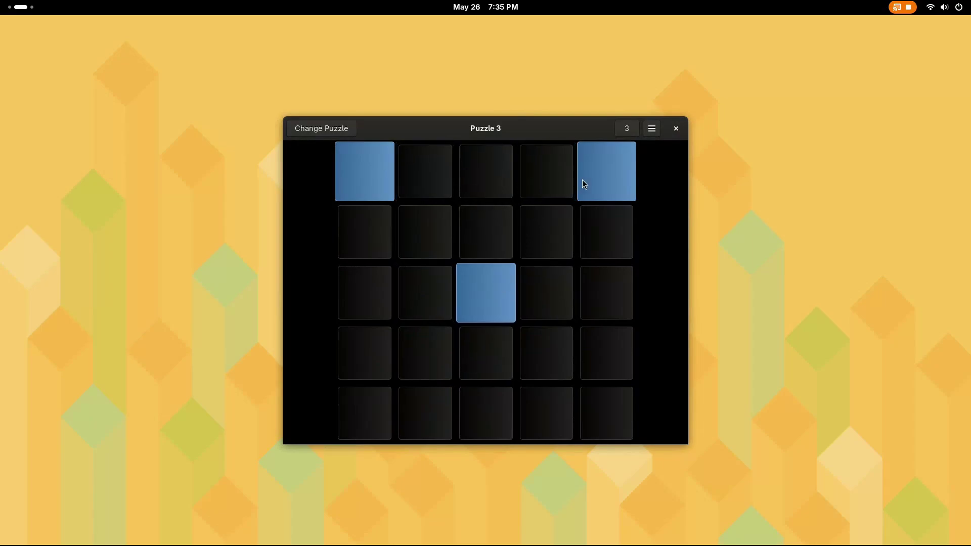
click(597, 178)
click(556, 231)
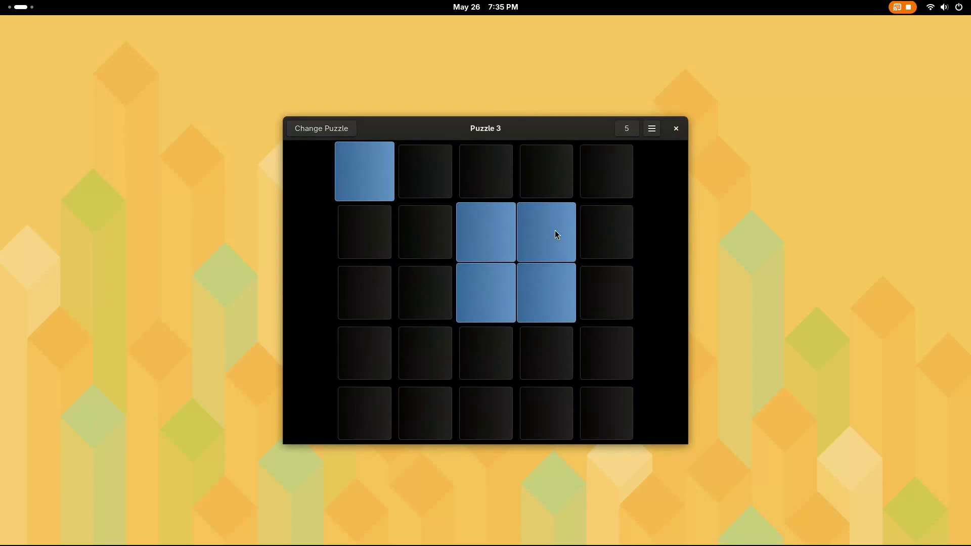
click(464, 242)
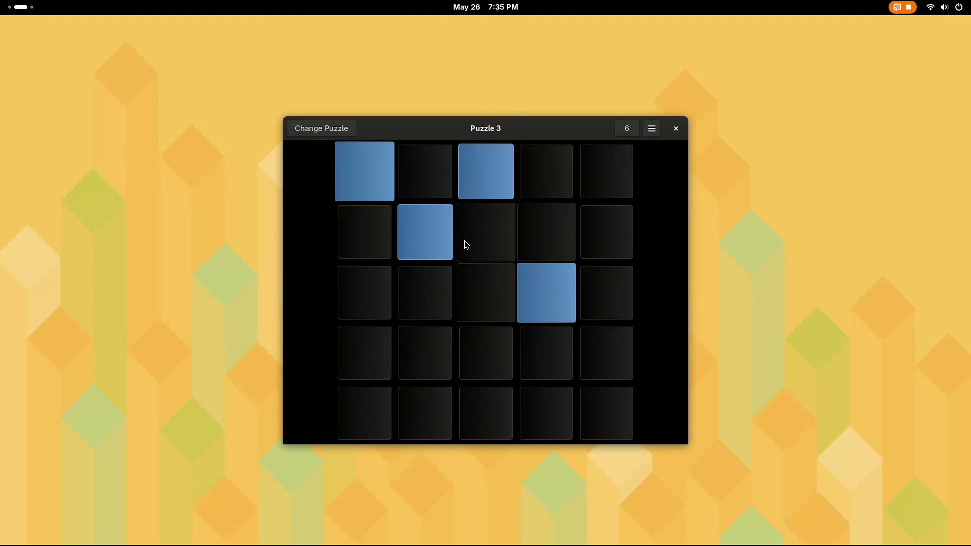
click(497, 285)
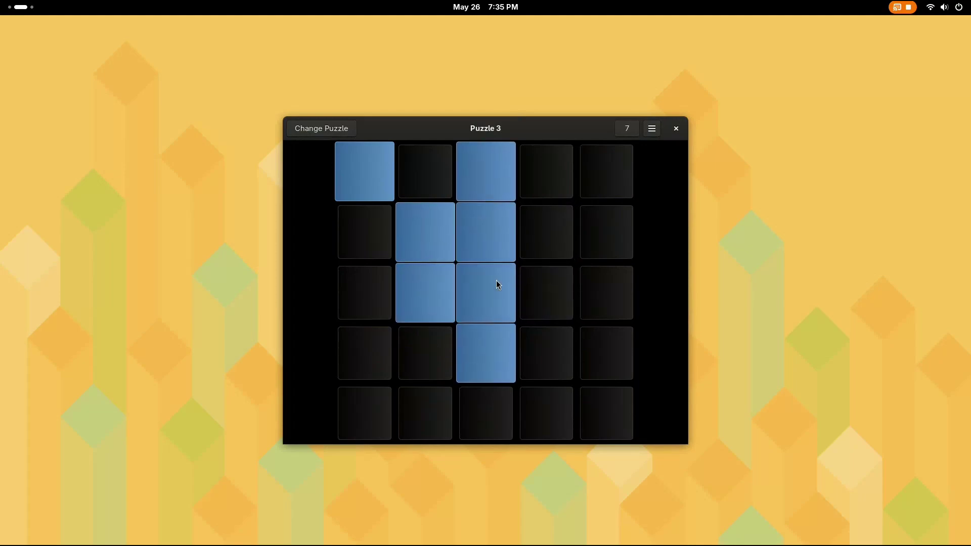
click(438, 280)
click(358, 363)
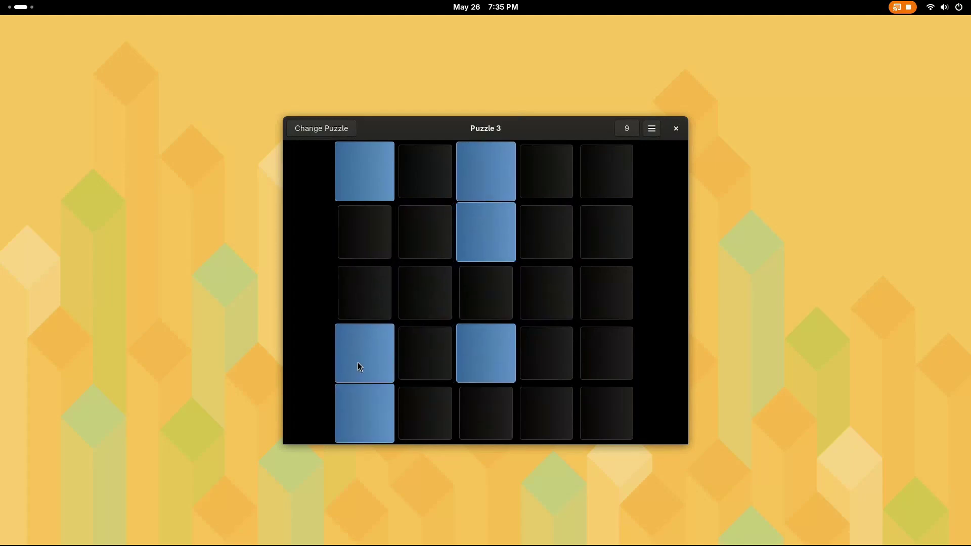
click(375, 216)
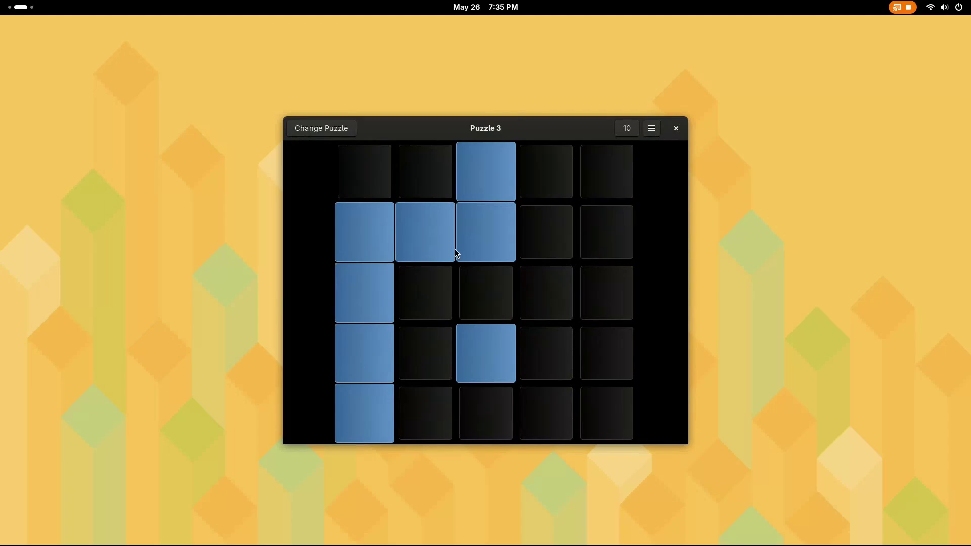
click(466, 279)
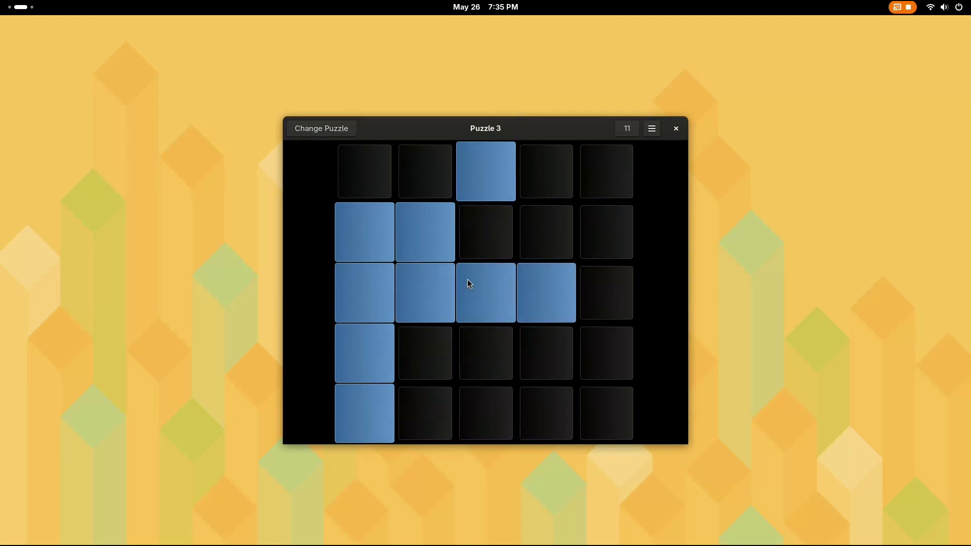
click(489, 235)
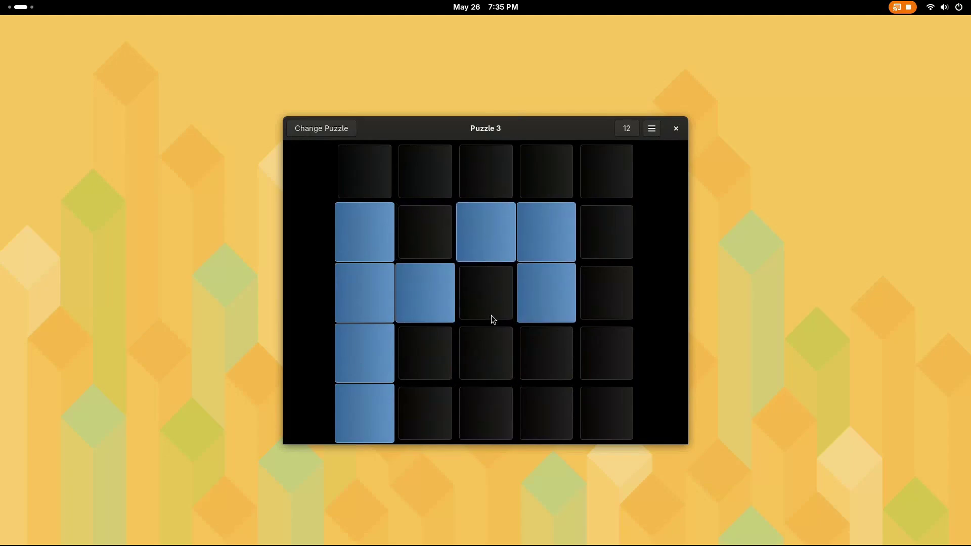
click(491, 293)
click(481, 241)
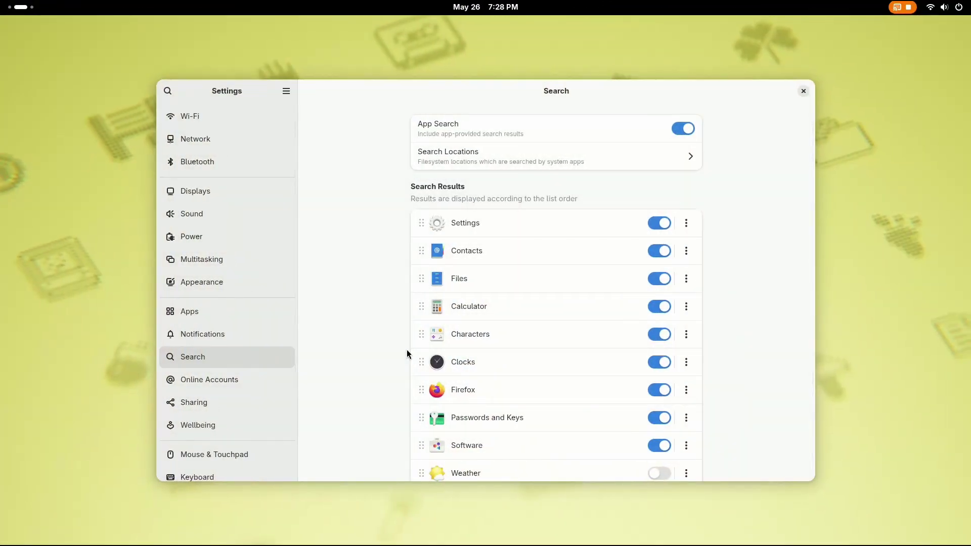
Back in GNOME Settings, view the Online Accounts page
scroll(407, 350, down, 1)
scroll(406, 350, up, 1)
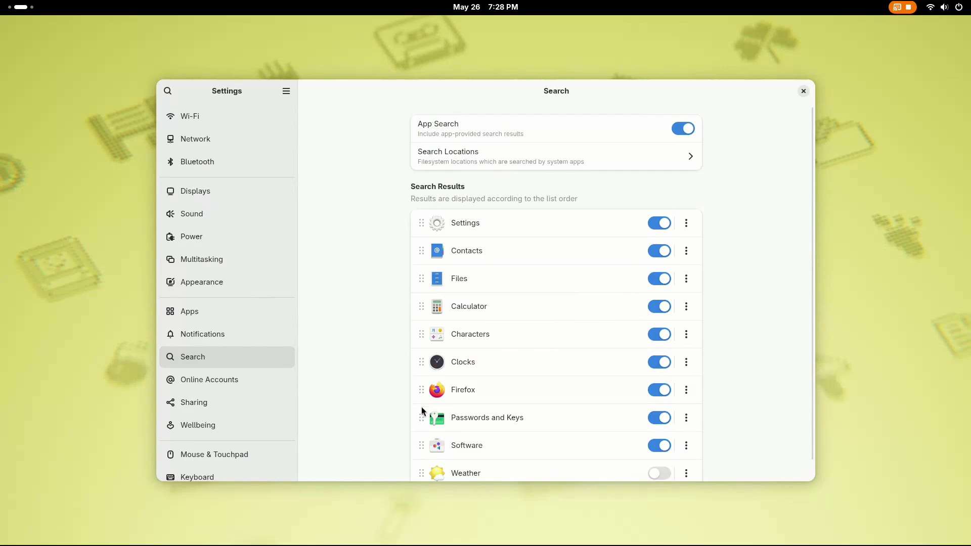
click(239, 379)
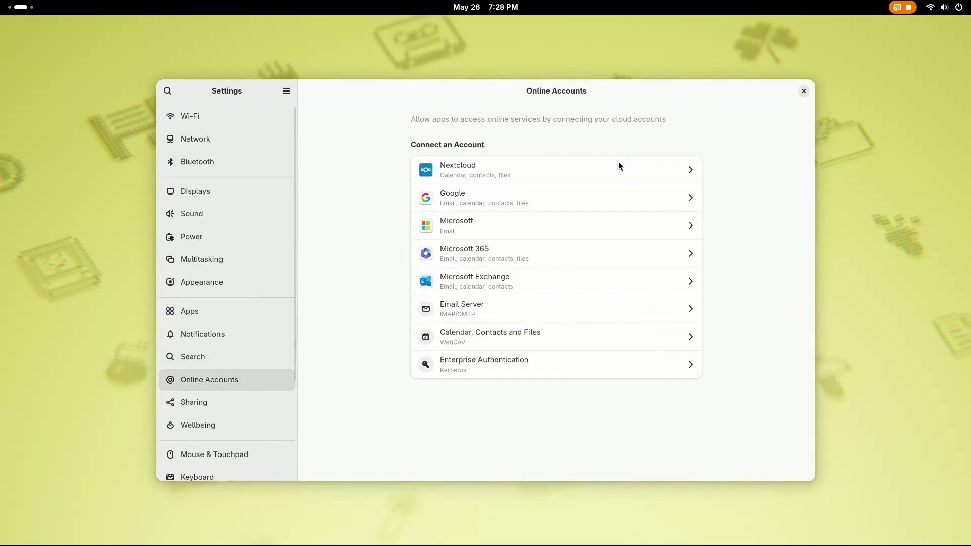
Open and dismiss the WebDAV and Email Server account forms, then view Sharing's File Sharing options
click(506, 337)
key(Tab)
key(Tab)
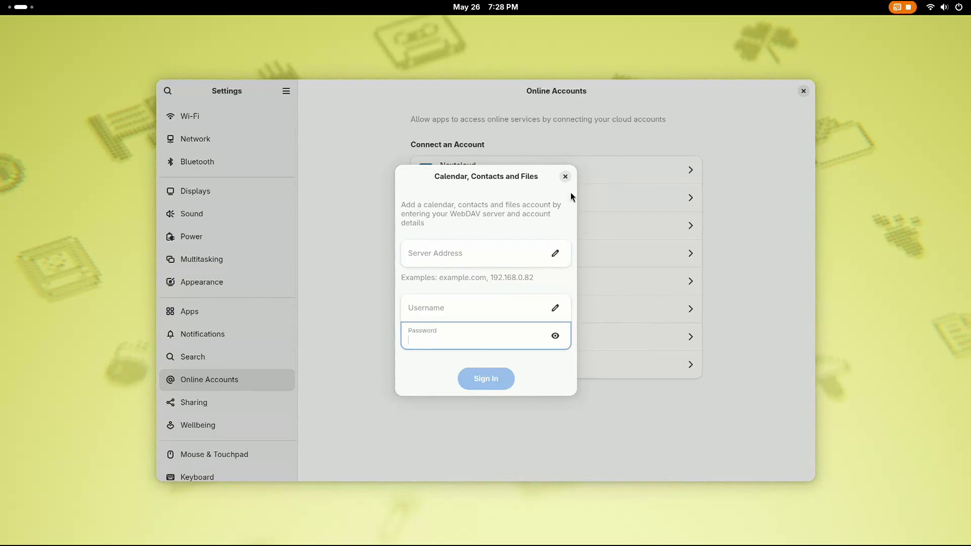
click(566, 175)
click(571, 299)
click(594, 140)
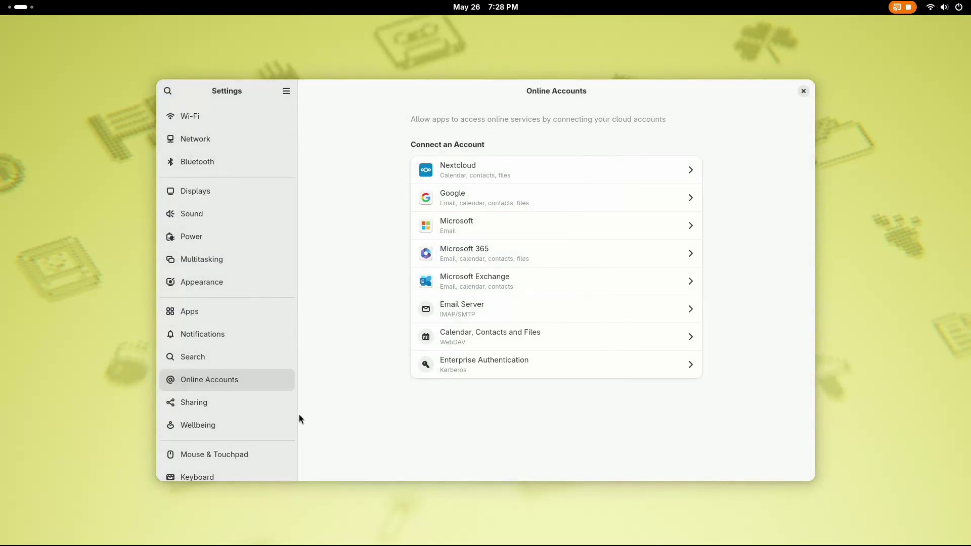
click(240, 403)
click(548, 178)
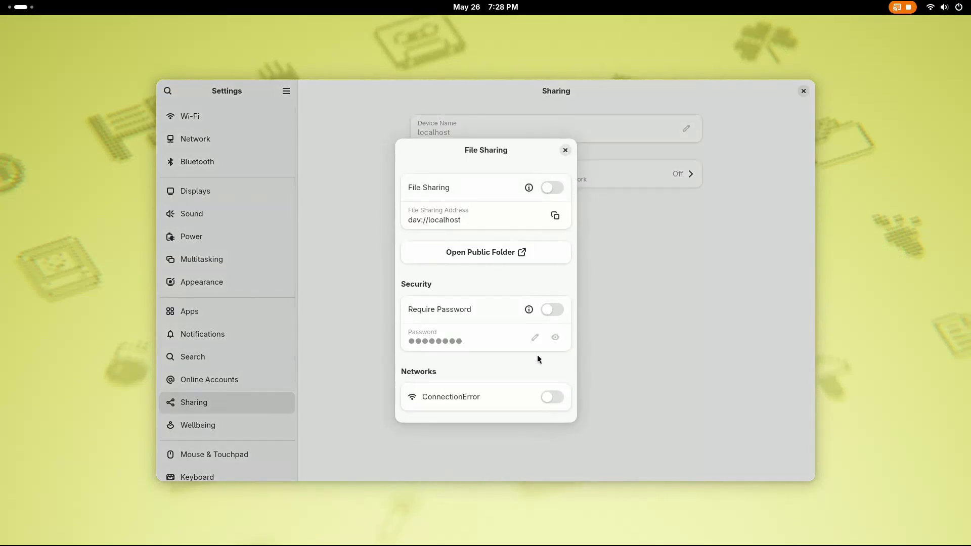
On Wellbeing, set the daily screen time limit to 01:01, then switch the limit off
click(565, 150)
click(247, 424)
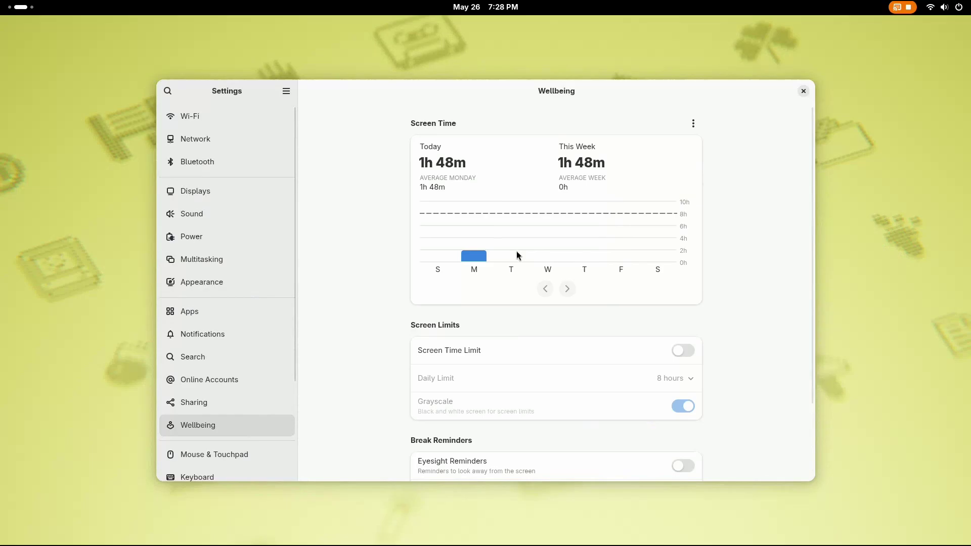
scroll(642, 230, down, 3)
scroll(642, 229, up, 3)
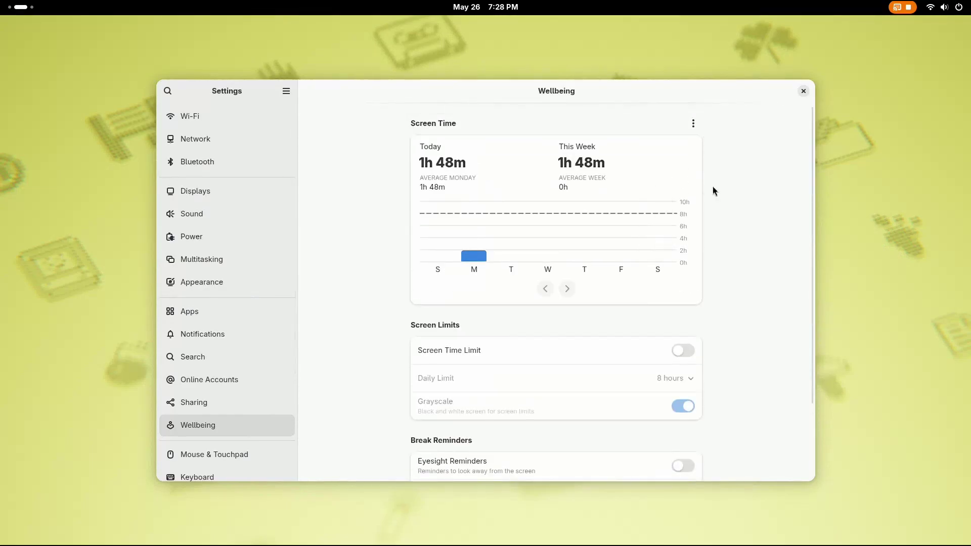
click(683, 350)
click(686, 378)
key(Tab)
text(1)
key(Tab)
text(1)
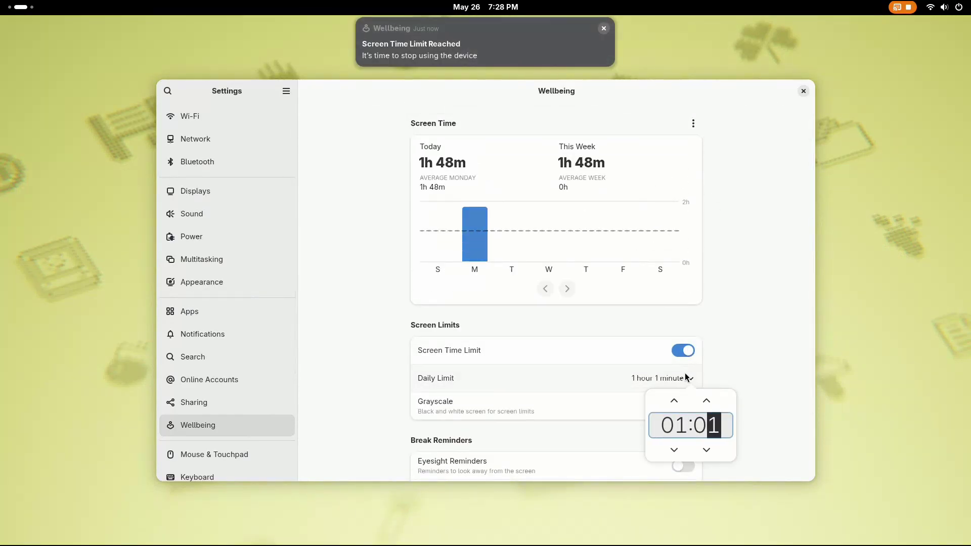
click(682, 409)
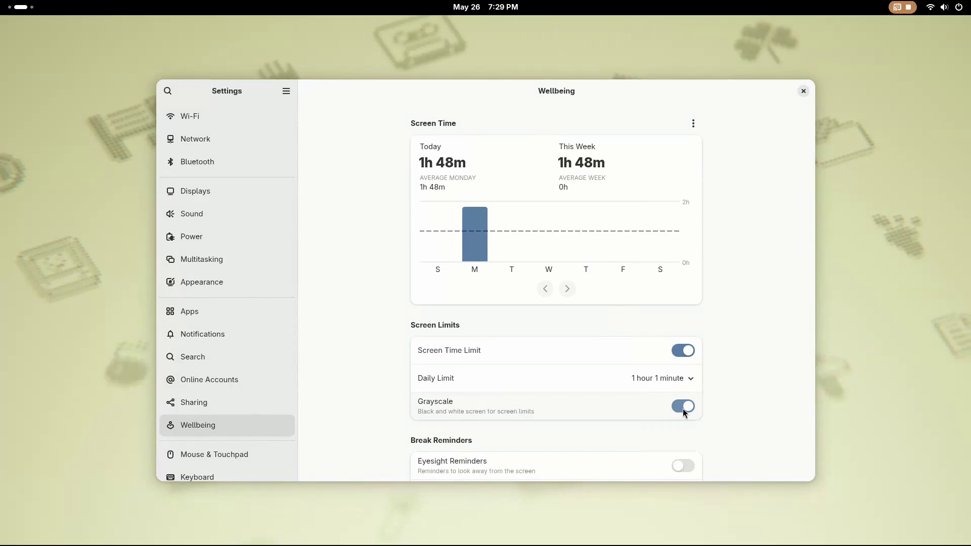
click(683, 350)
Turn on eyesight and movement reminders, leaving the break schedule unchanged
scroll(571, 384, down, 2)
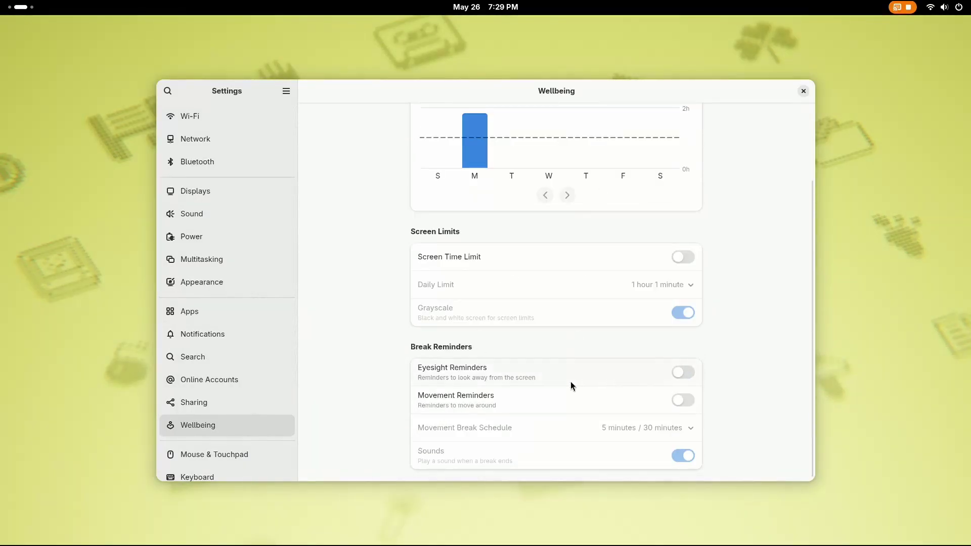
click(683, 372)
click(683, 400)
click(690, 428)
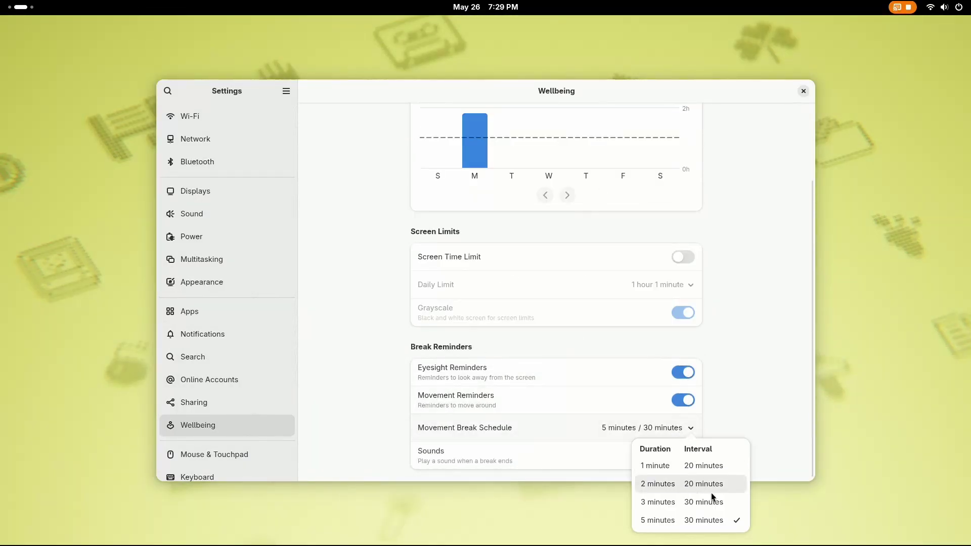
click(713, 520)
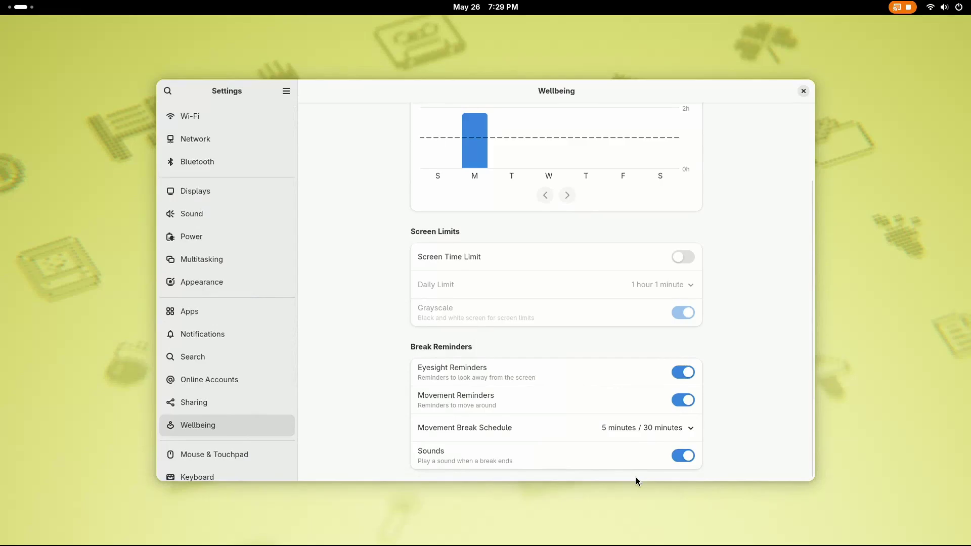
click(217, 455)
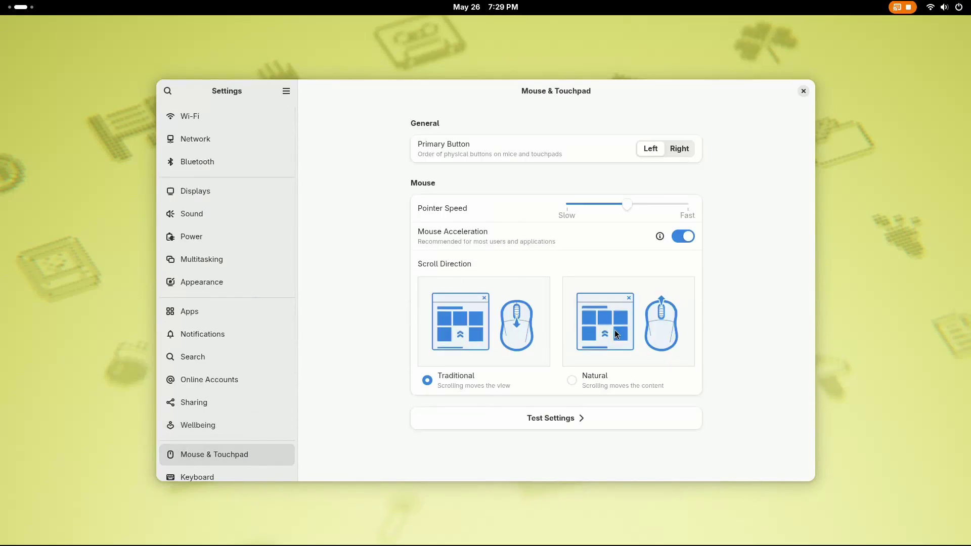
Read the mouse acceleration explanation on Mouse & Touchpad, then view Keyboard settings
click(659, 236)
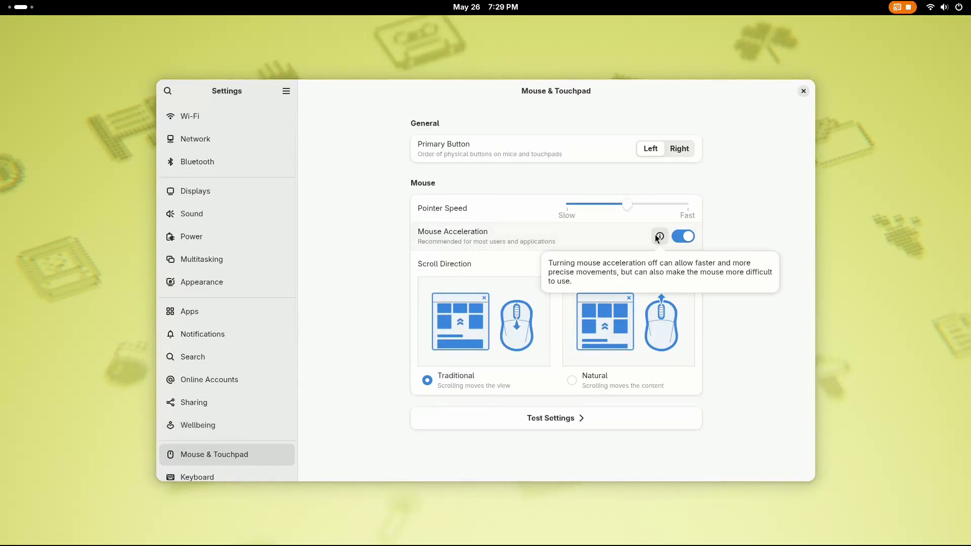
click(754, 386)
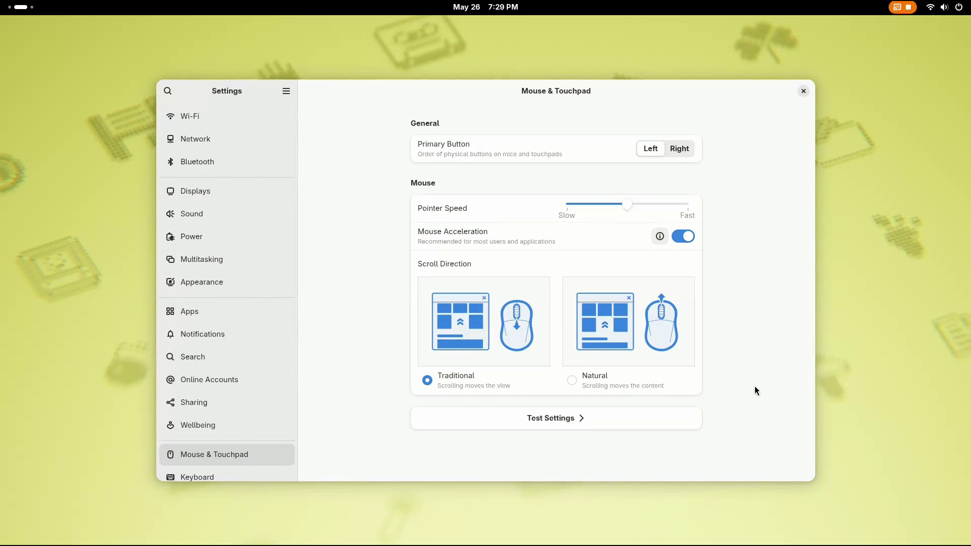
scroll(197, 379, down, 5)
click(221, 349)
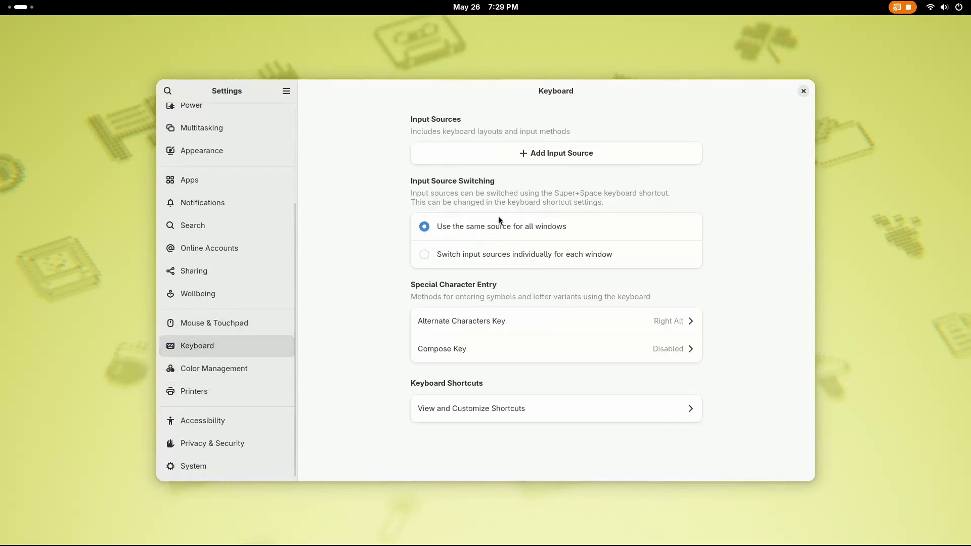
Show the C24F390 Monitor's color profile in Color Management, then check Printers
click(208, 369)
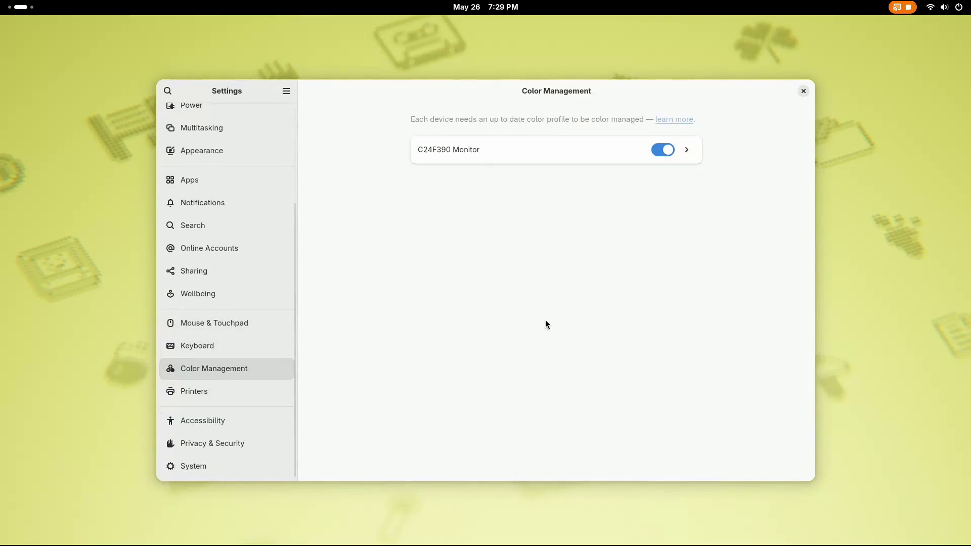
click(686, 150)
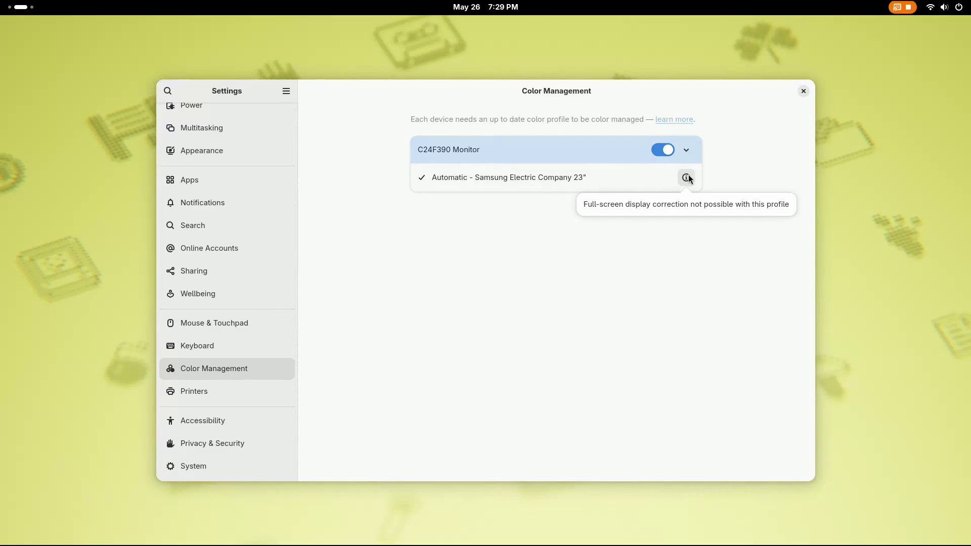
click(266, 390)
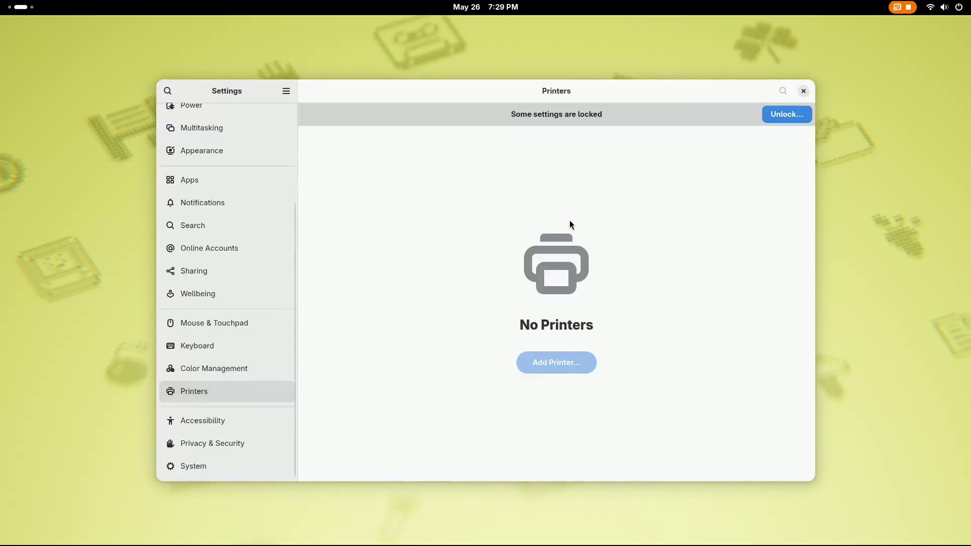
Browse the Seeing, Hearing and Typing accessibility pages in GNOME Settings
click(207, 422)
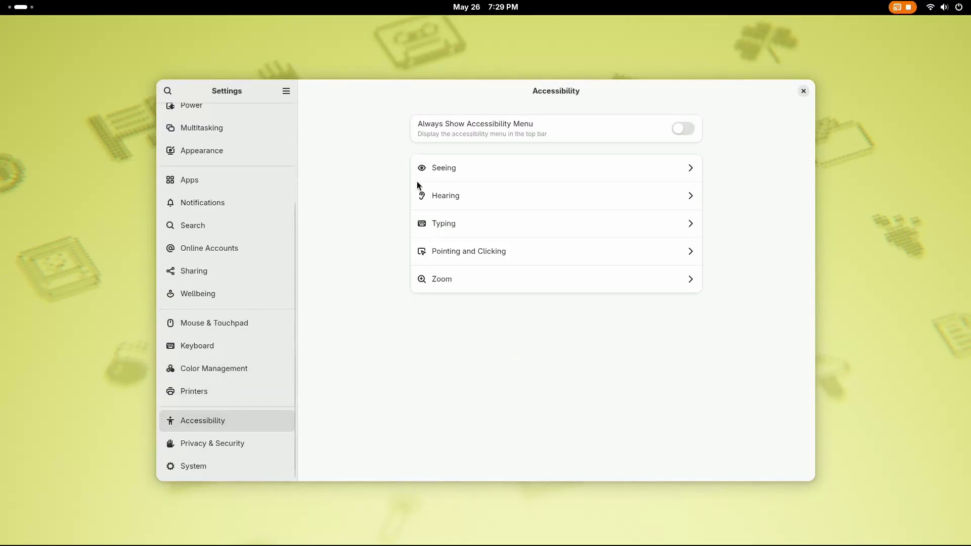
click(438, 167)
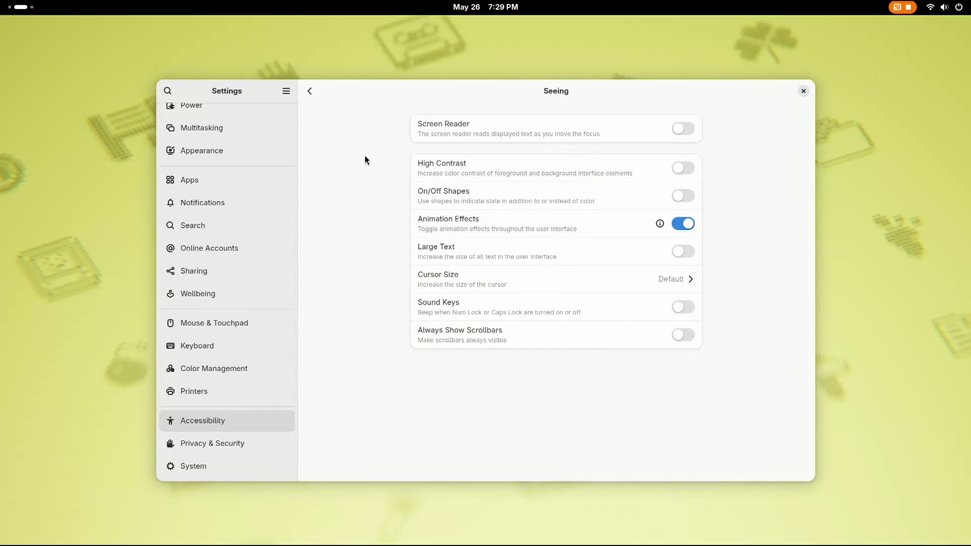
click(310, 91)
click(465, 196)
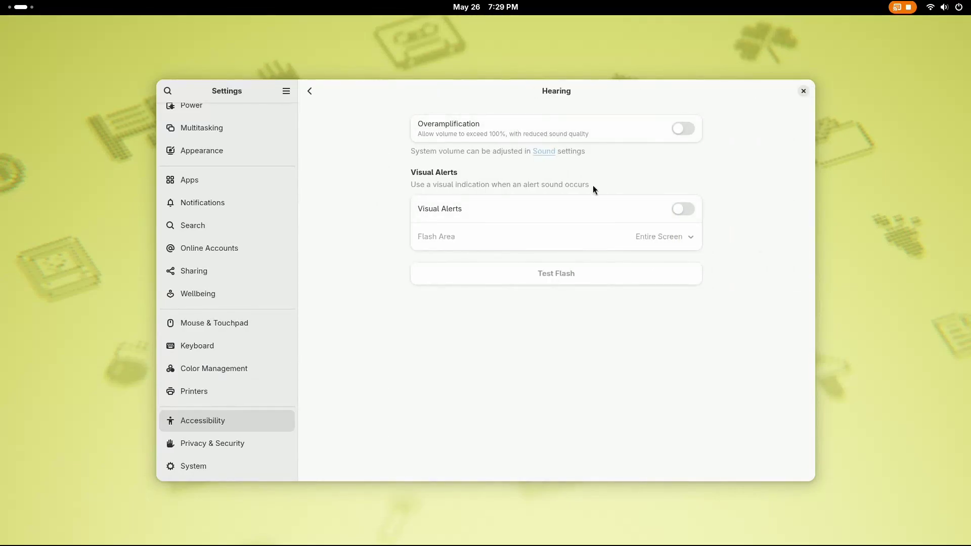
click(311, 96)
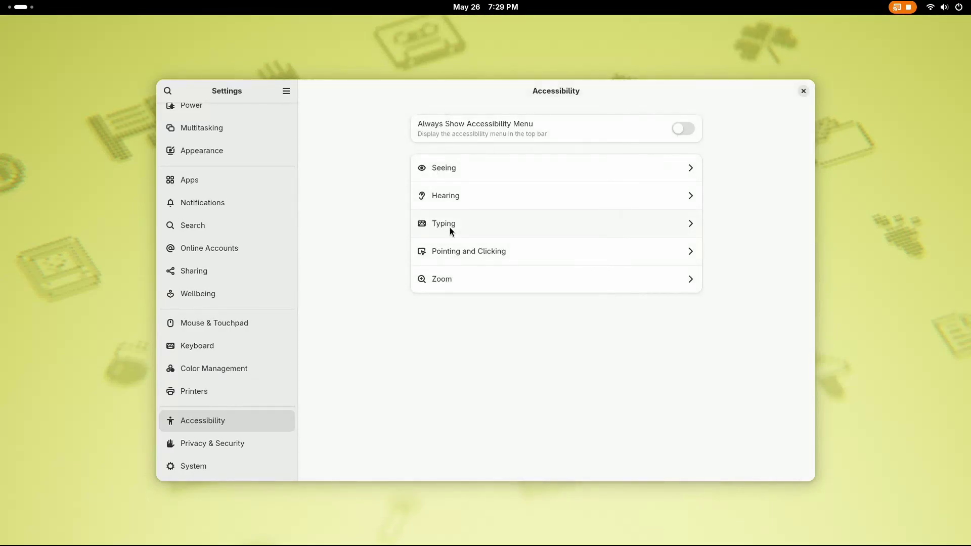
click(450, 227)
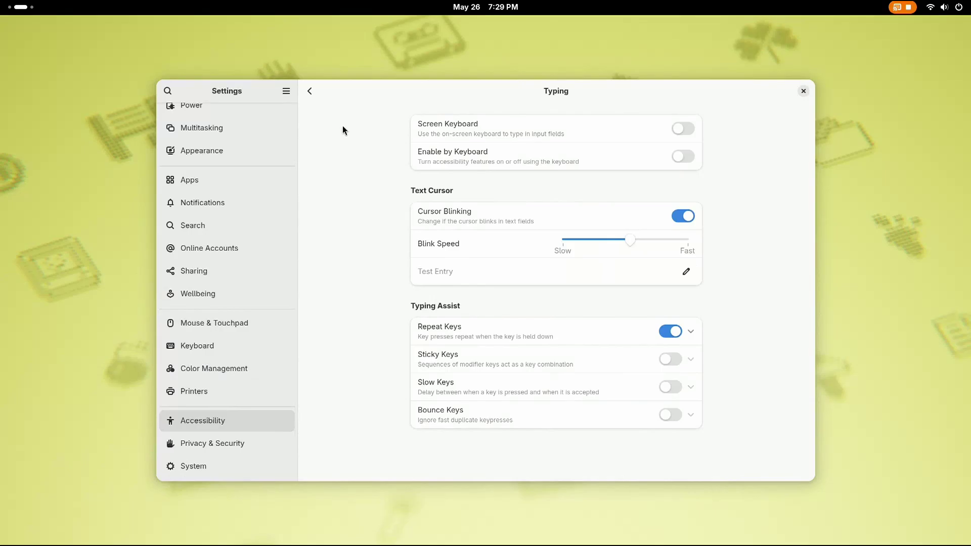
click(313, 92)
View Pointing & Clicking, then scroll through the Zoom magnifier, crosshair and color filter options
click(503, 252)
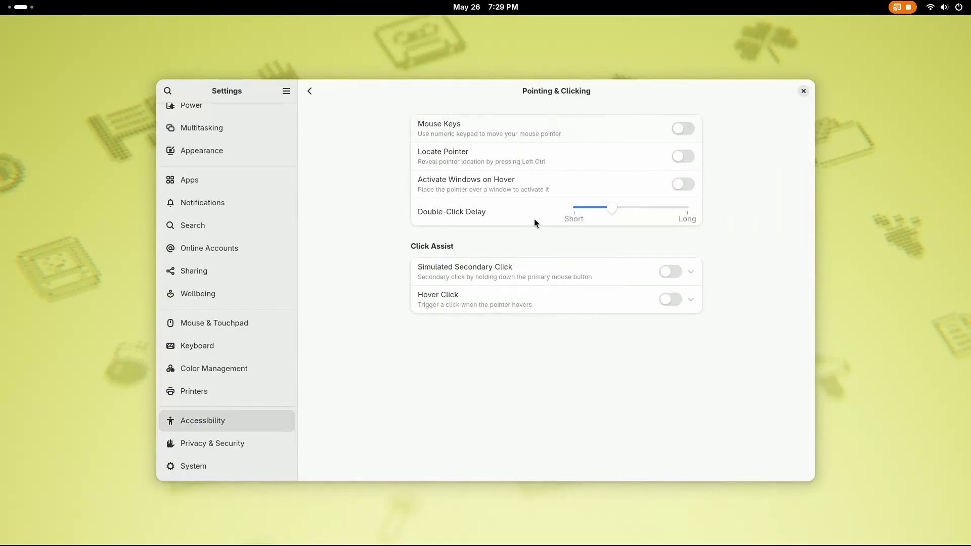
click(308, 91)
click(529, 278)
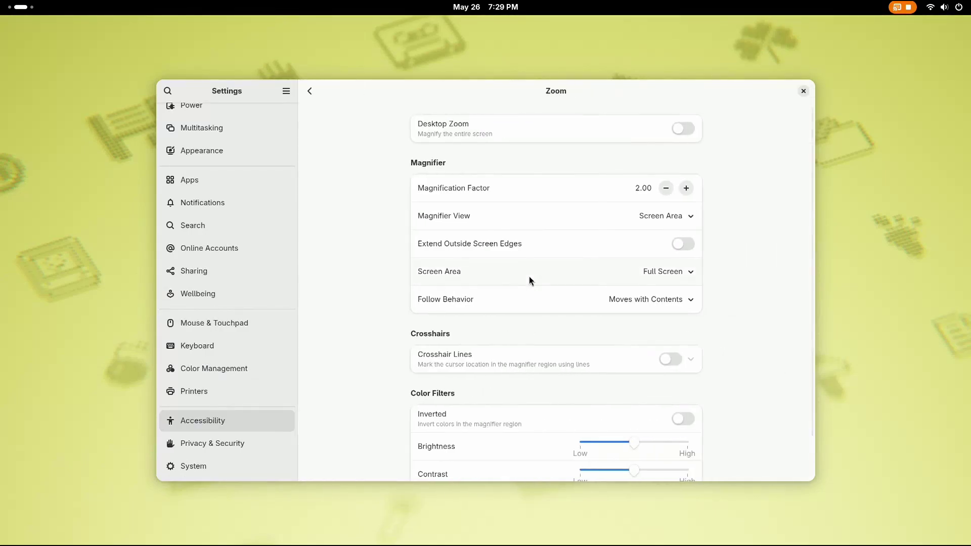
scroll(712, 261, down, 2)
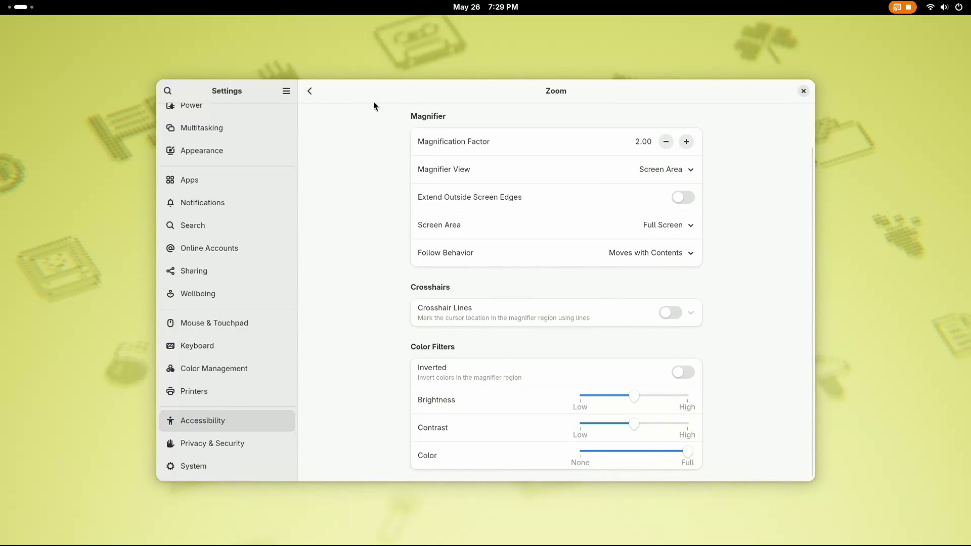
click(309, 91)
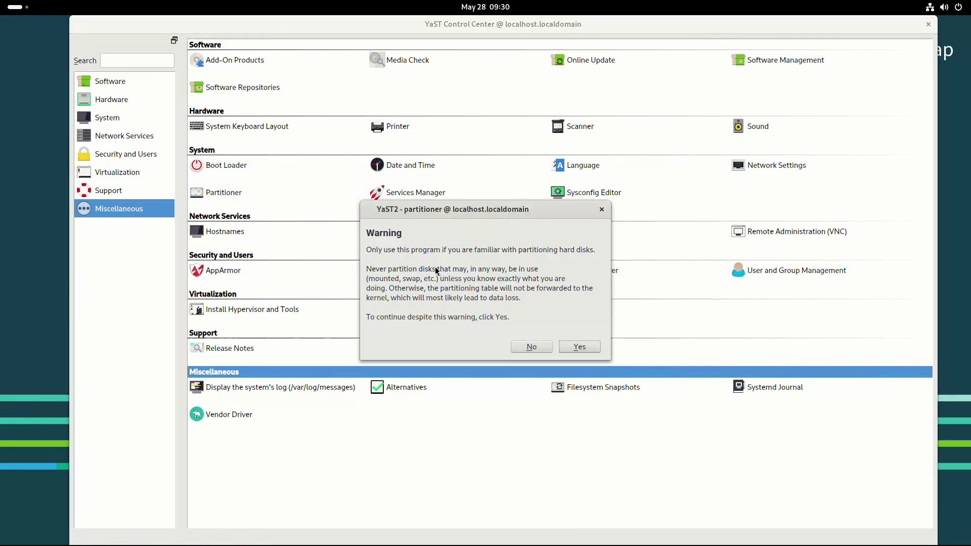
Accept the Partitioner's data-loss warning and inspect two Btrfs subvolumes on vda2
click(580, 348)
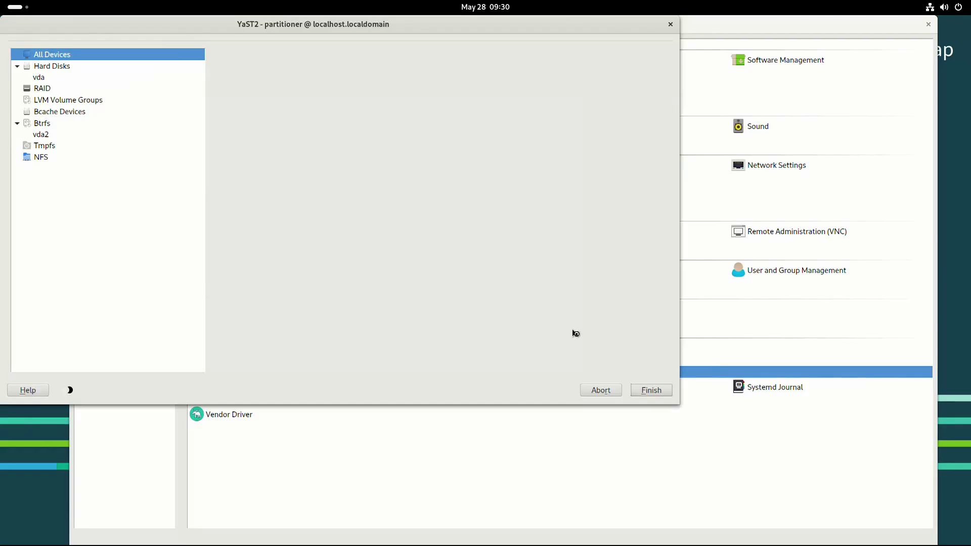
click(257, 108)
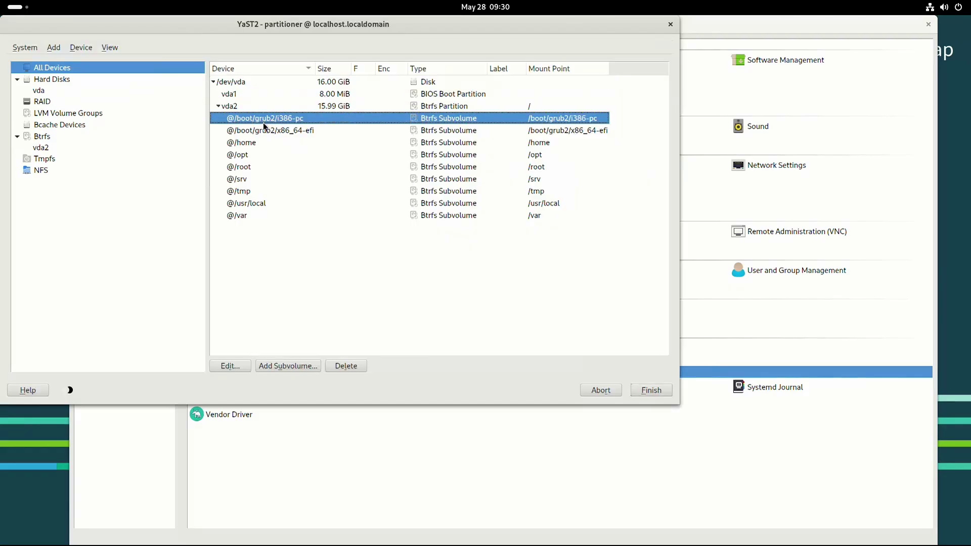
click(260, 130)
Browse the RAID, Bcache and vda2 Btrfs views, then finish the Partitioner for Services Manager
click(76, 102)
click(81, 124)
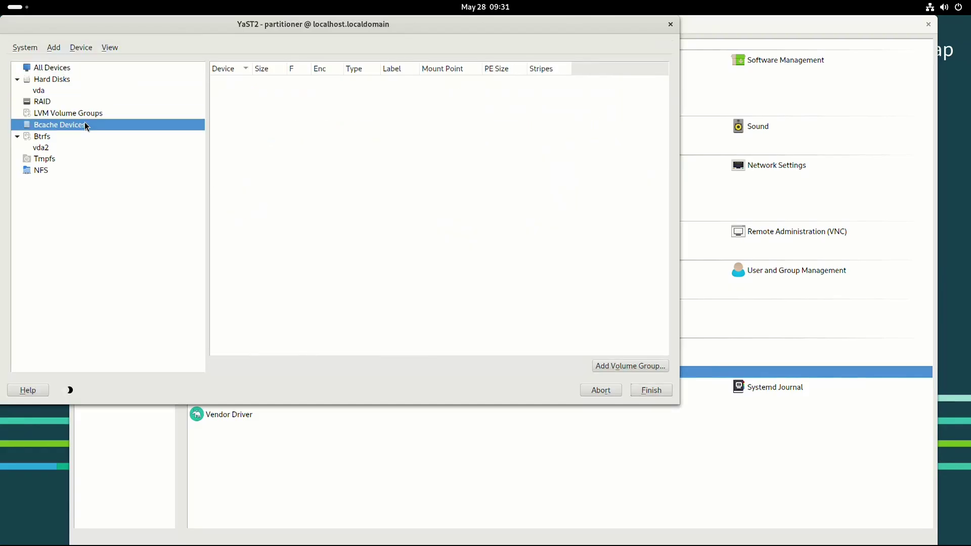
click(81, 135)
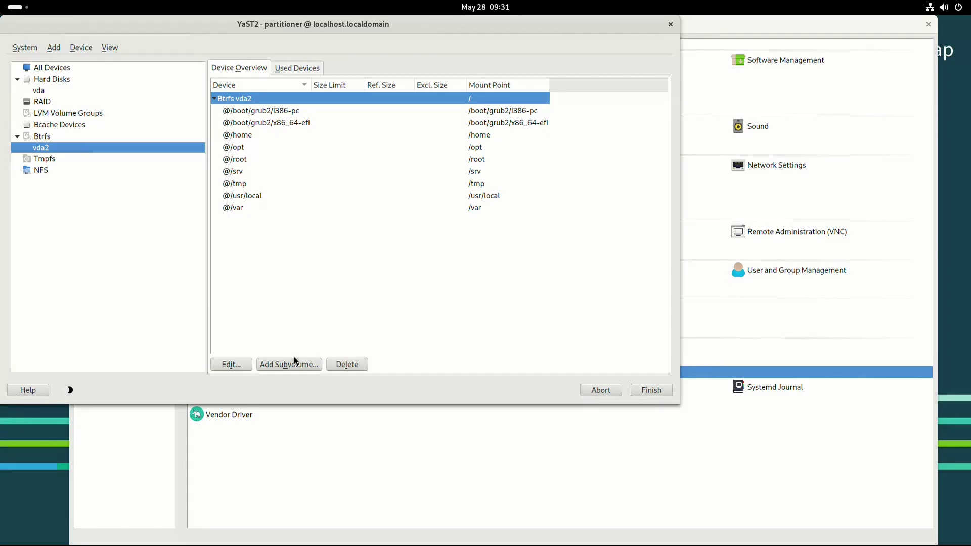
click(428, 195)
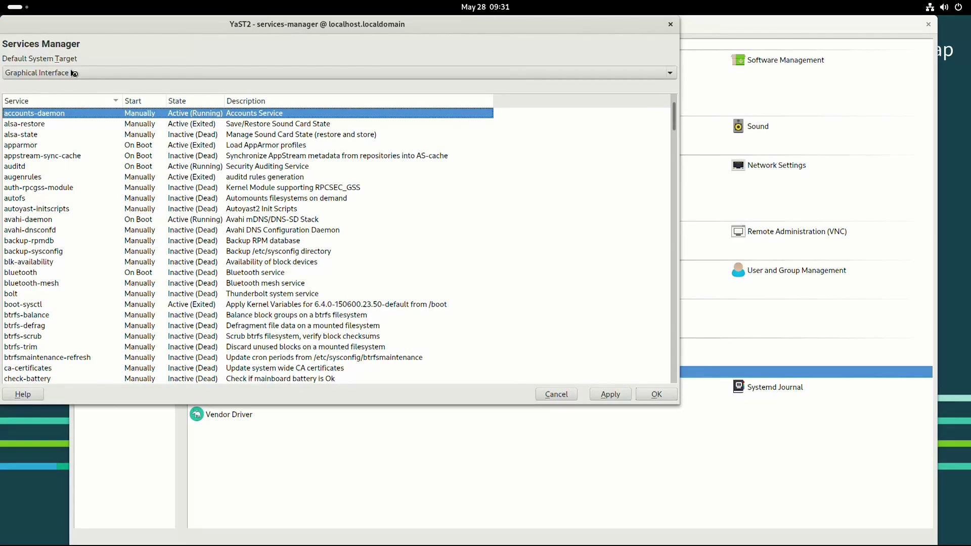
Check the Default System Target list, keep Graphical Interface, and close Services Manager without saving
click(72, 74)
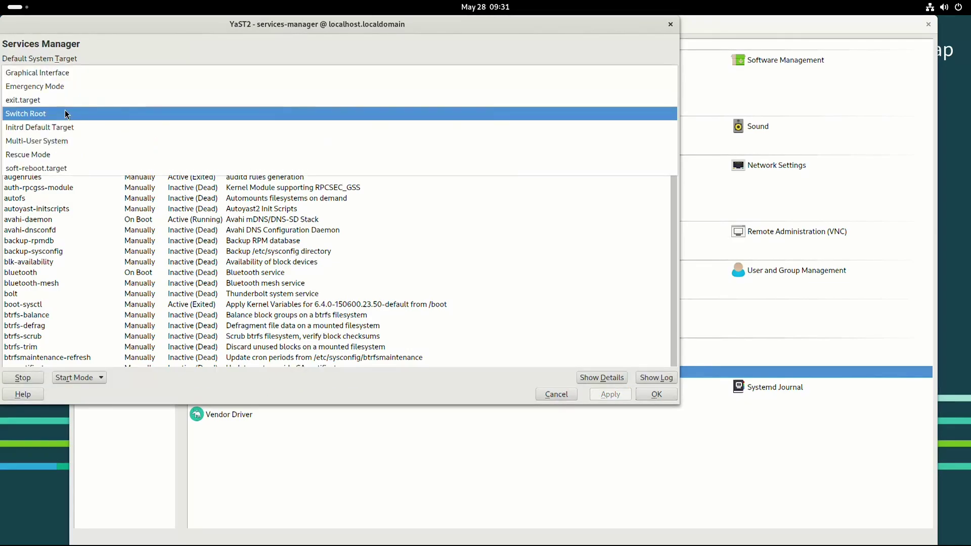
click(61, 179)
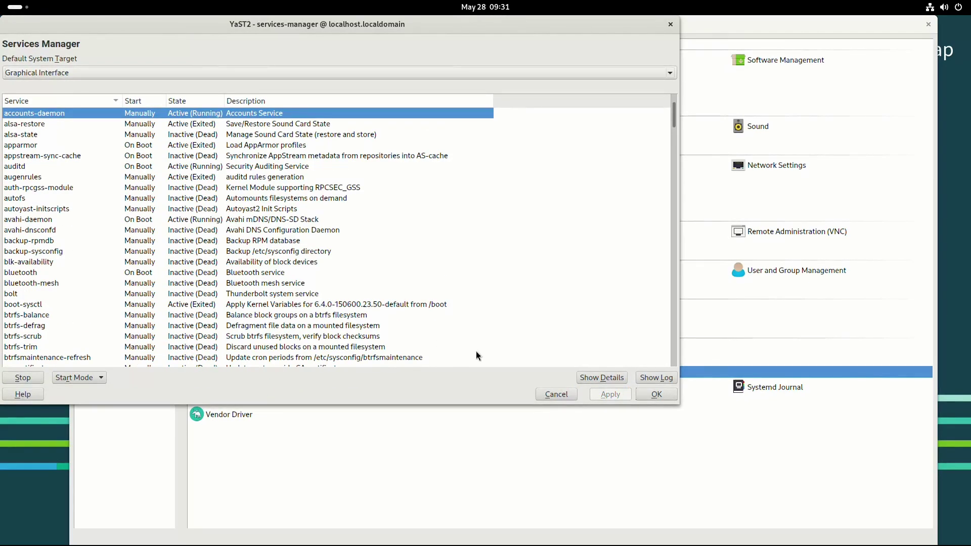
click(670, 24)
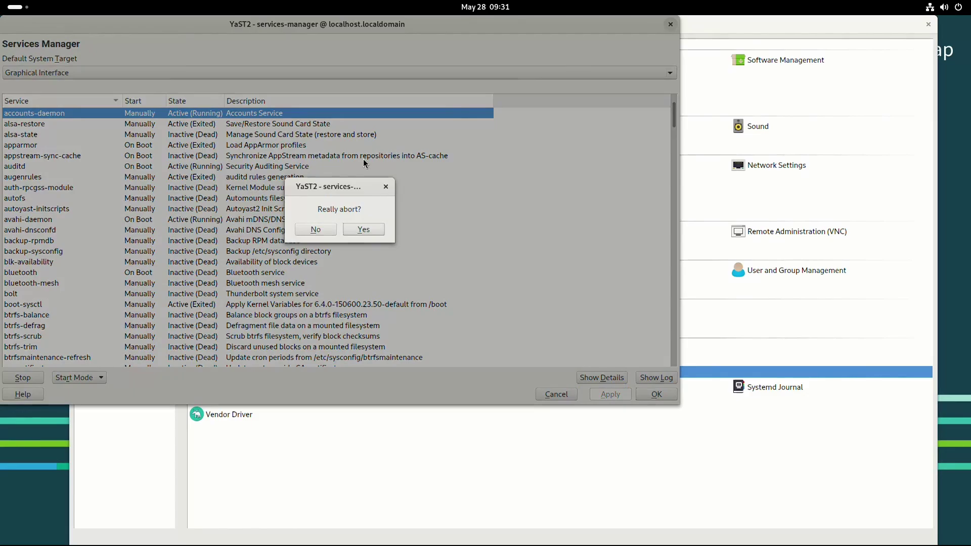
click(377, 229)
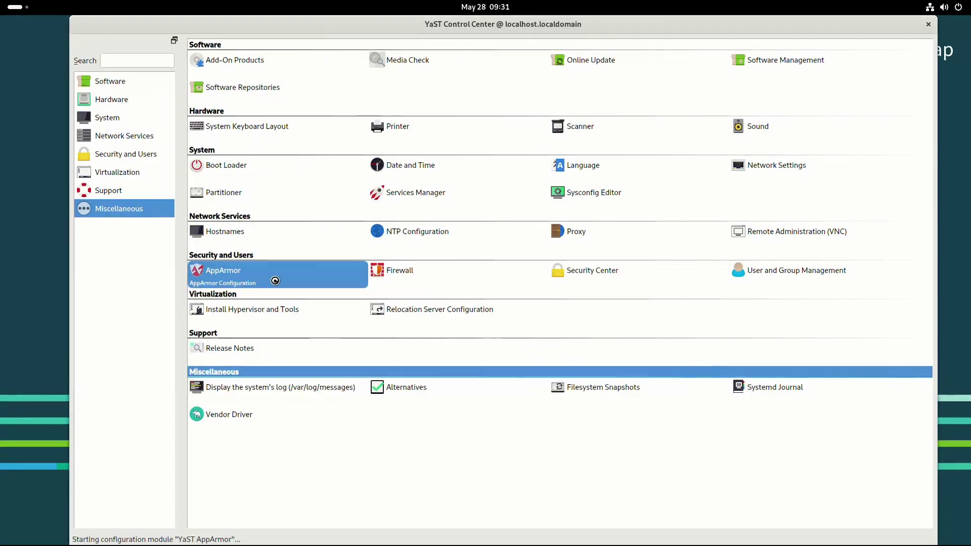
Launch AppArmor Settings, view the active profiles in enforce mode, and close it
click(88, 119)
click(90, 129)
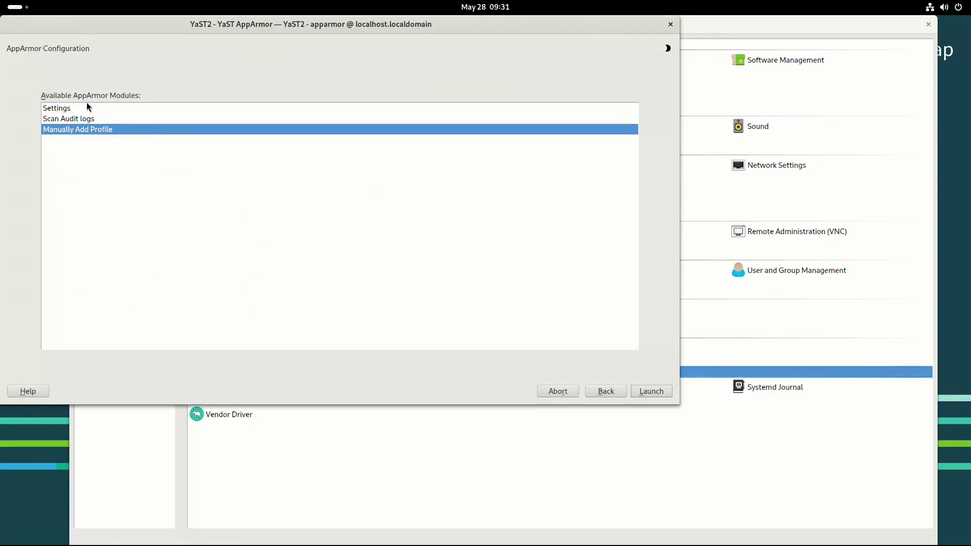
click(104, 108)
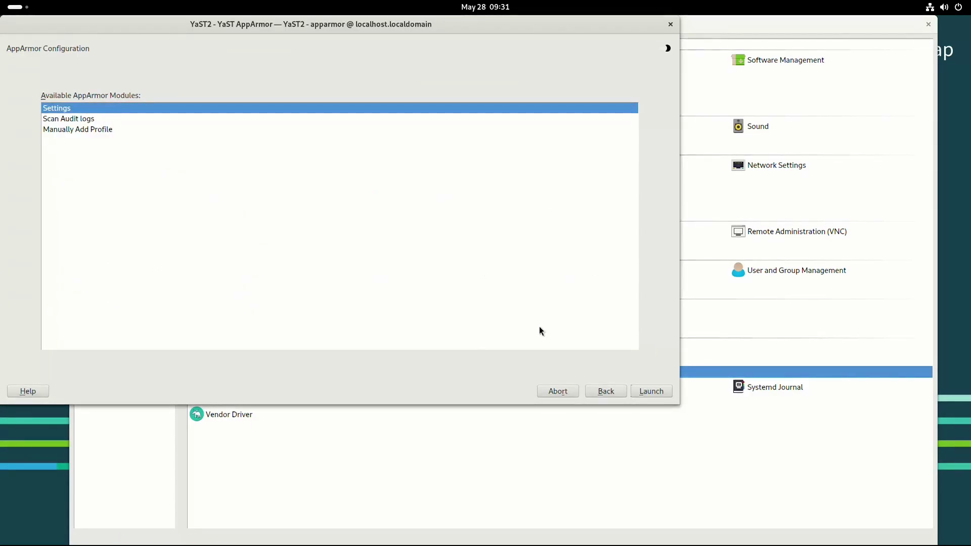
click(660, 399)
click(385, 232)
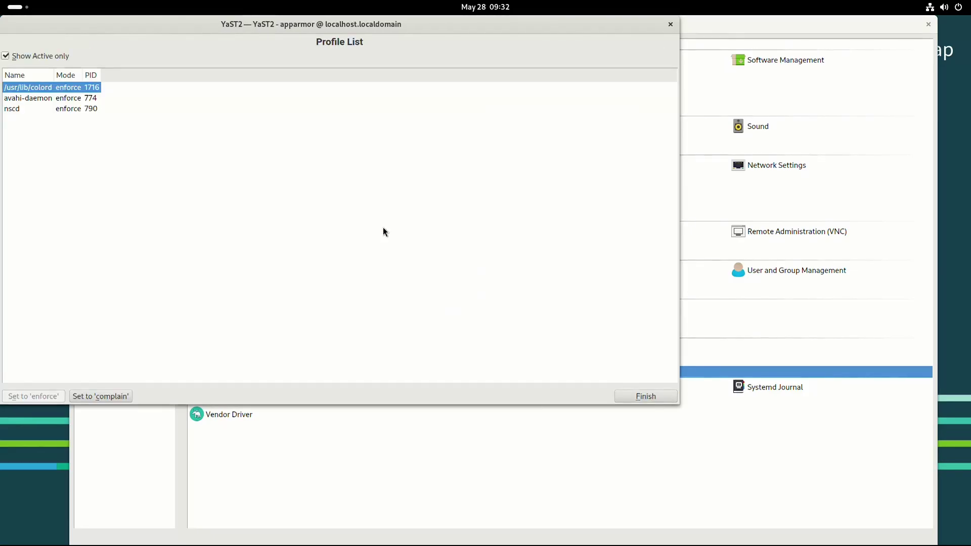
click(666, 24)
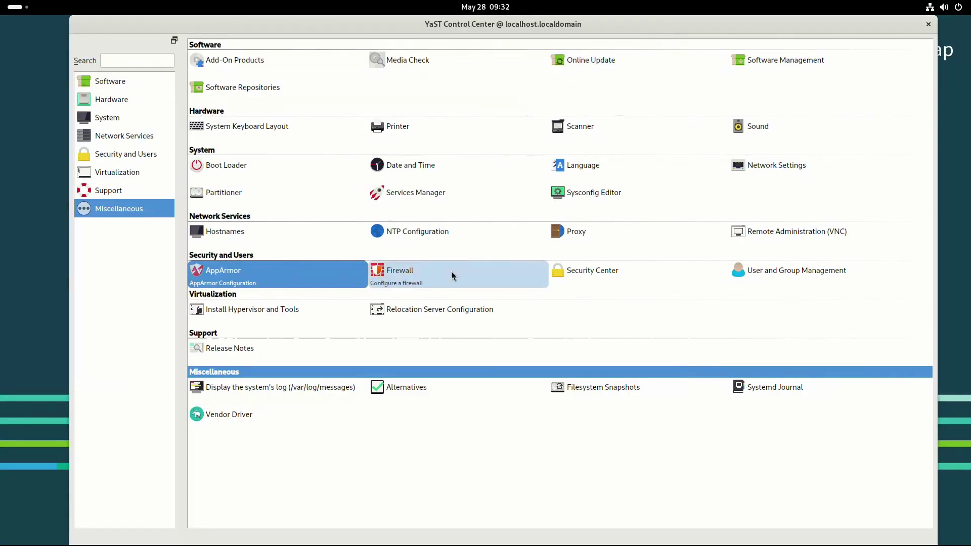
Browse the Firewall interfaces, zones and docker zone, checking each zone's allowed services
click(401, 279)
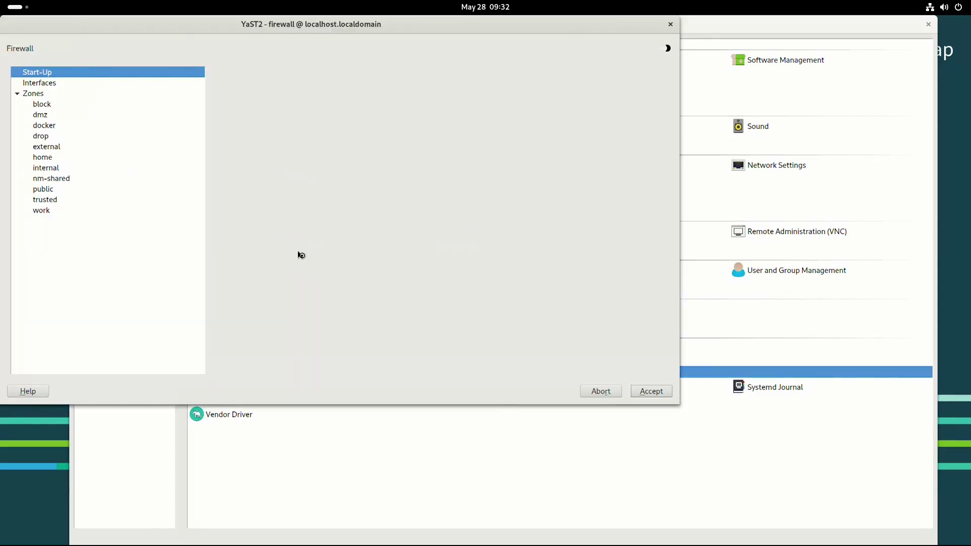
click(56, 85)
click(59, 105)
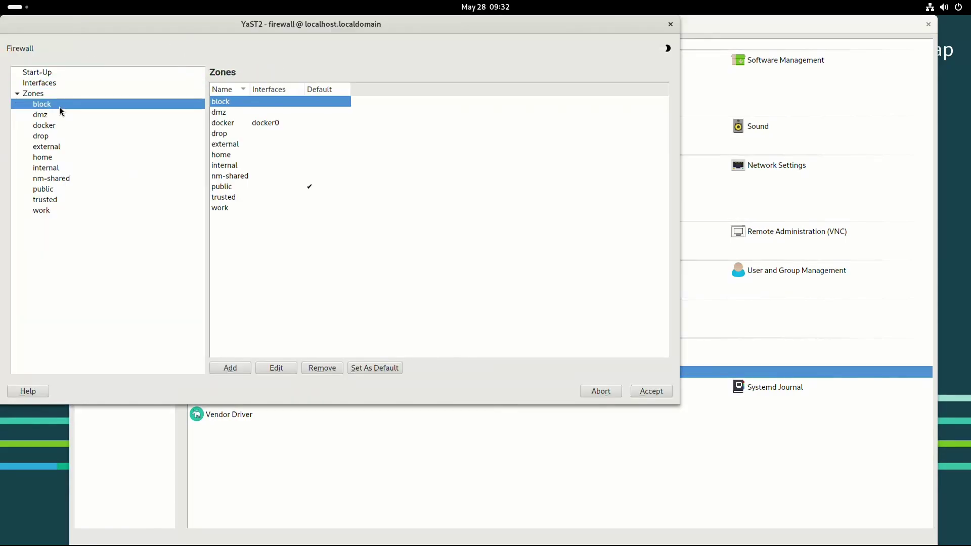
click(60, 125)
click(62, 145)
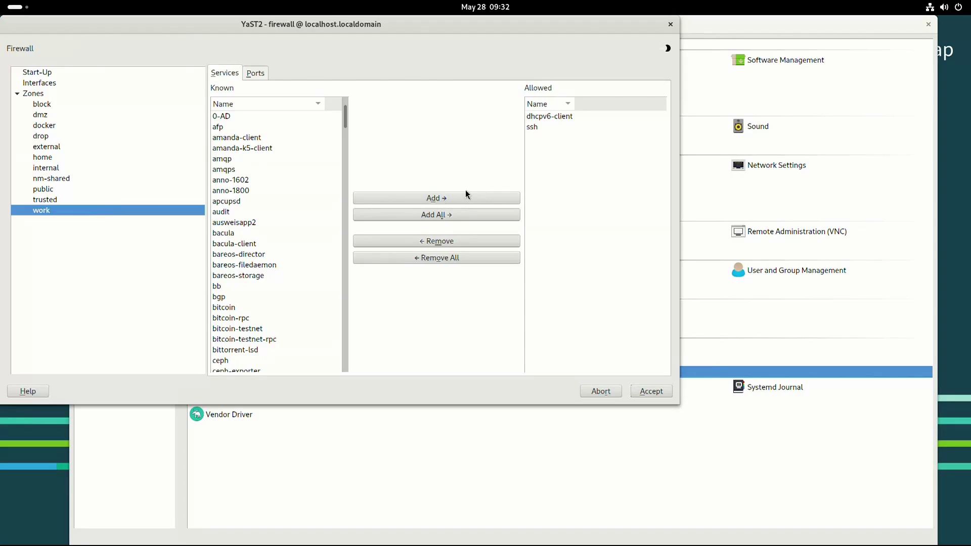
Close the Firewall module discarding changes and start Security Center
click(672, 27)
click(373, 234)
click(605, 278)
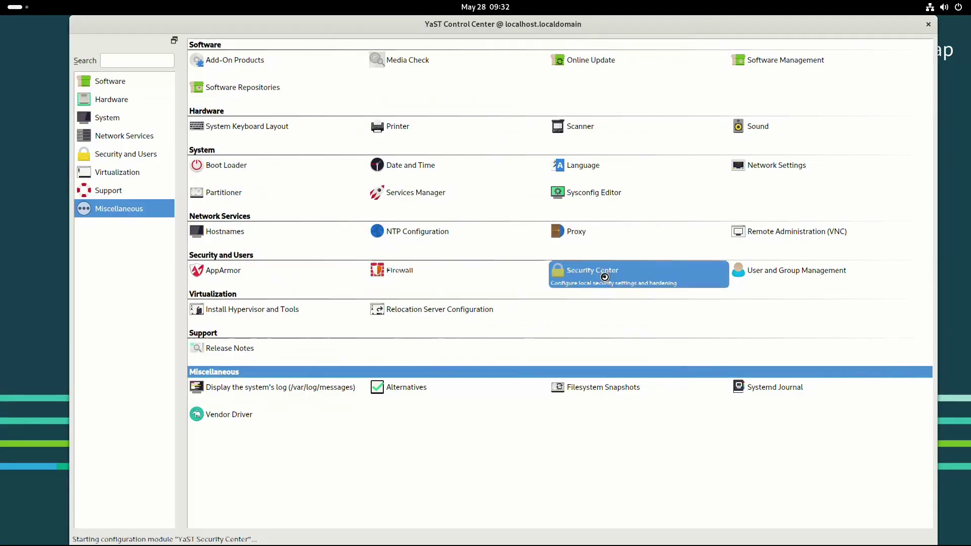